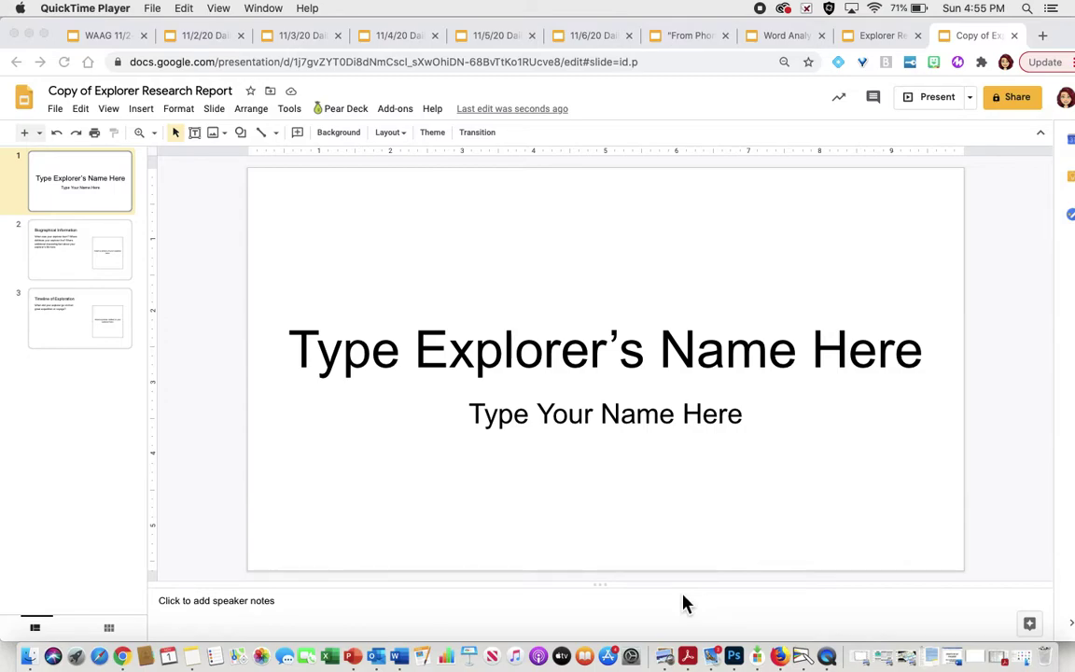
Replace the title placeholder text with 'Meriwether Lewis and William Clark'
click(602, 369)
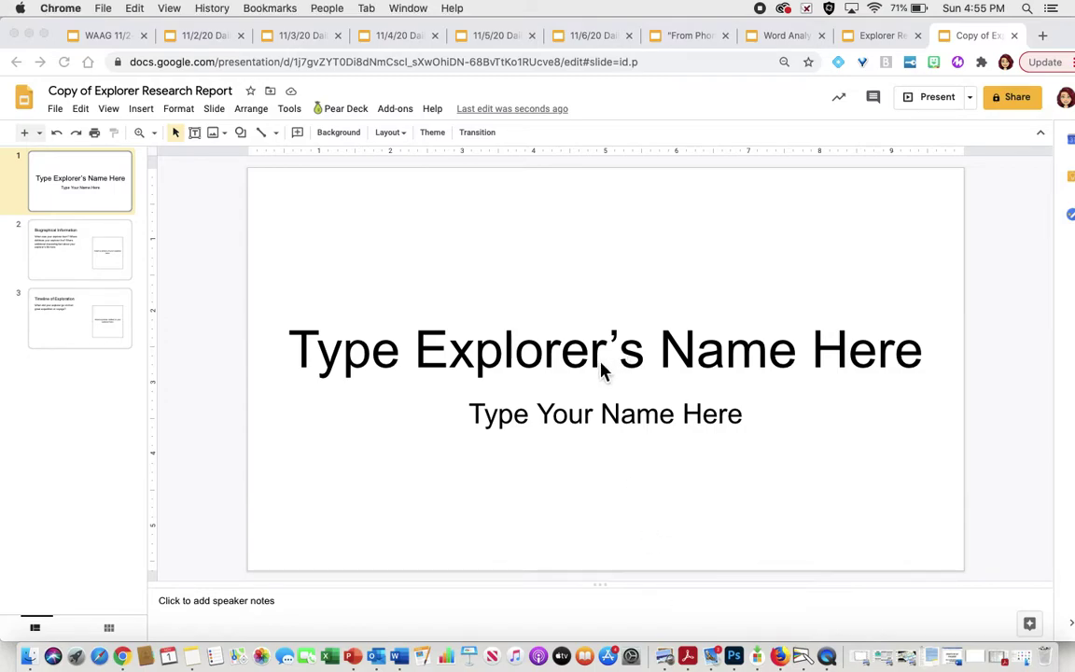
double_click(600, 364)
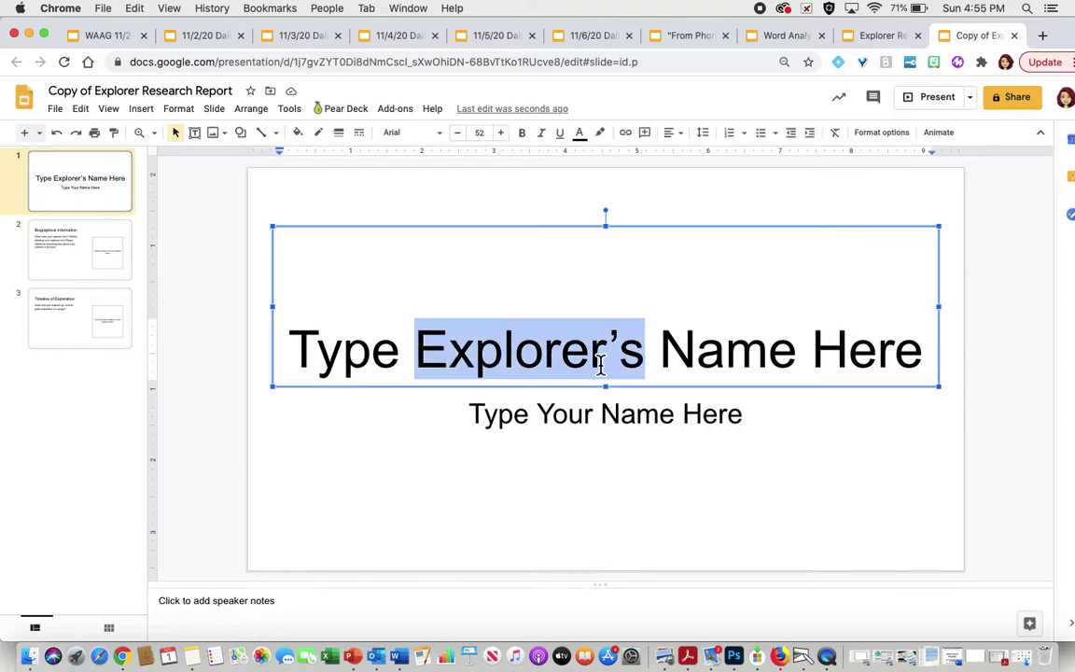
click(922, 366)
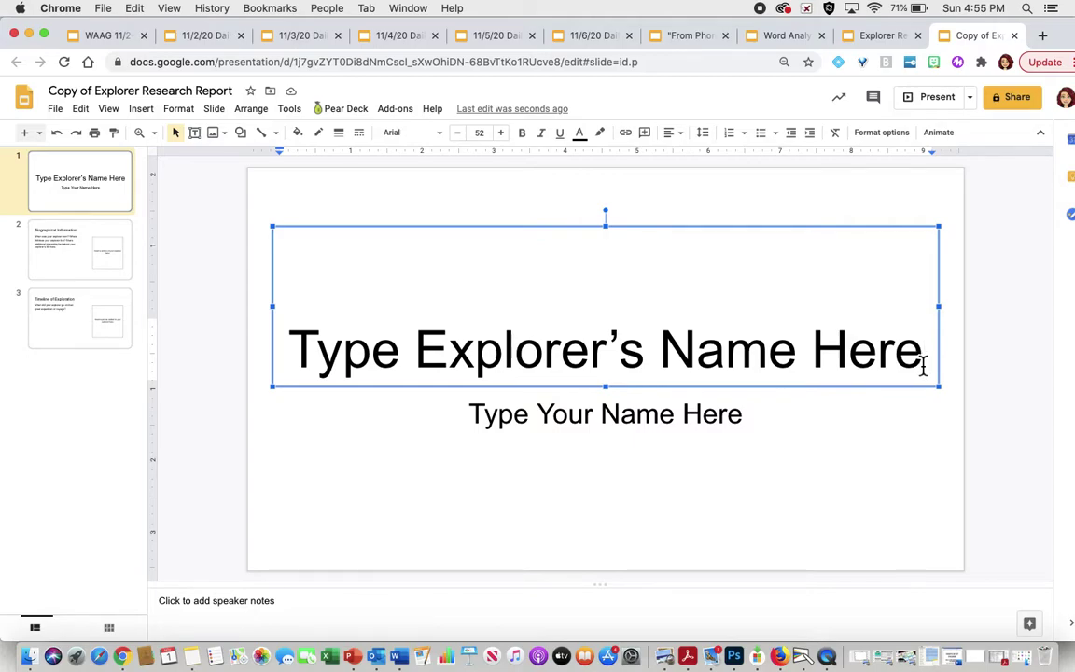
drag(922, 366, 301, 373)
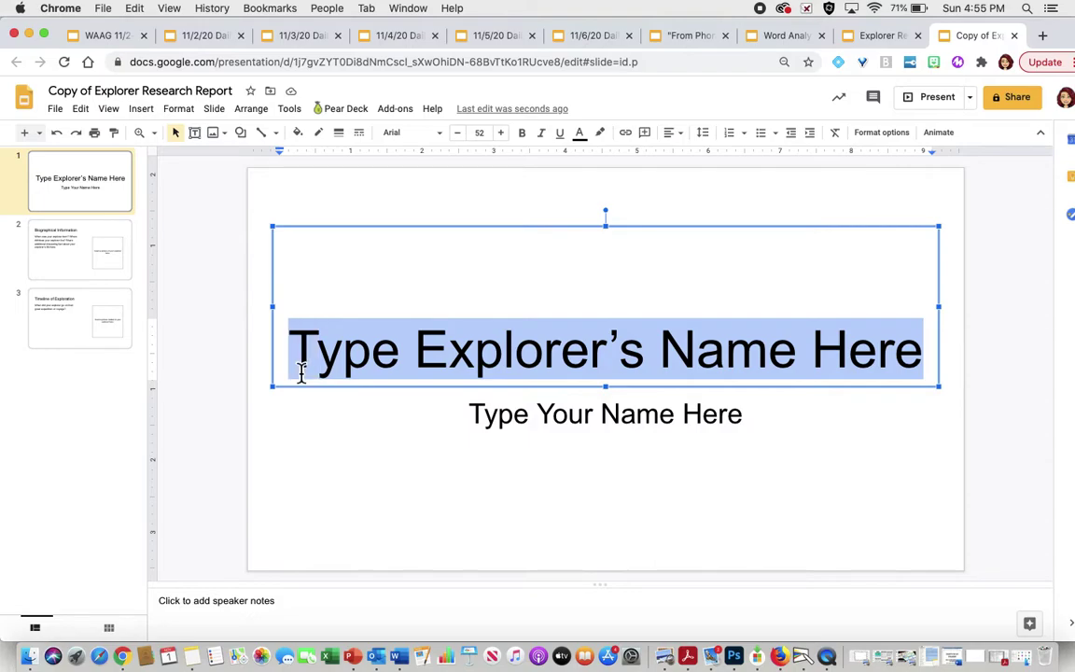
text(Mer)
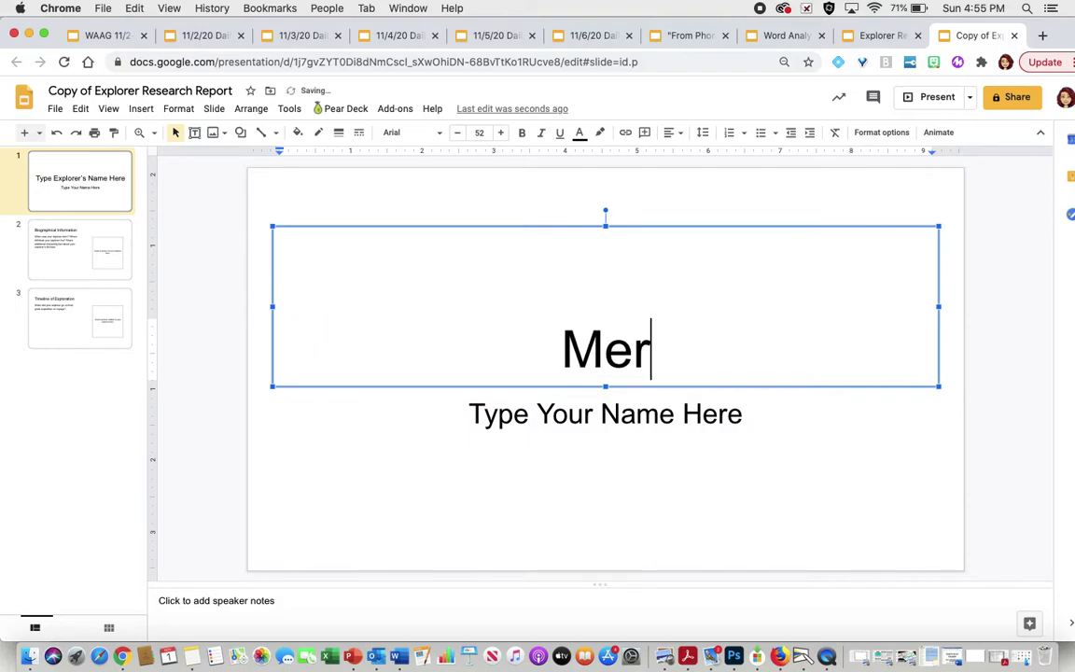
text(iw)
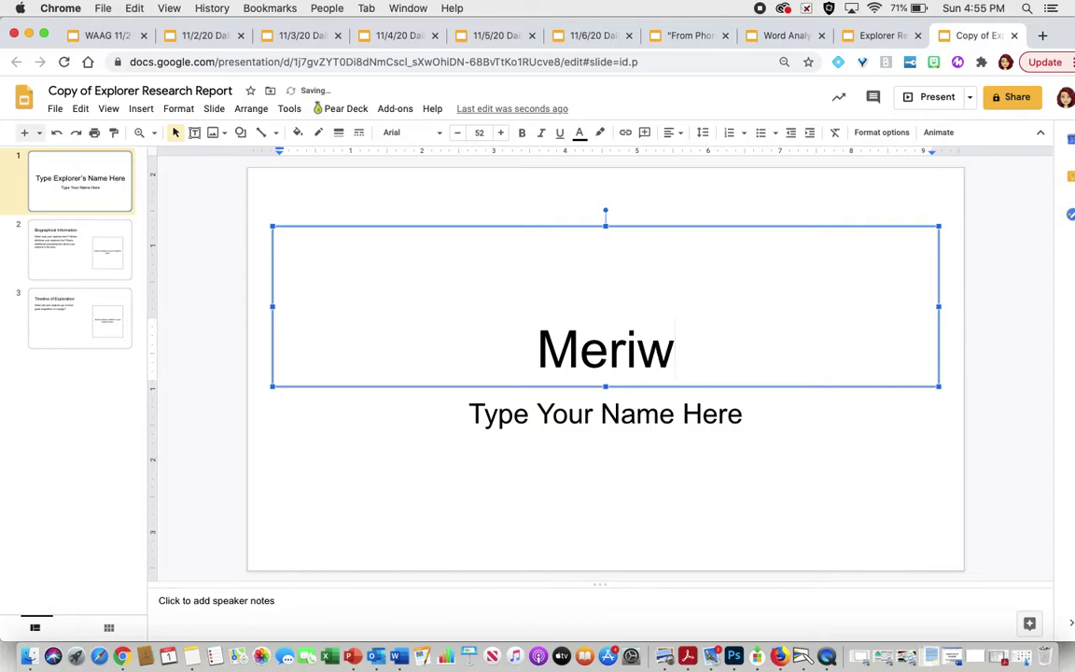
text(ether )
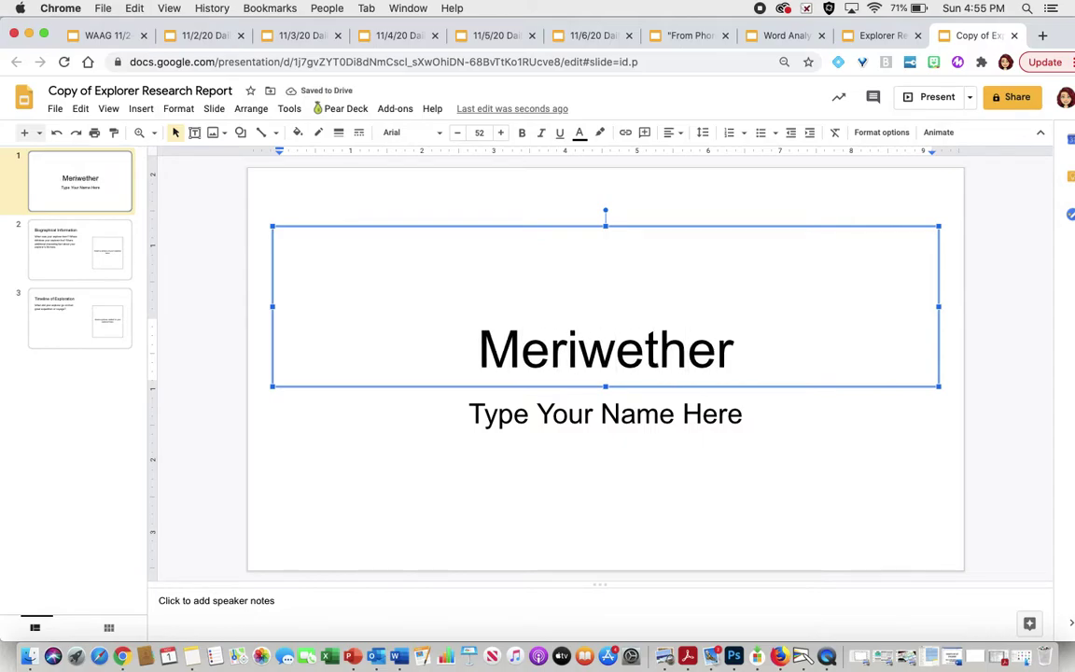
text(Lewis and )
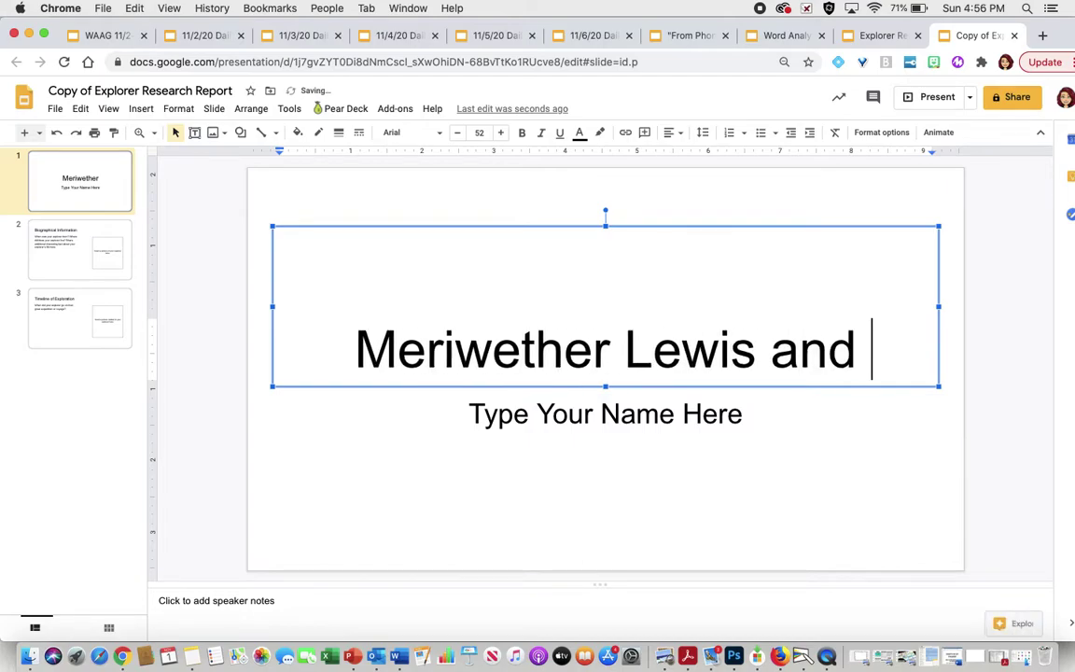
text(William Clark)
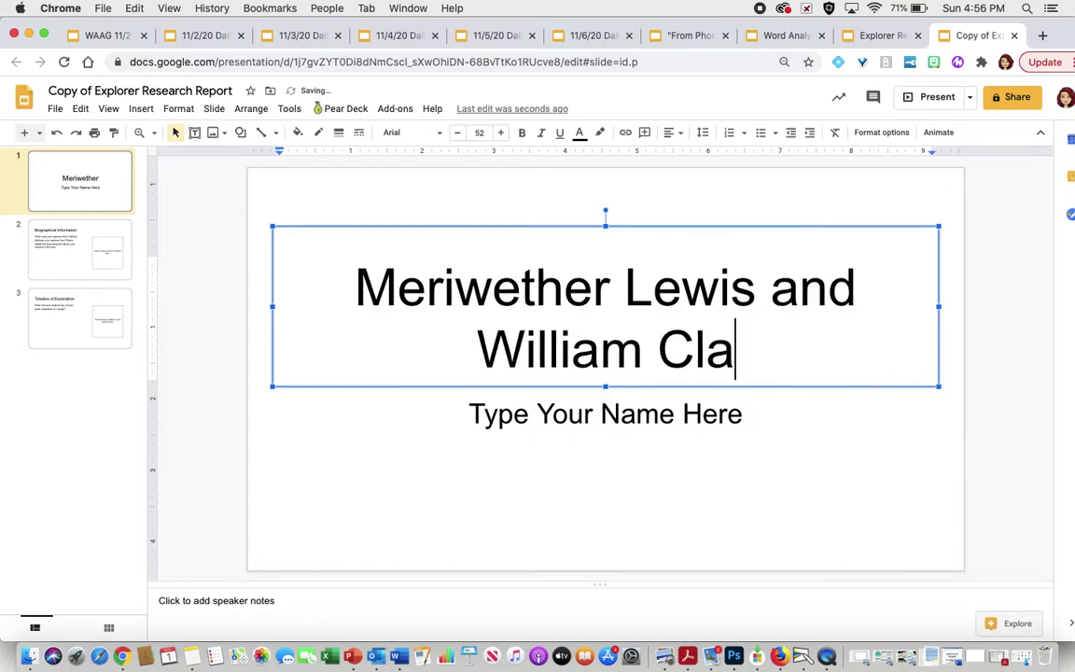
Replace the subtitle placeholder text with the author's name
click(567, 420)
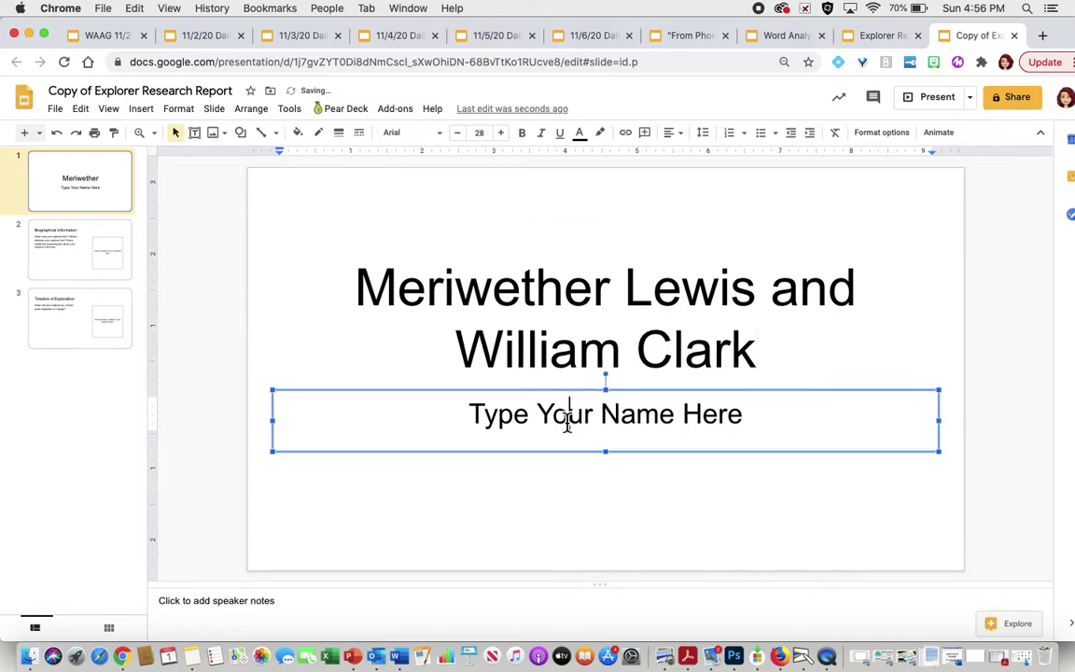
click(747, 423)
drag(746, 423, 463, 403)
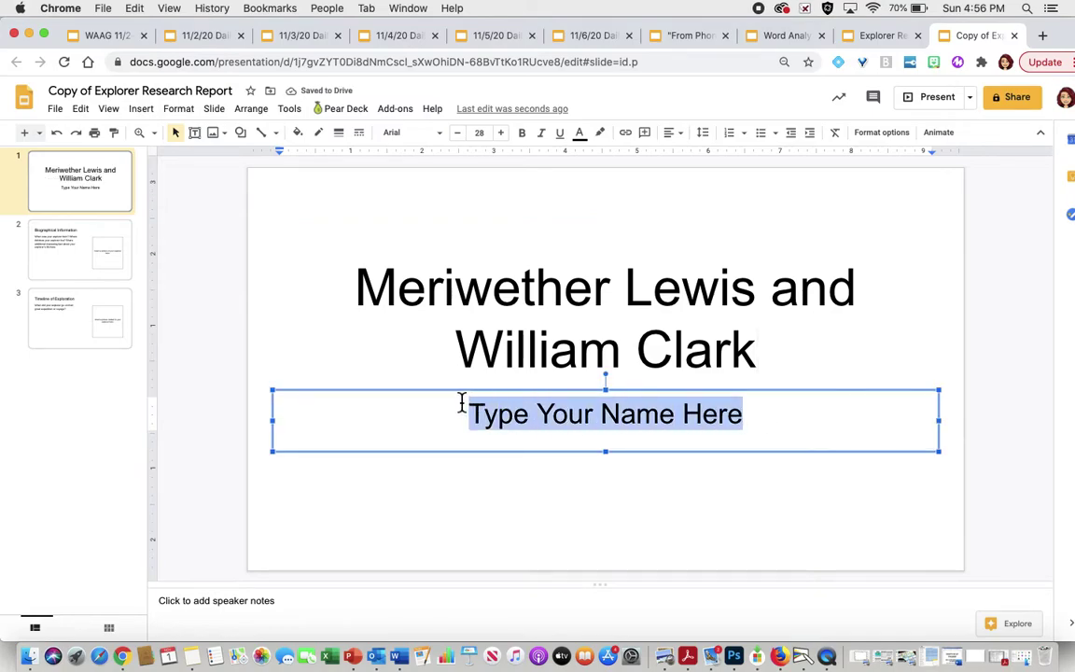
text(Ms. Walsh)
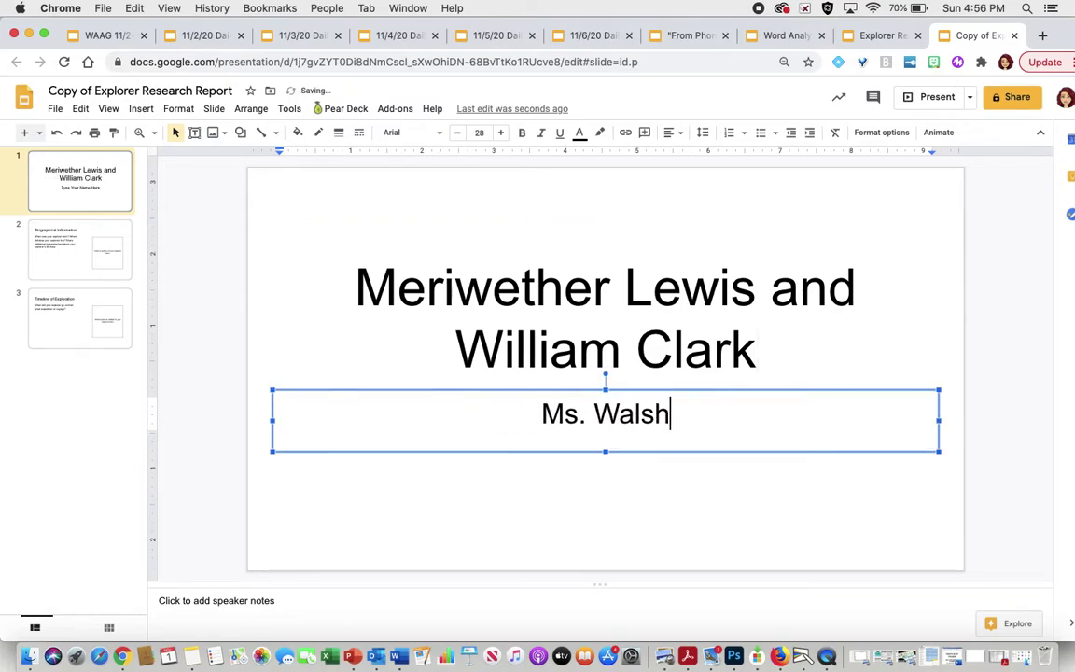
click(1016, 313)
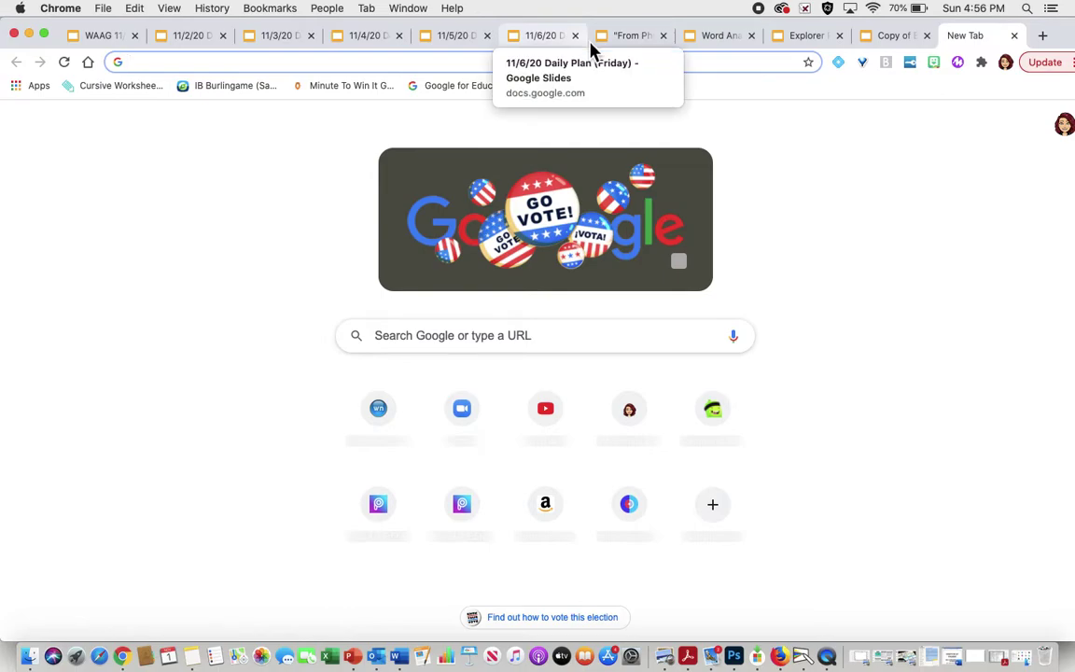
Search Google for 'lewis and clark', open the Wikipedia result, and close the search tab
text(lu)
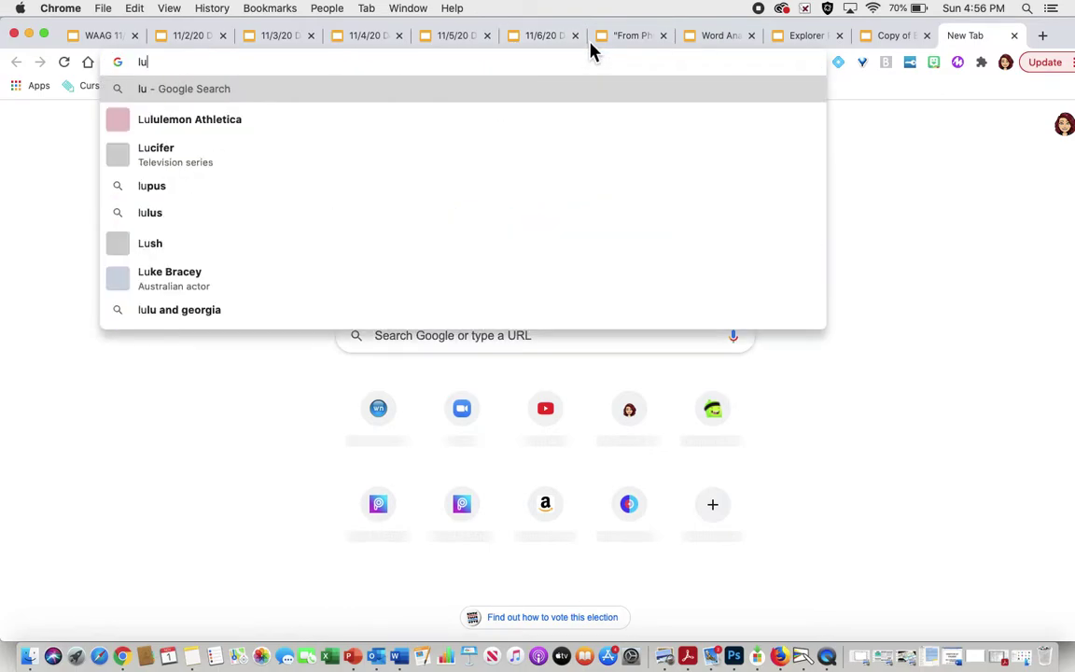
text(wis )
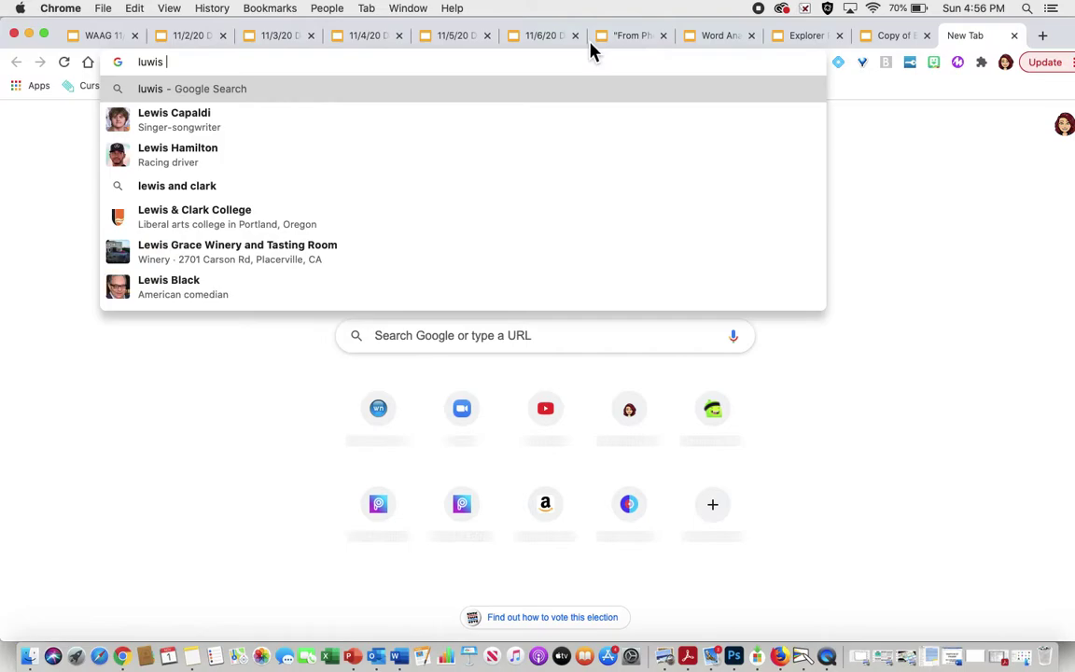
text(and)
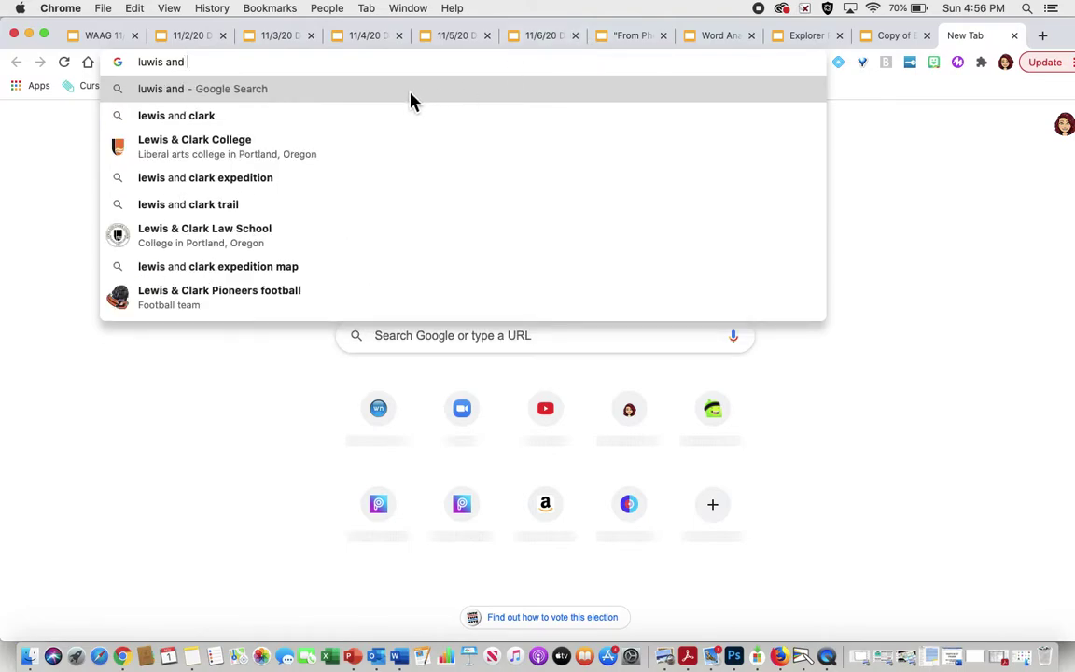
click(373, 121)
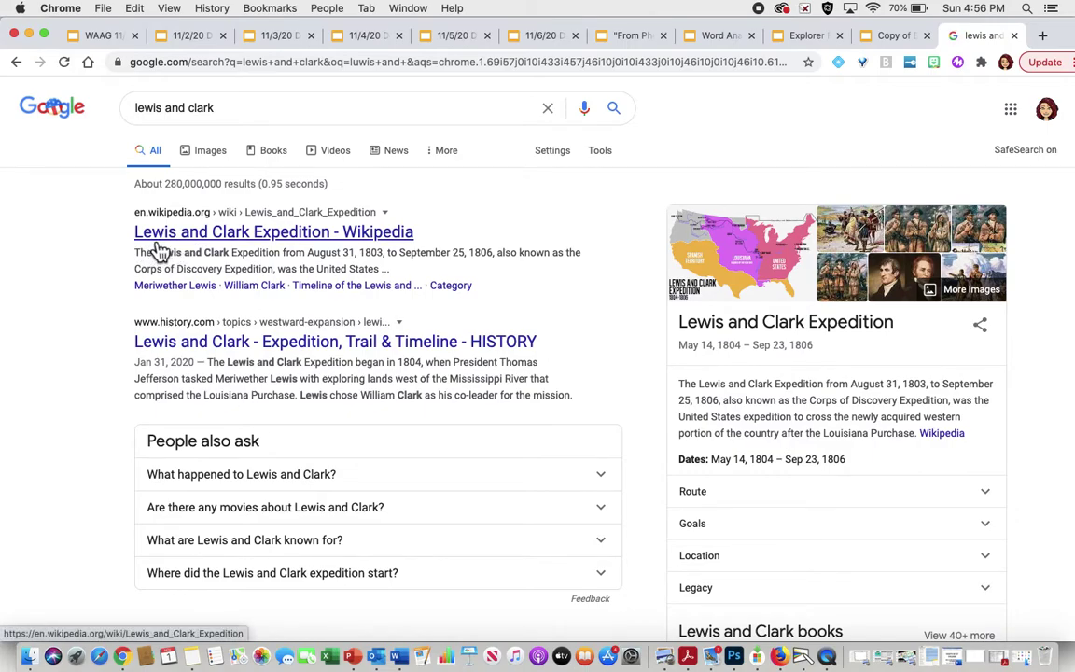
click(161, 250)
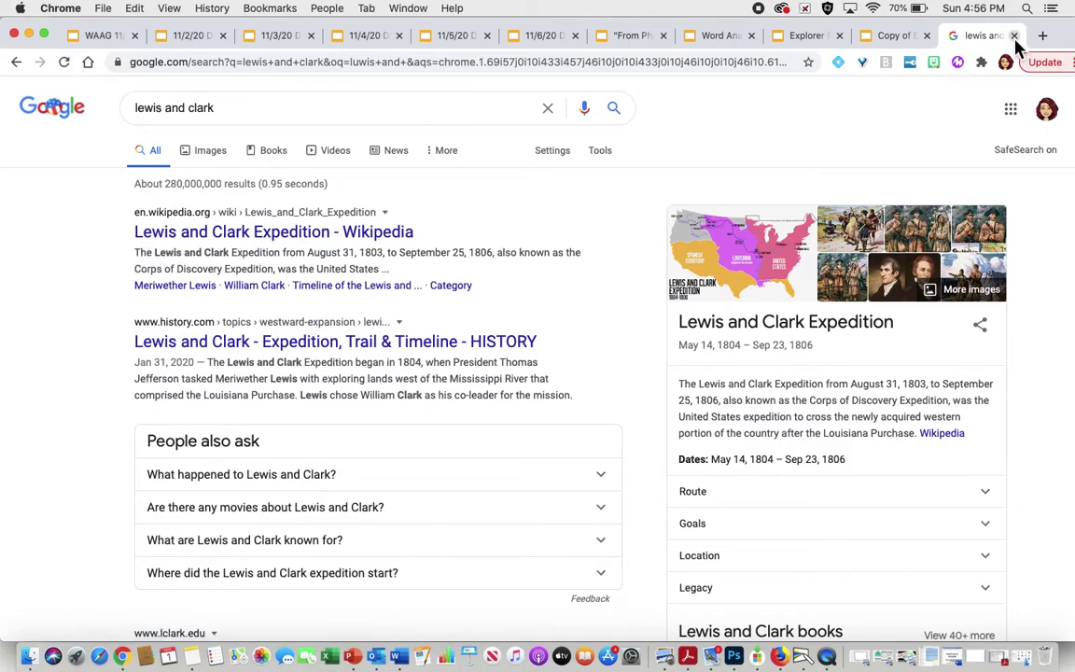
click(1015, 38)
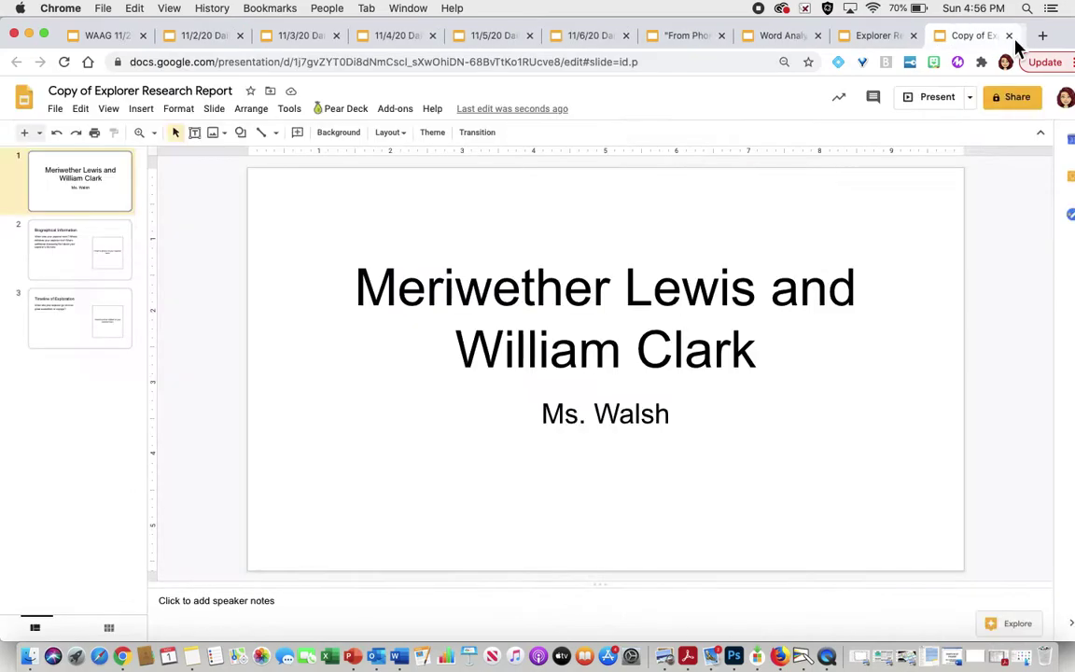
Click into the author's name subtitle on the finished title slide
click(690, 431)
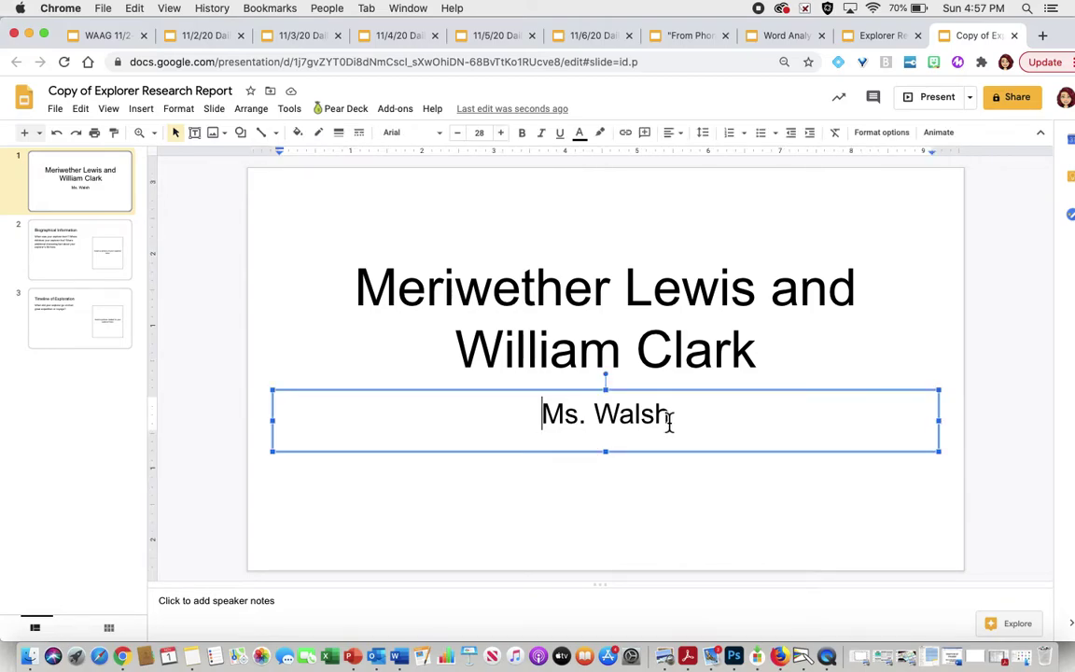
Set the author's name in the subtitle to the Crafty Girls font
drag(671, 420, 537, 413)
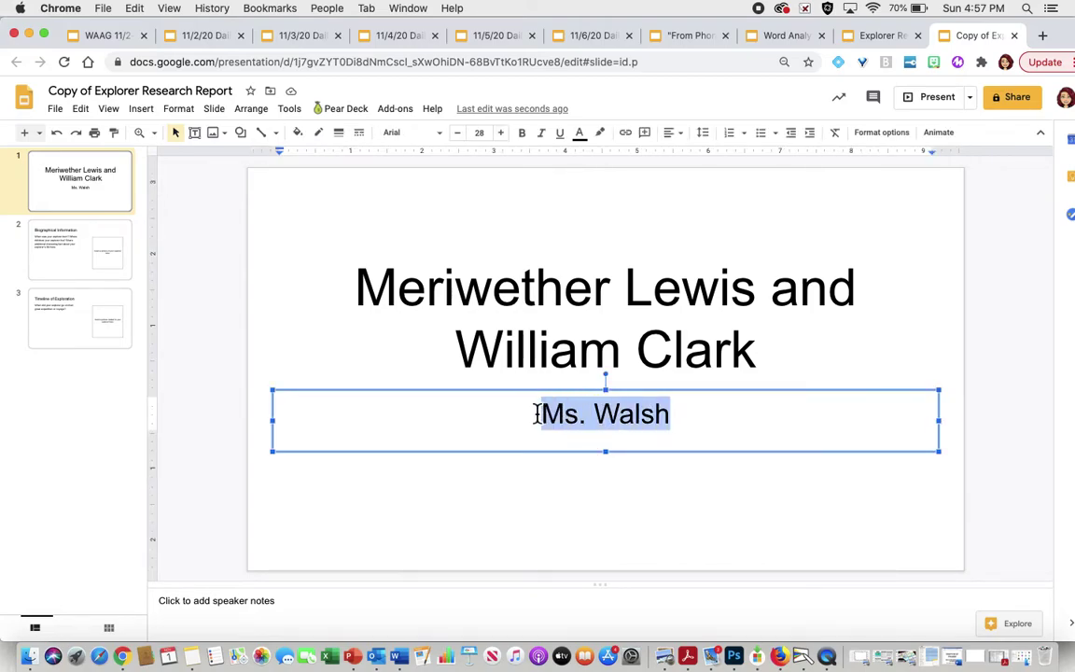
click(422, 144)
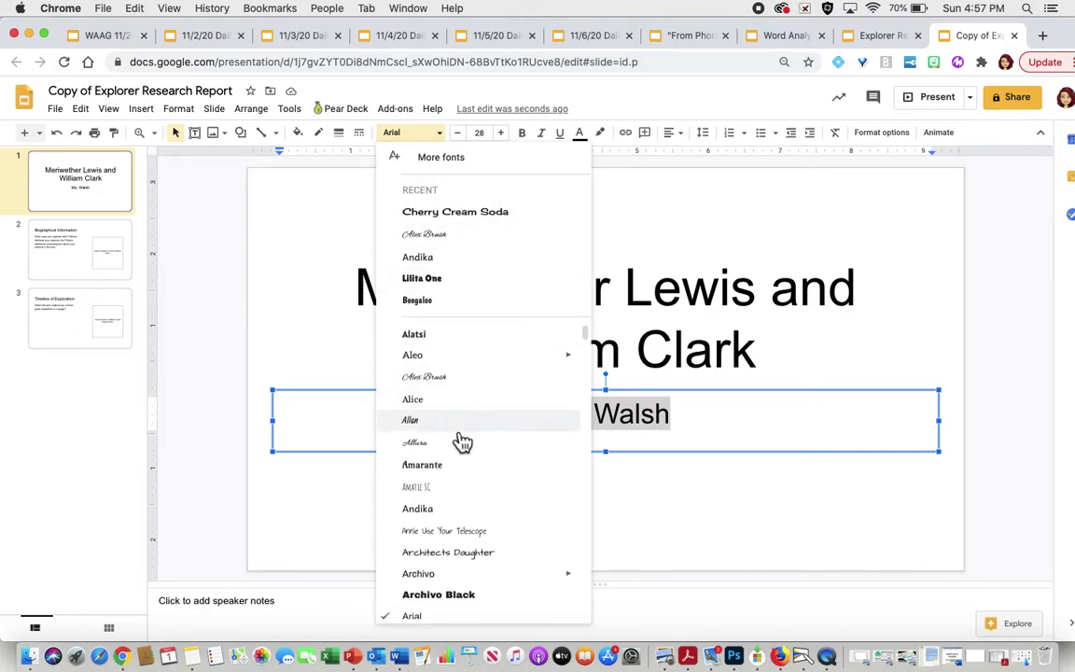
scroll(457, 538, down, 5)
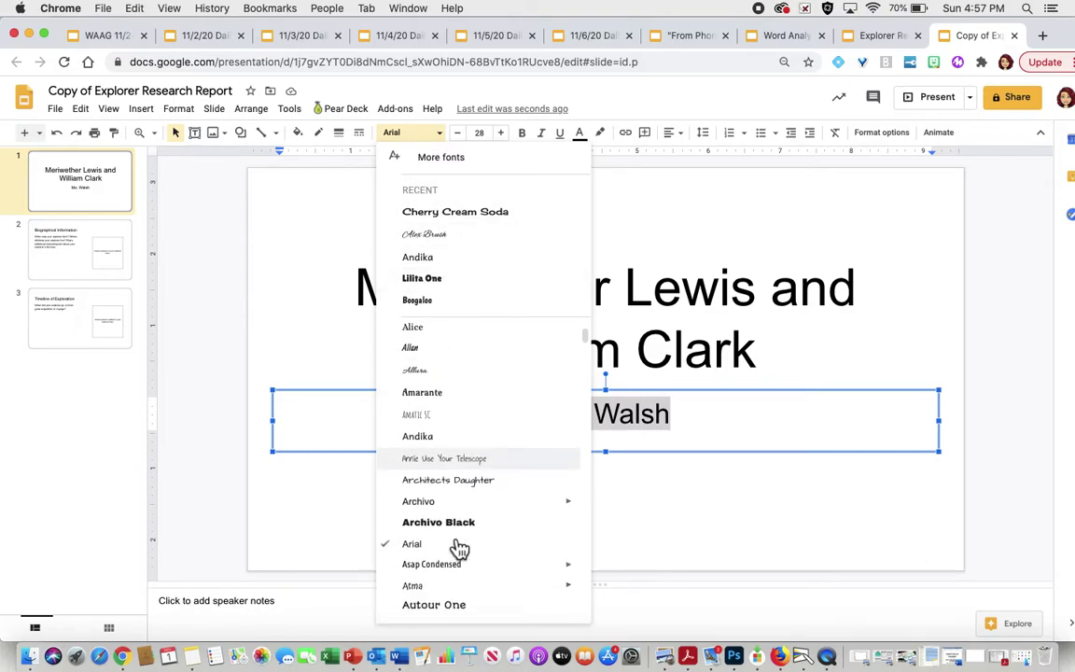
scroll(459, 551, down, 3)
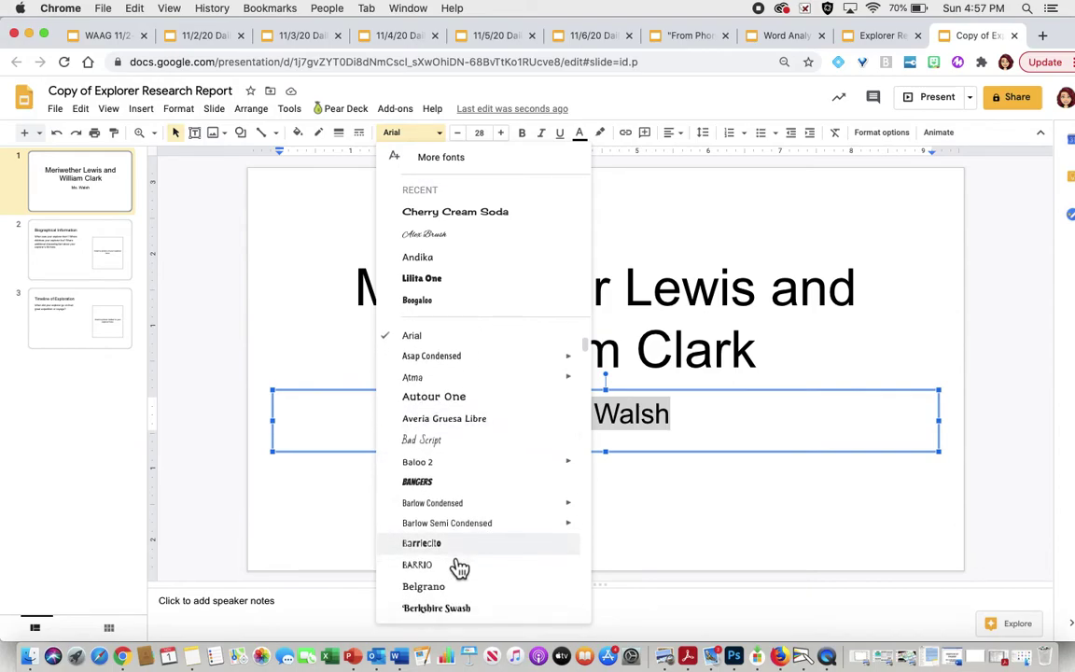
scroll(459, 553, down, 2)
scroll(459, 567, down, 5)
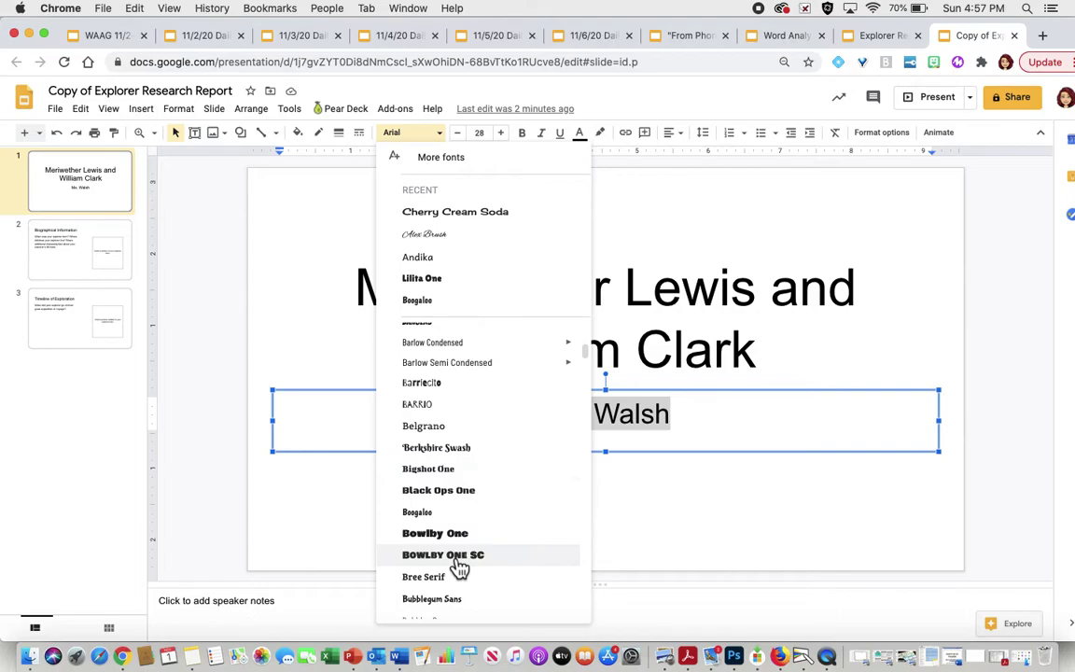
scroll(459, 567, down, 5)
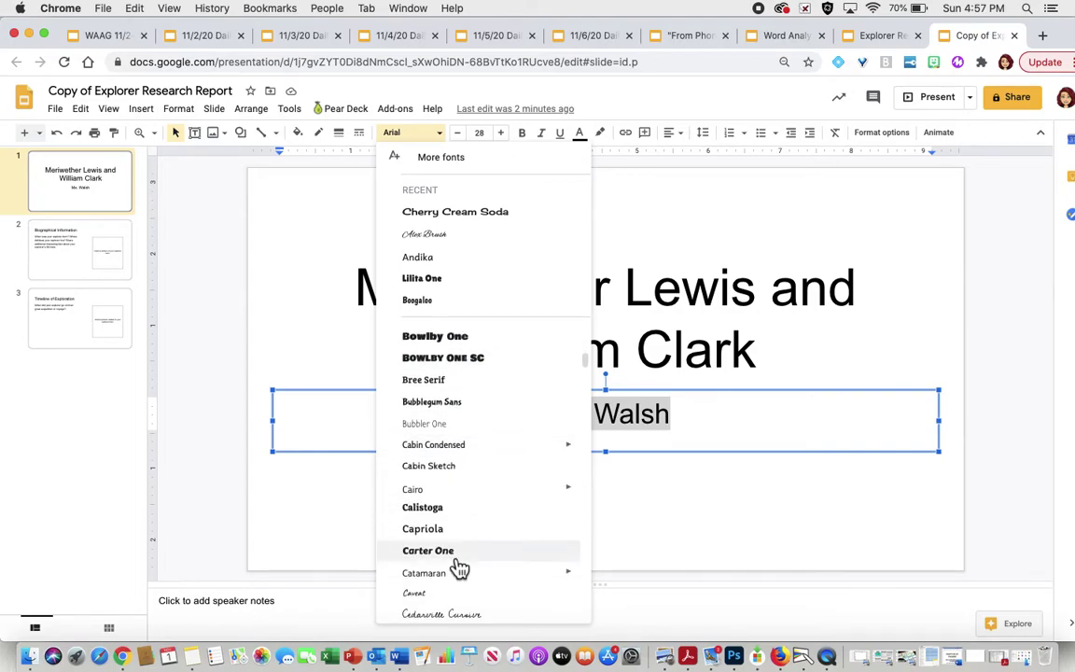
scroll(460, 567, down, 3)
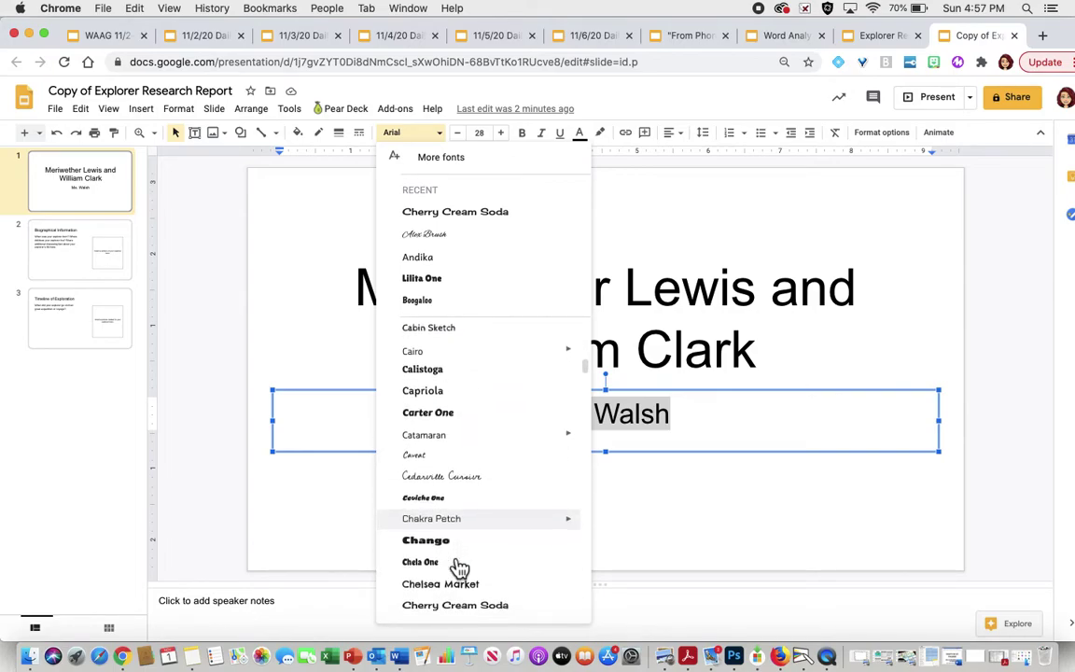
scroll(459, 567, down, 4)
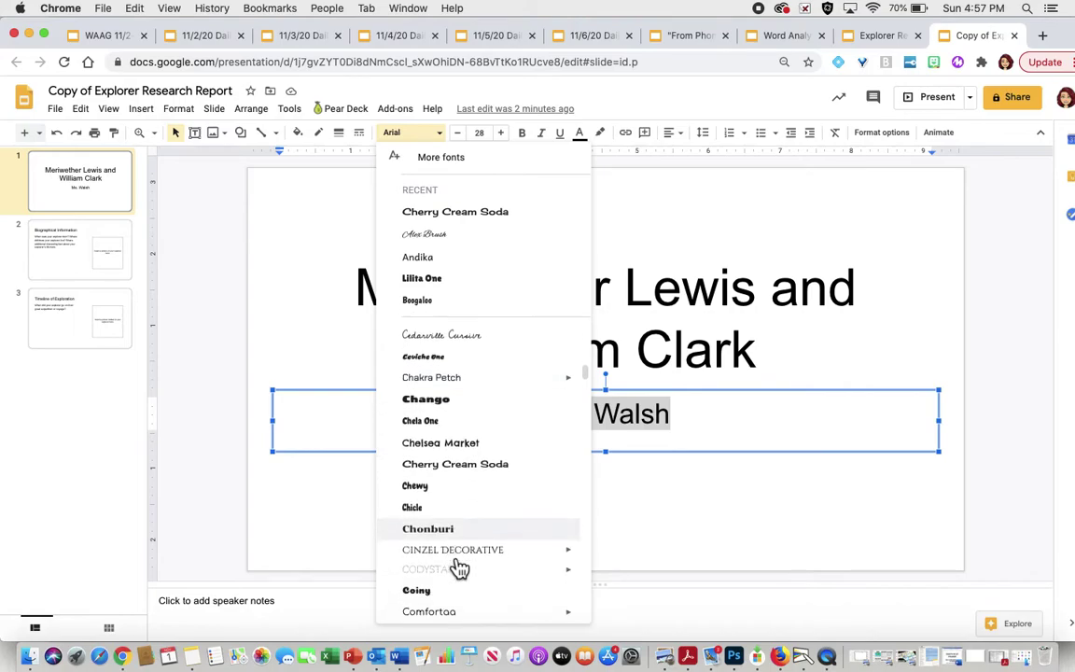
scroll(459, 566, down, 5)
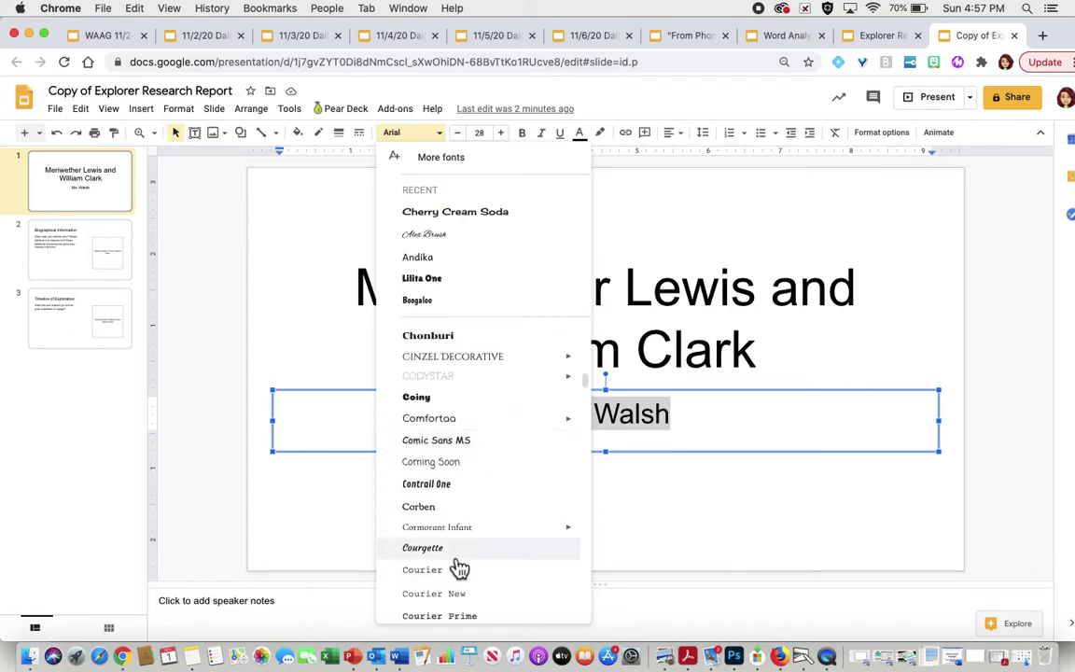
scroll(459, 566, down, 3)
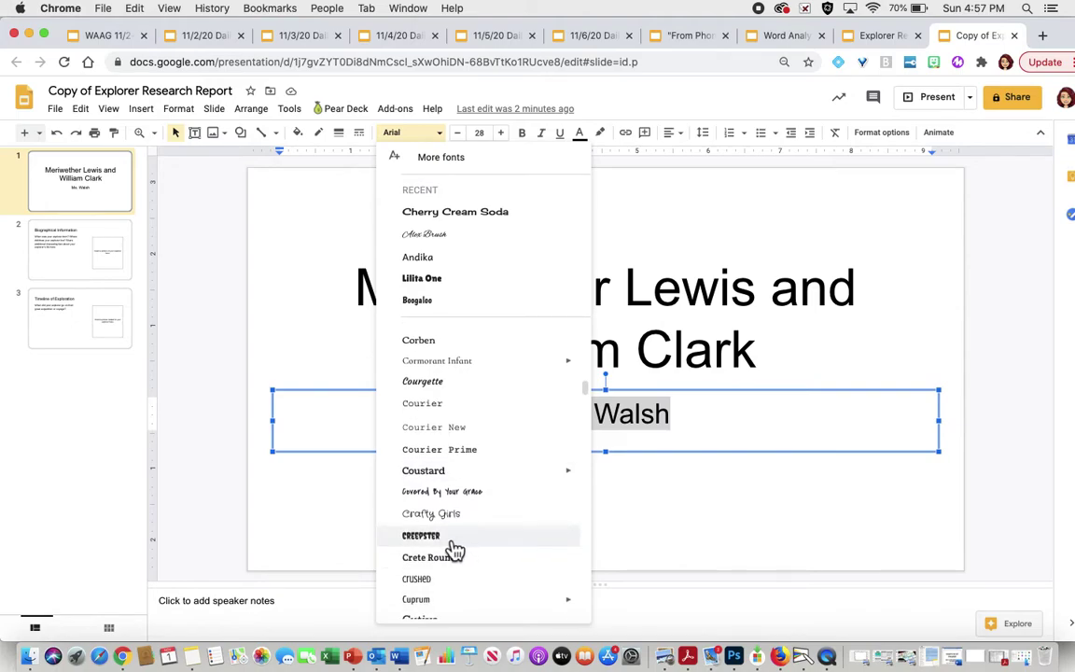
click(457, 514)
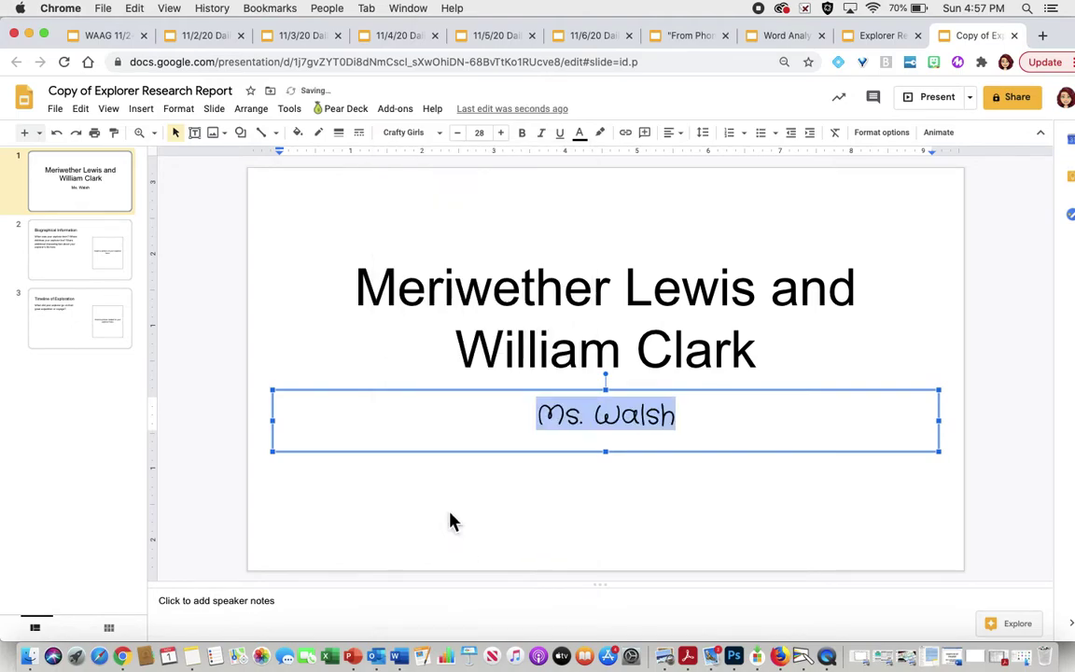
click(425, 134)
Try the Great Vibes font on the subtitle name
scroll(437, 439, down, 20)
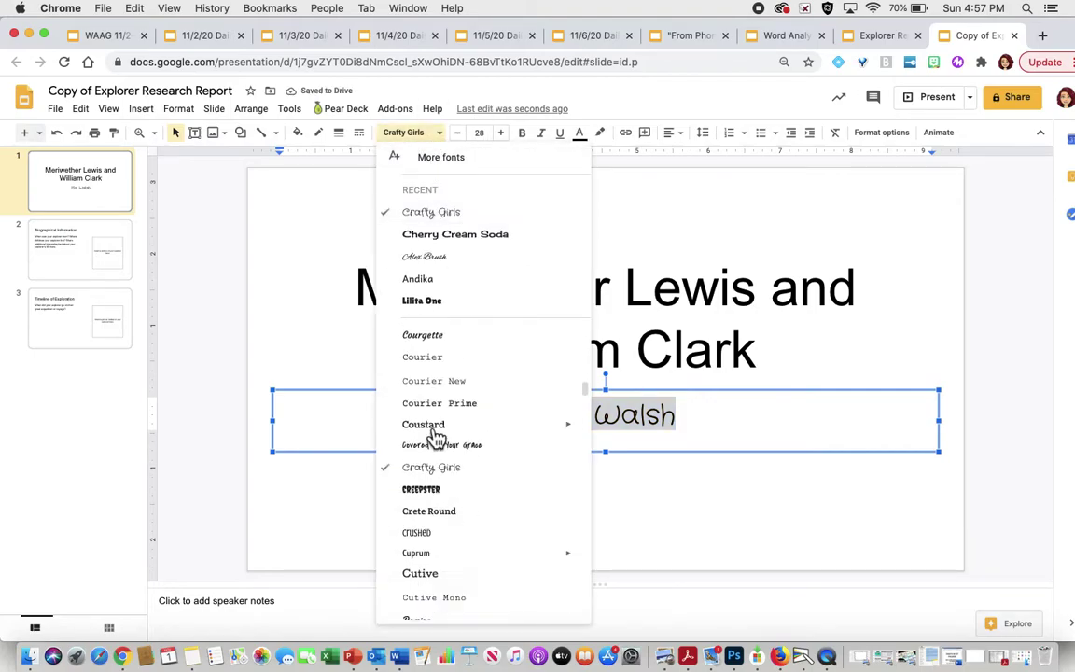
scroll(435, 437, down, 1)
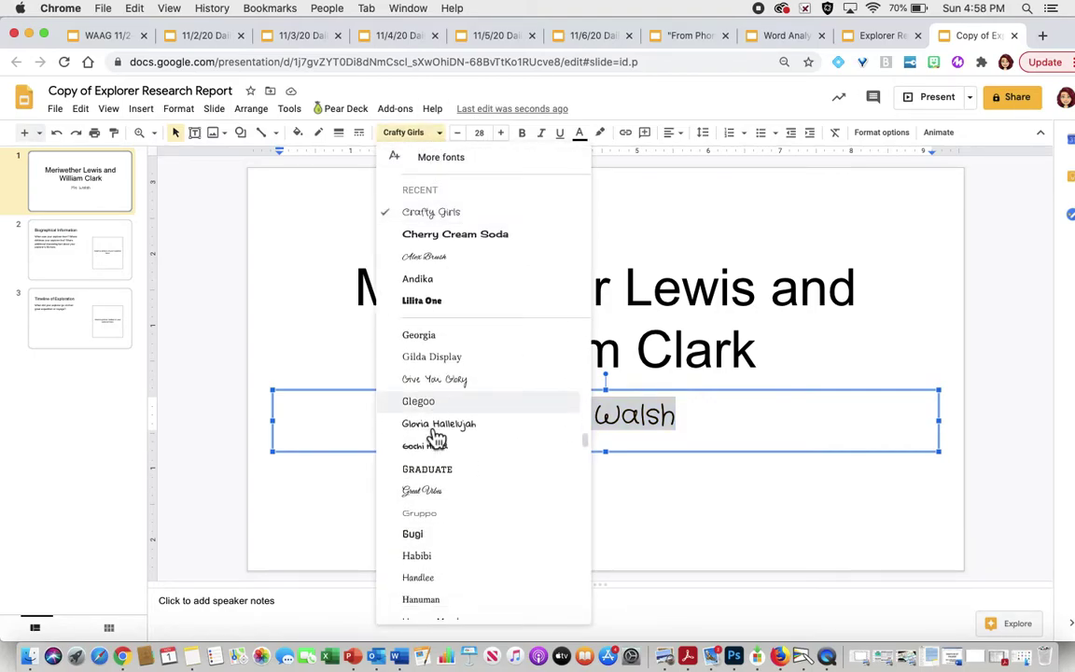
click(434, 488)
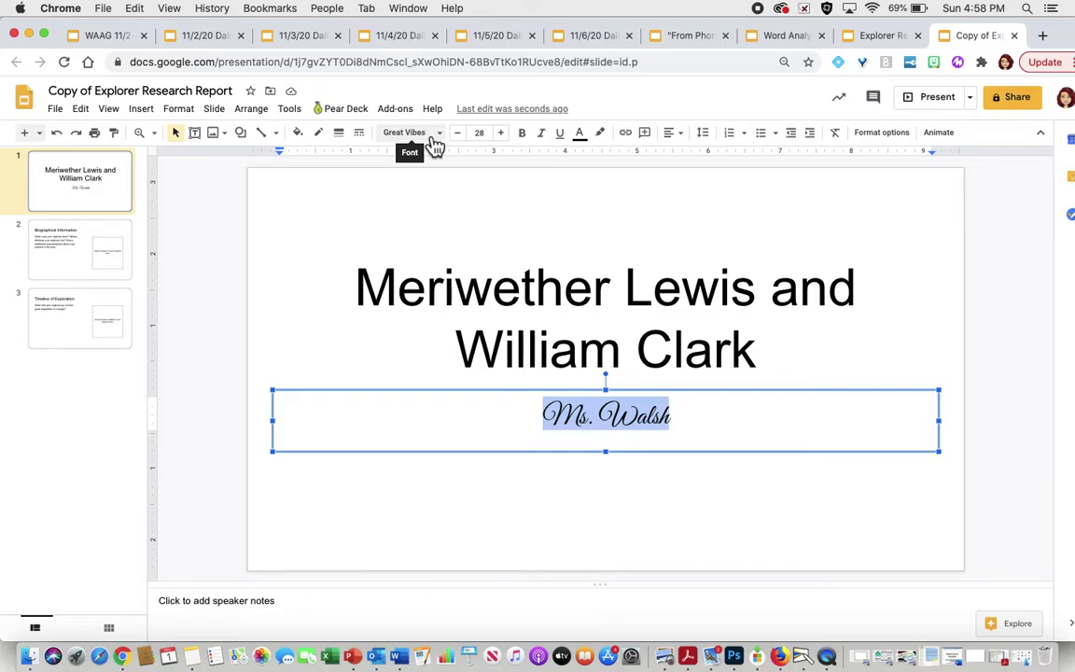
Switch the subtitle name to the Love Ya Like A Sister font
click(434, 147)
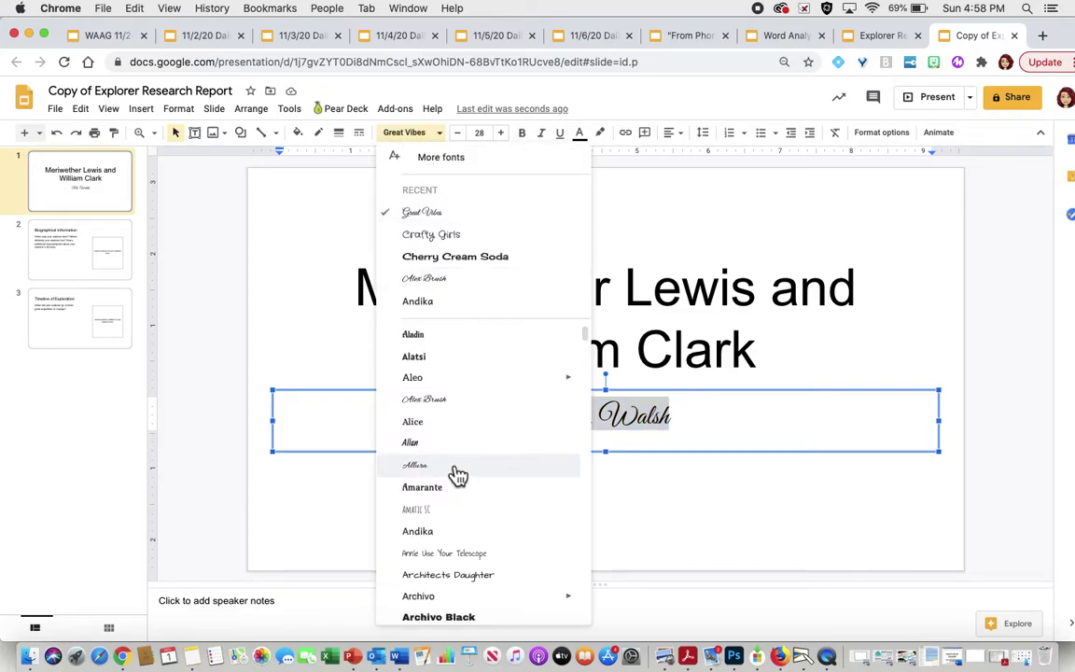
scroll(457, 475, down, 3)
scroll(457, 476, down, 2)
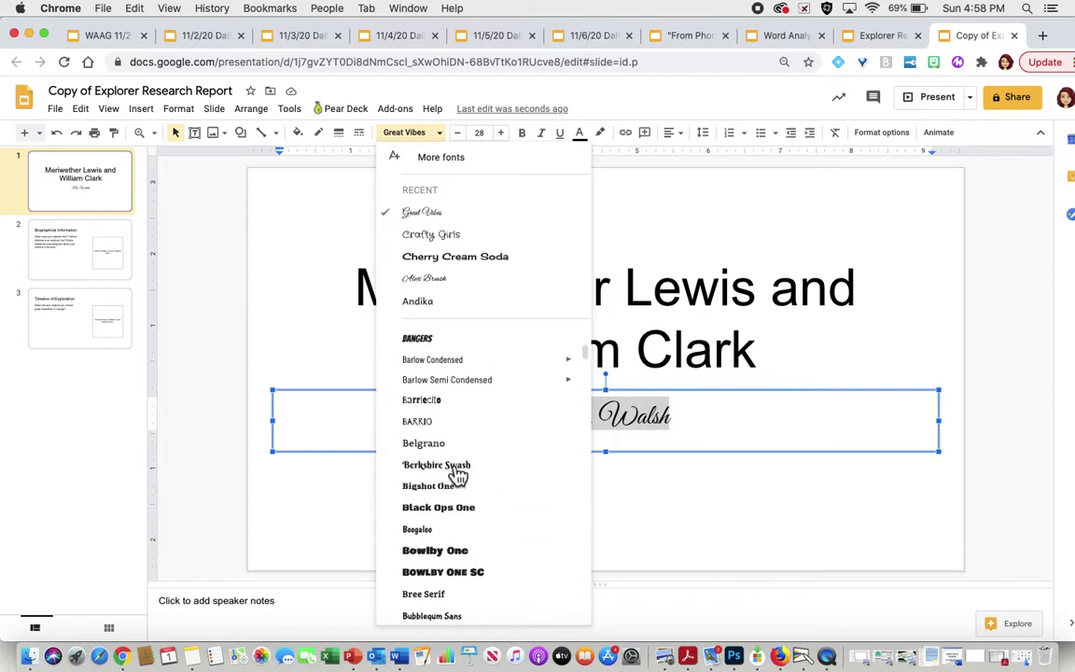
scroll(457, 476, down, 6)
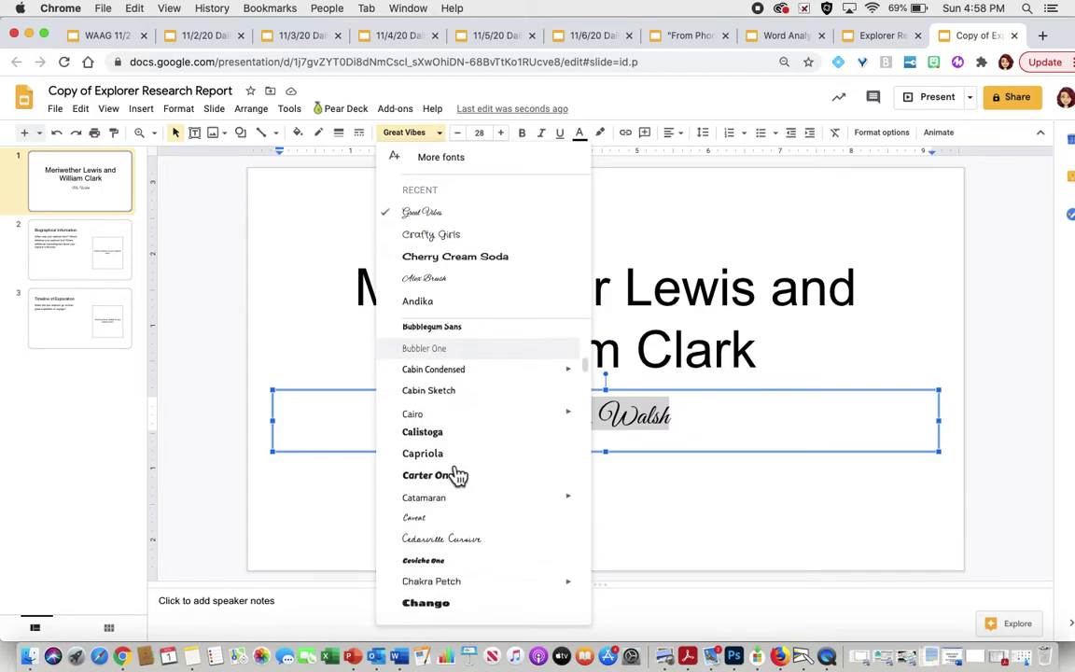
scroll(457, 476, down, 5)
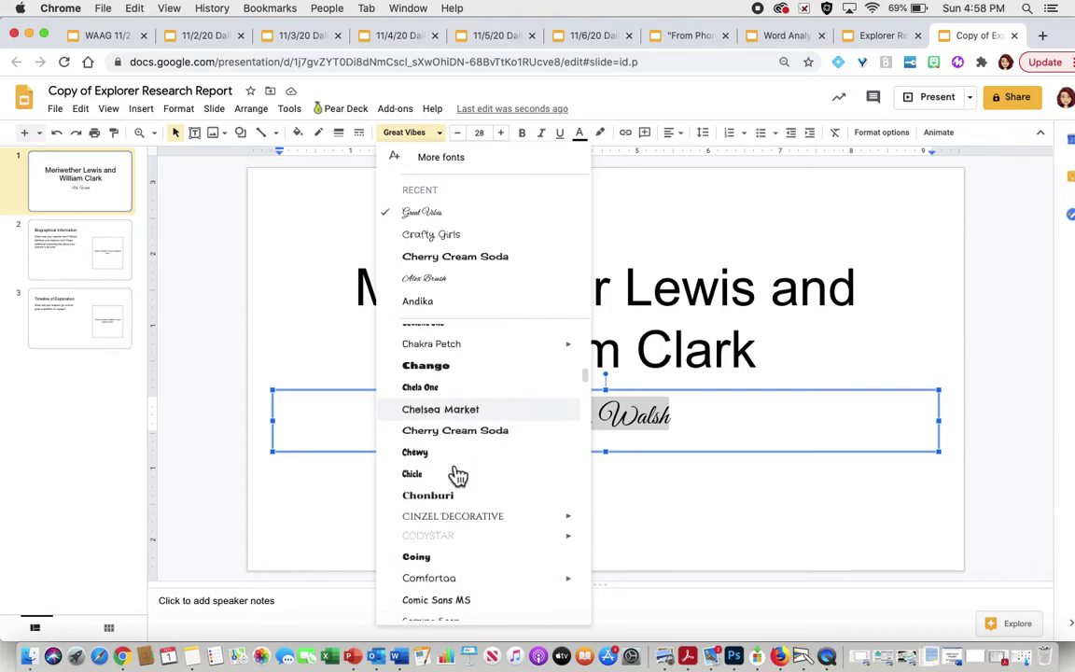
scroll(458, 476, down, 8)
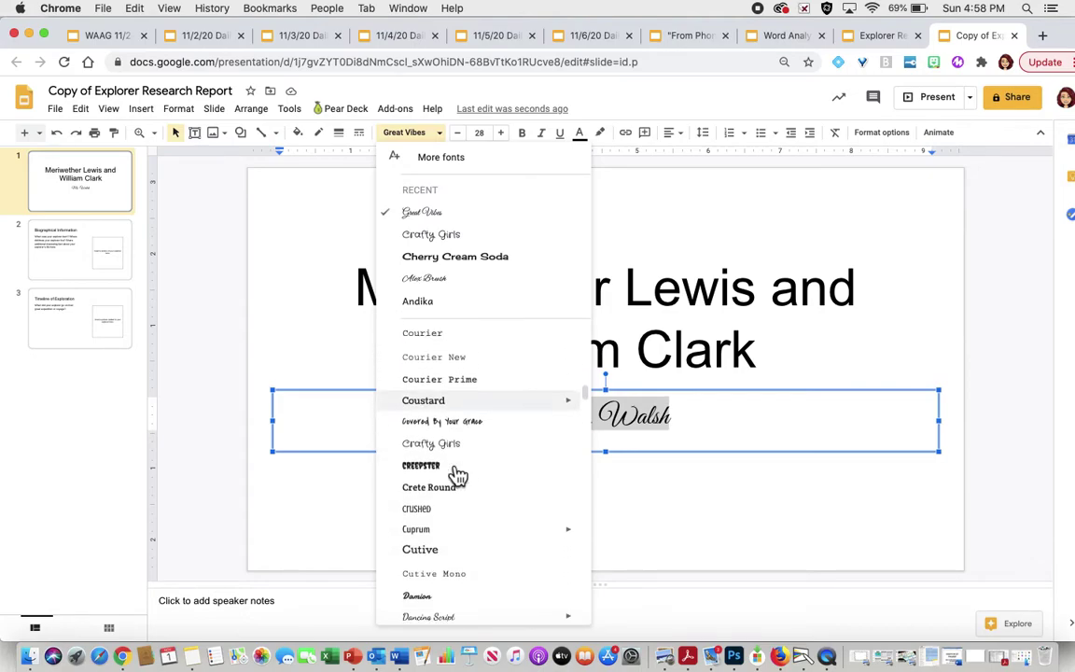
scroll(457, 476, down, 10)
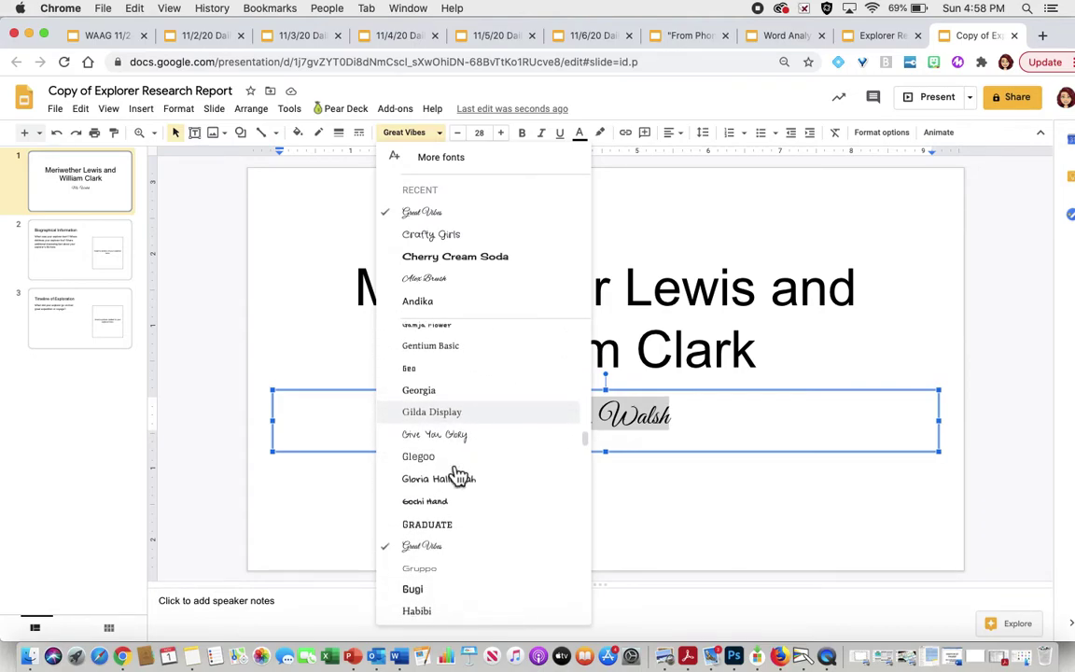
scroll(458, 476, down, 5)
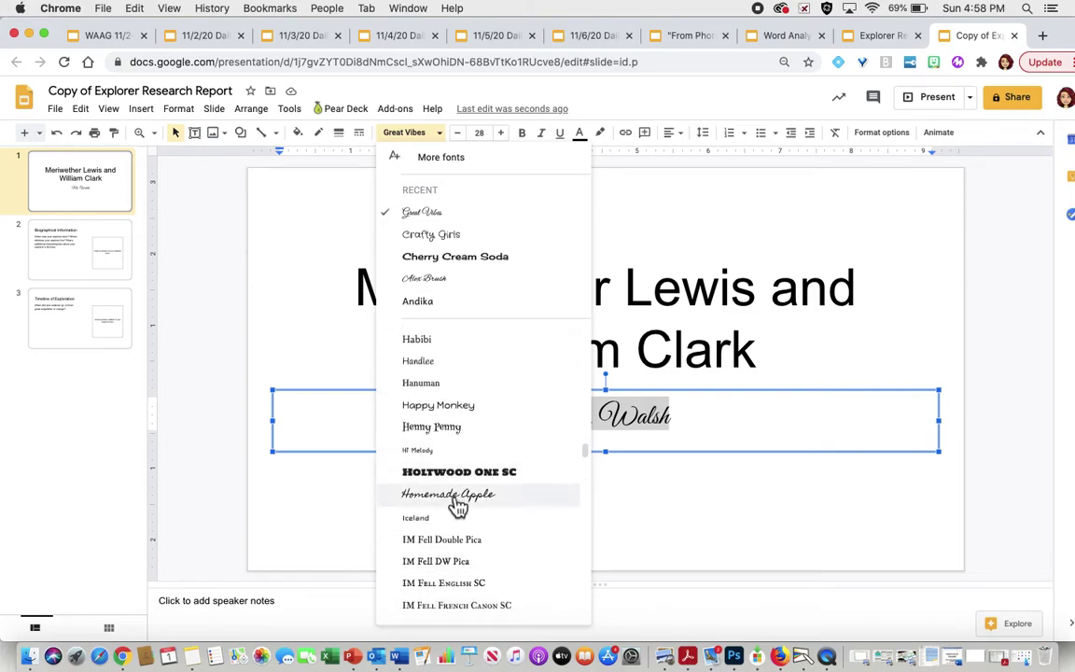
scroll(457, 507, down, 5)
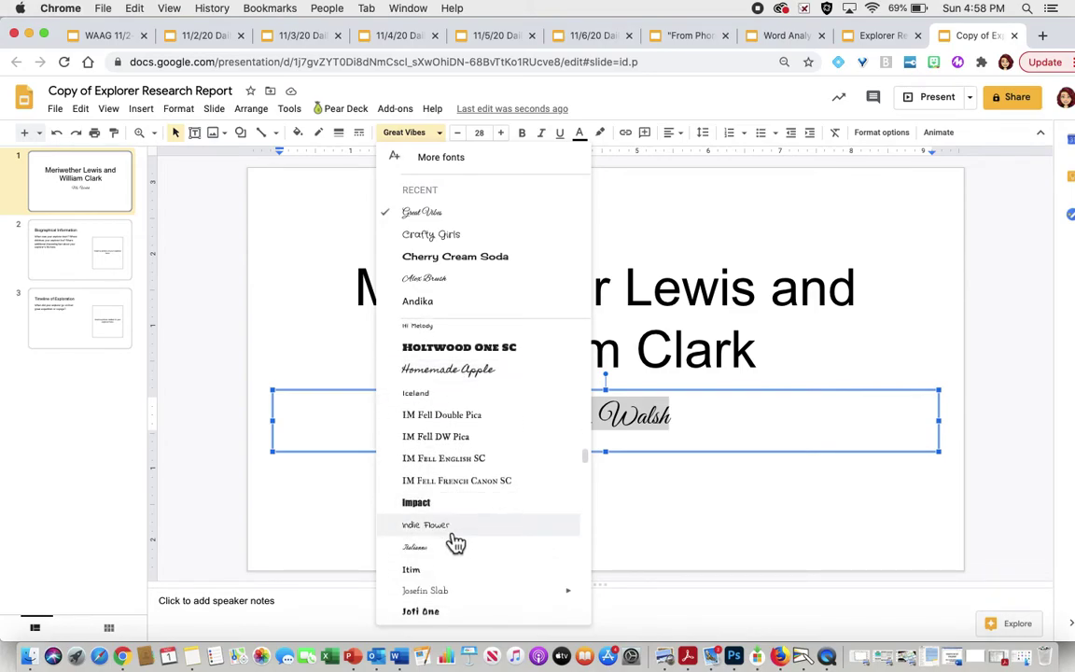
scroll(456, 542, down, 6)
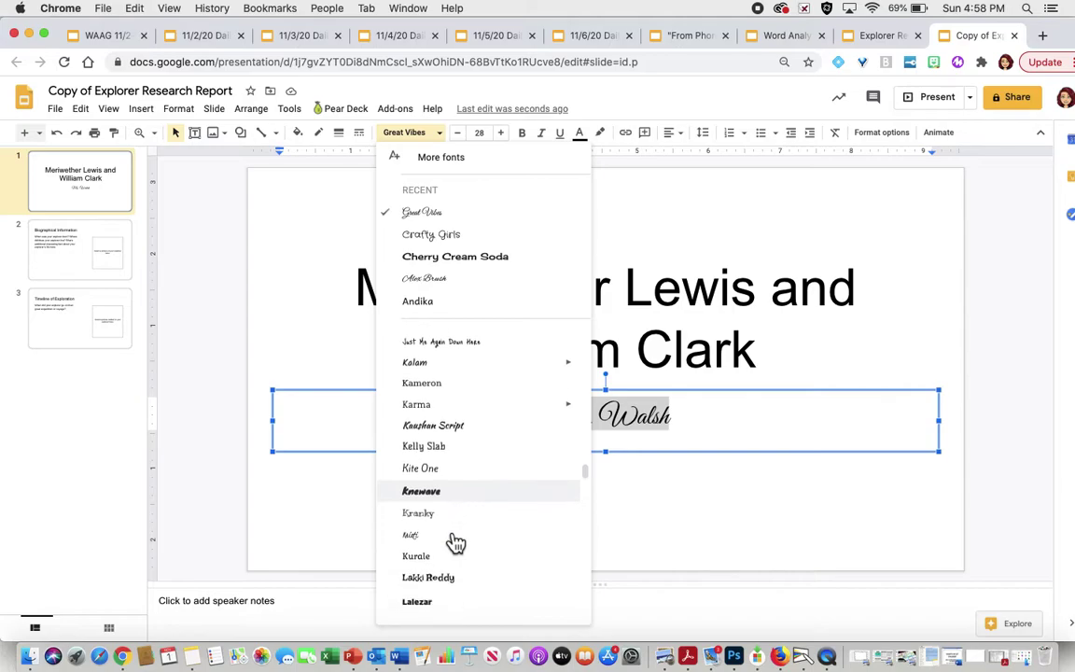
scroll(456, 542, down, 6)
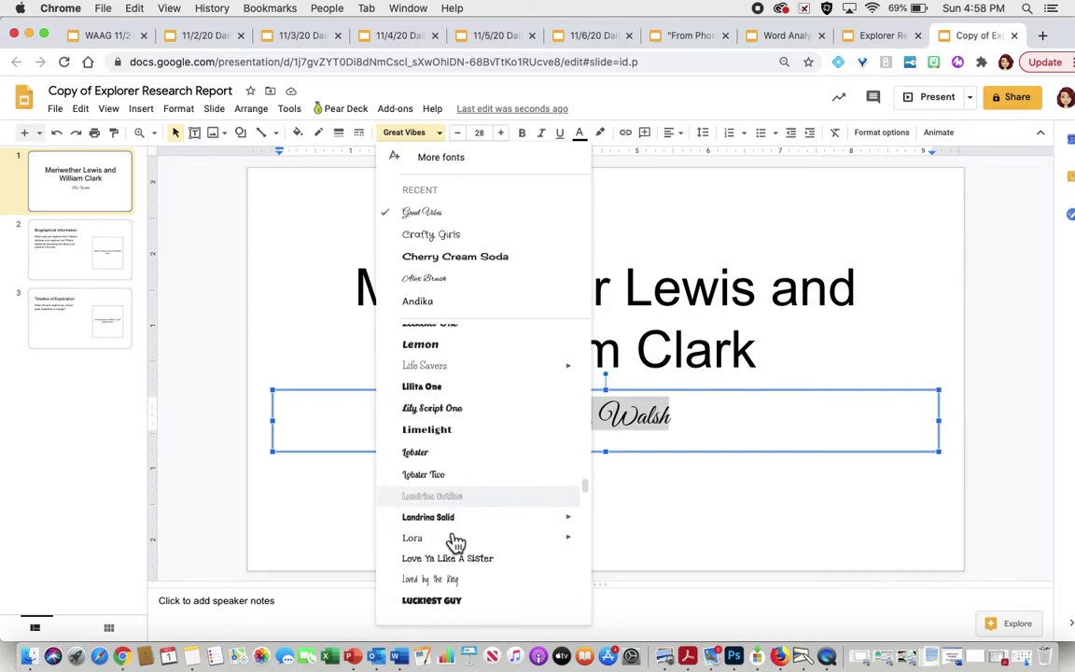
scroll(455, 542, down, 3)
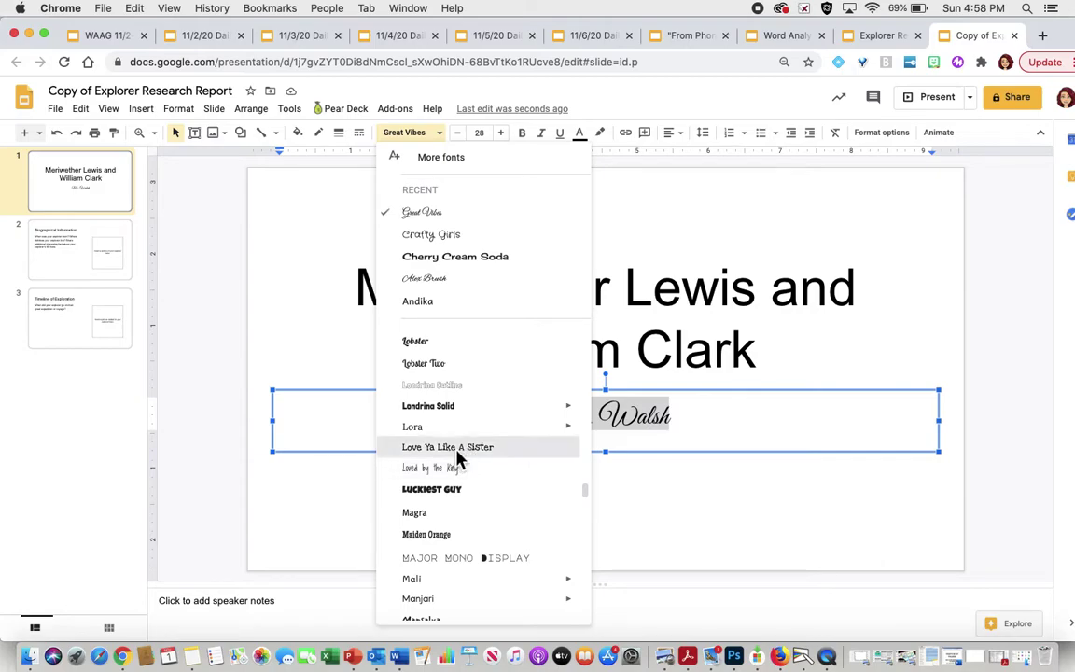
click(457, 454)
click(473, 518)
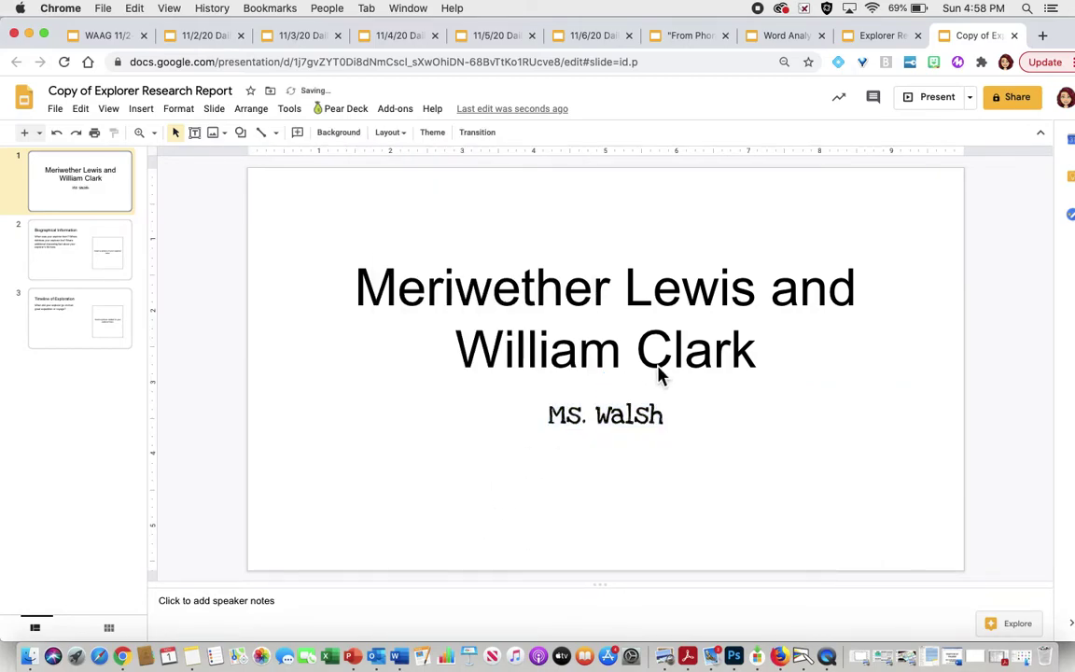
double_click(748, 365)
Set the whole 'Meriwether Lewis and William Clark' title in the Boogaloo font
click(766, 360)
double_click(766, 363)
drag(767, 362, 365, 305)
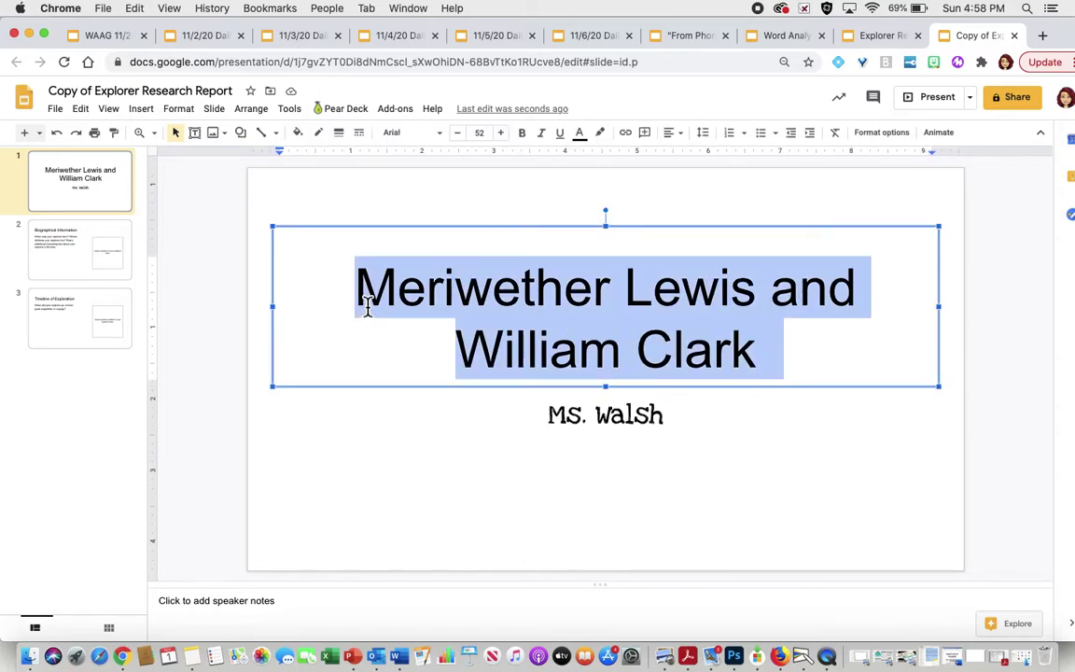
click(411, 132)
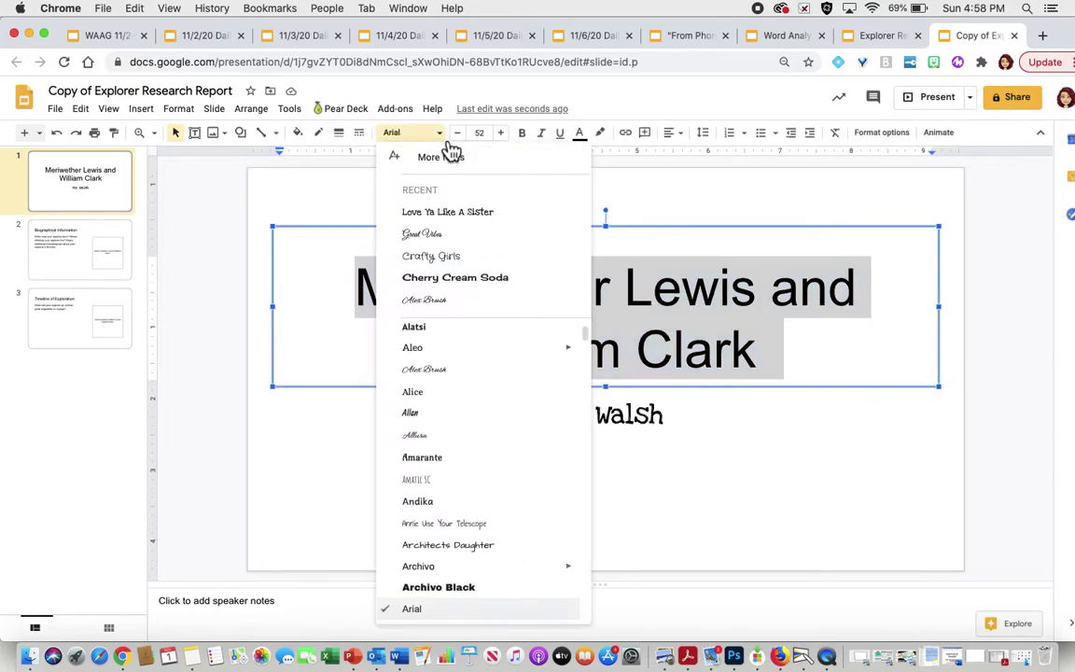
scroll(451, 400, down, 6)
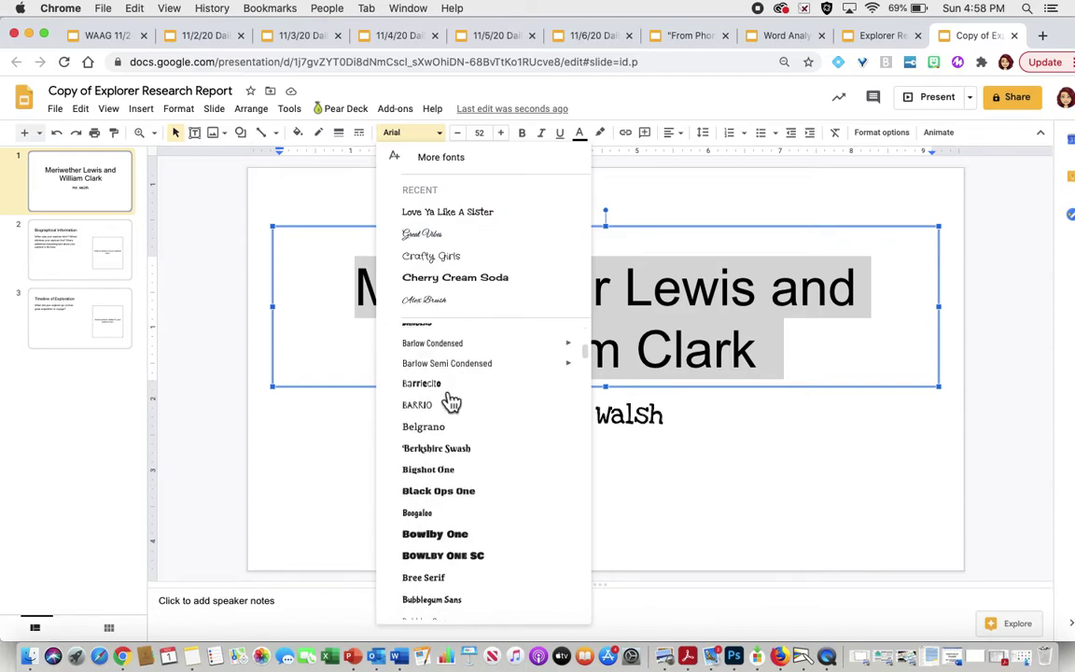
scroll(451, 397, down, 3)
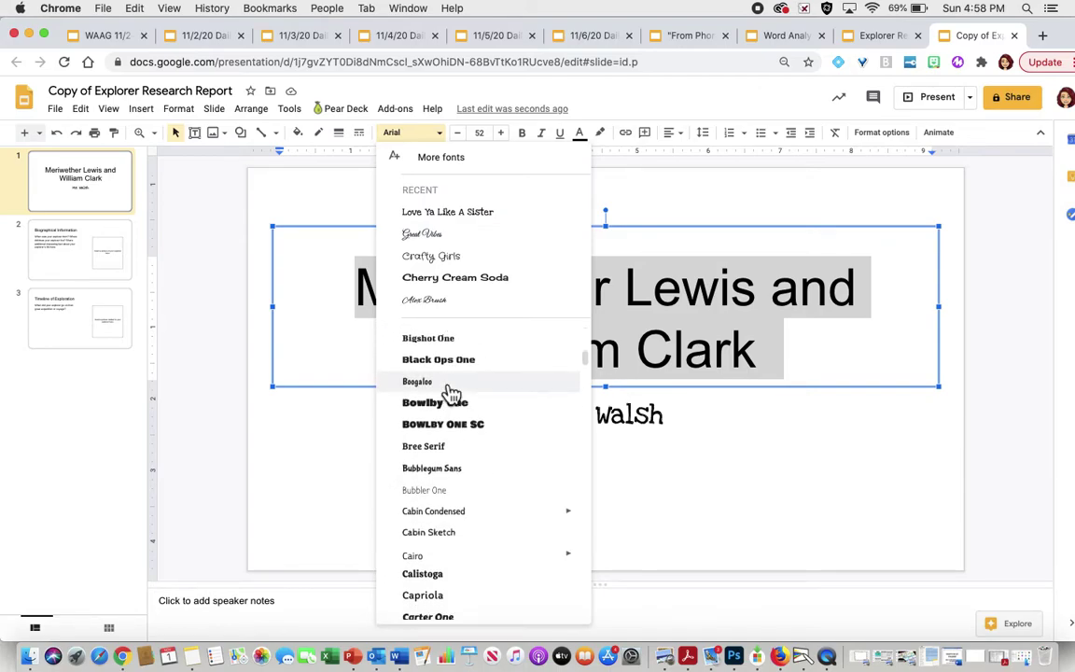
click(445, 383)
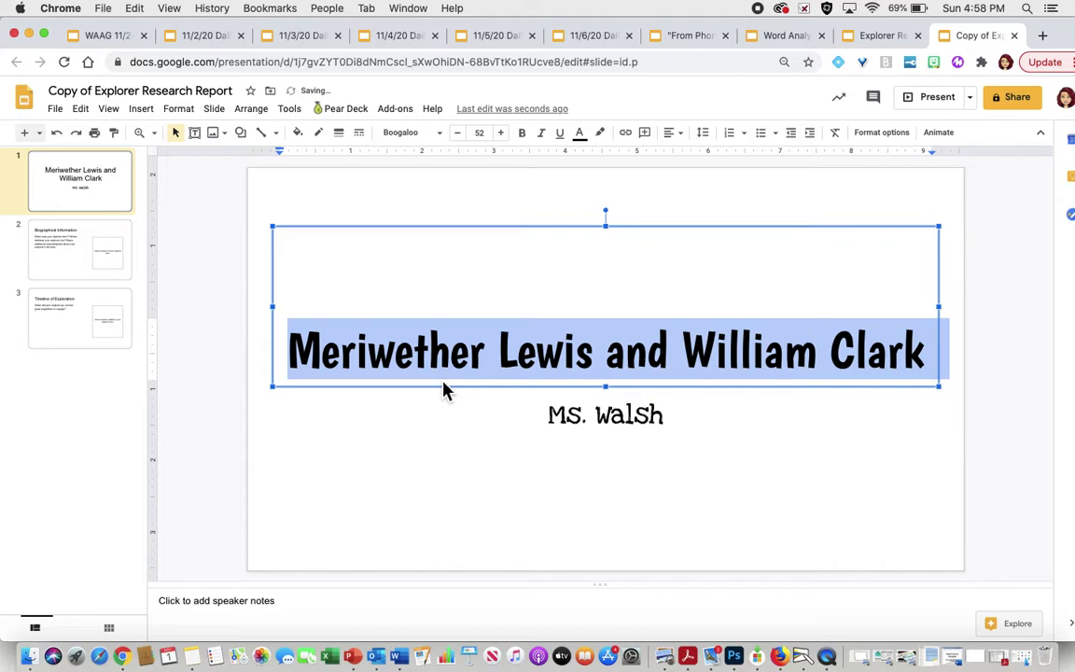
click(433, 455)
click(480, 249)
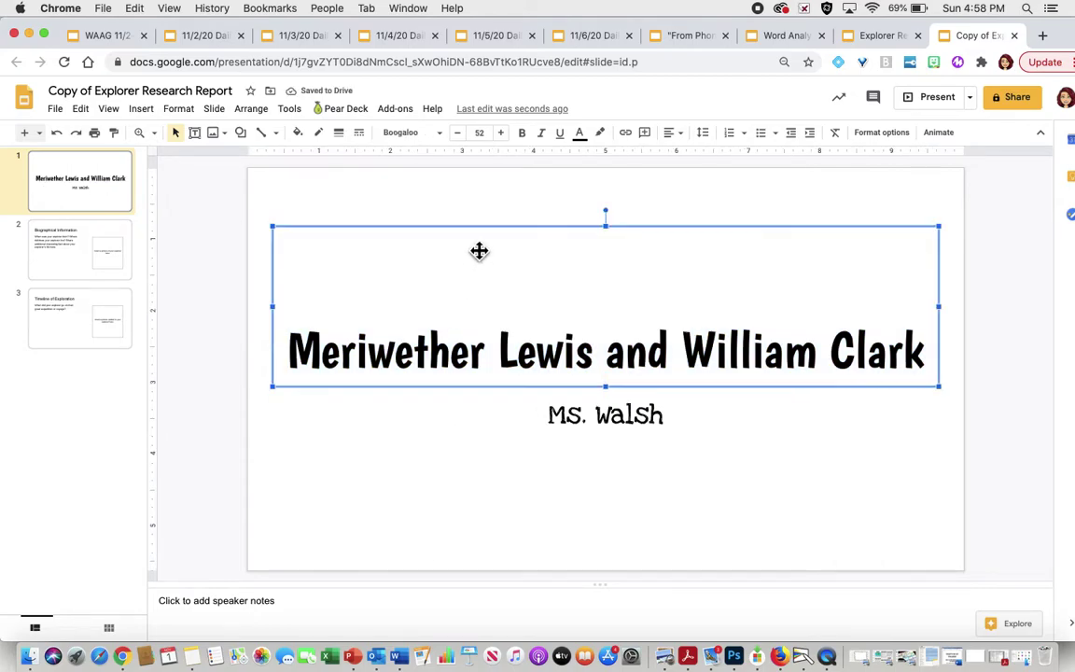
click(988, 336)
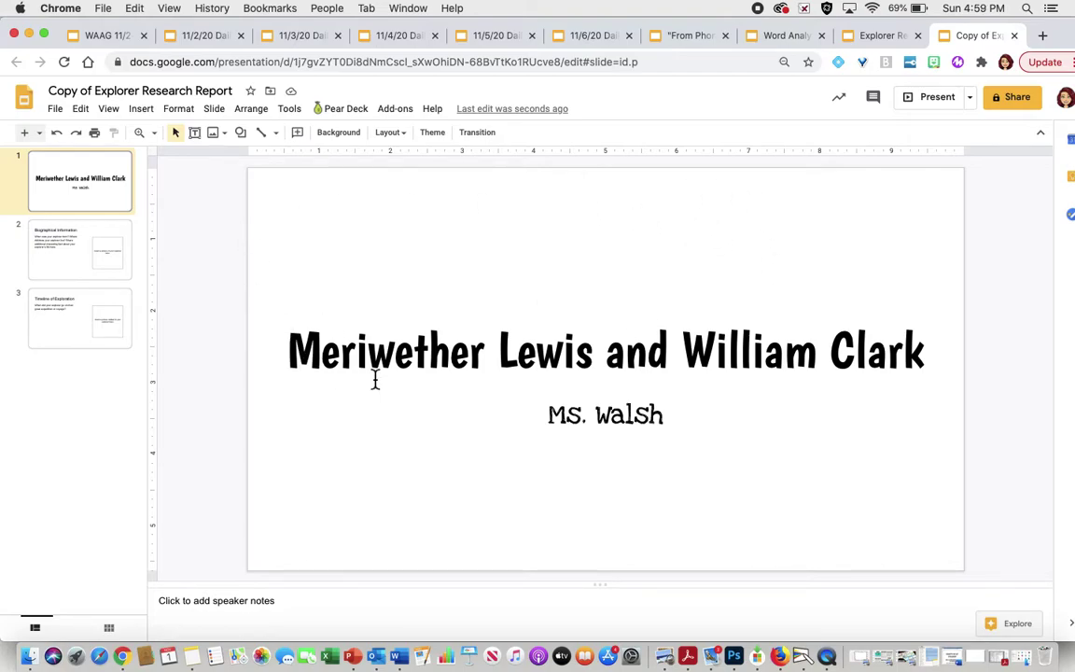
Try a light orange (peach) background on the title slide
click(344, 139)
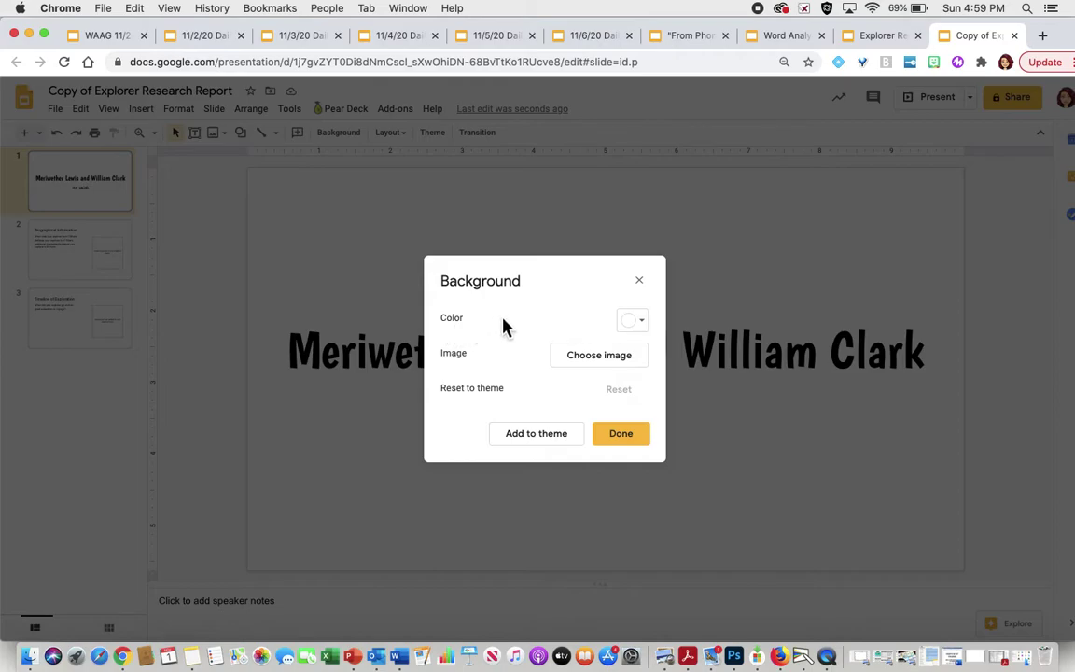
click(646, 329)
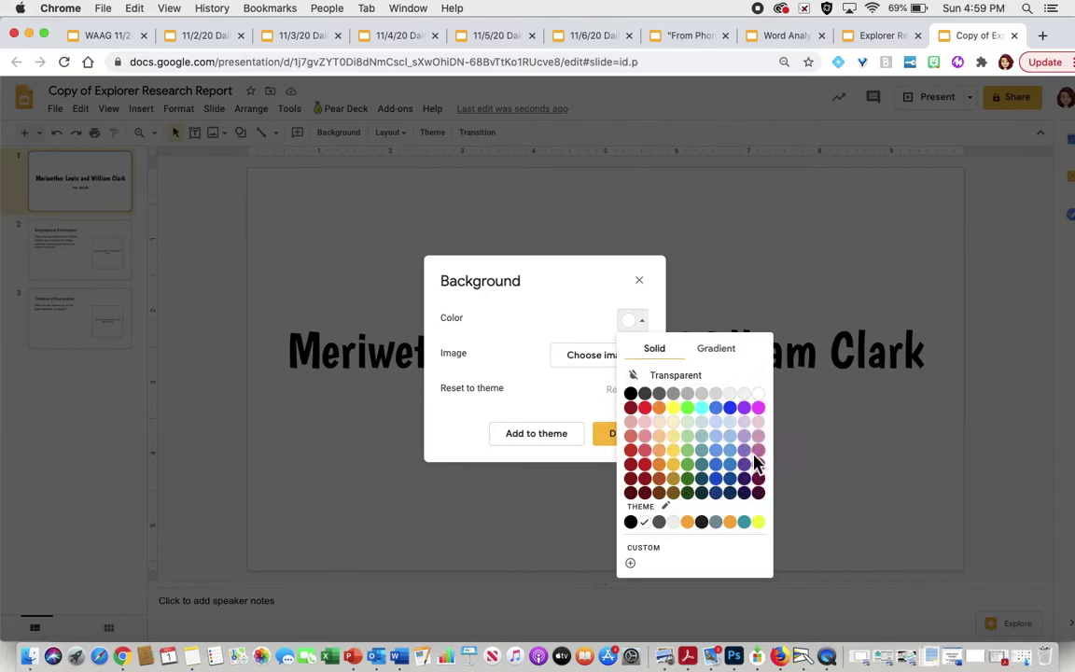
click(664, 440)
click(624, 435)
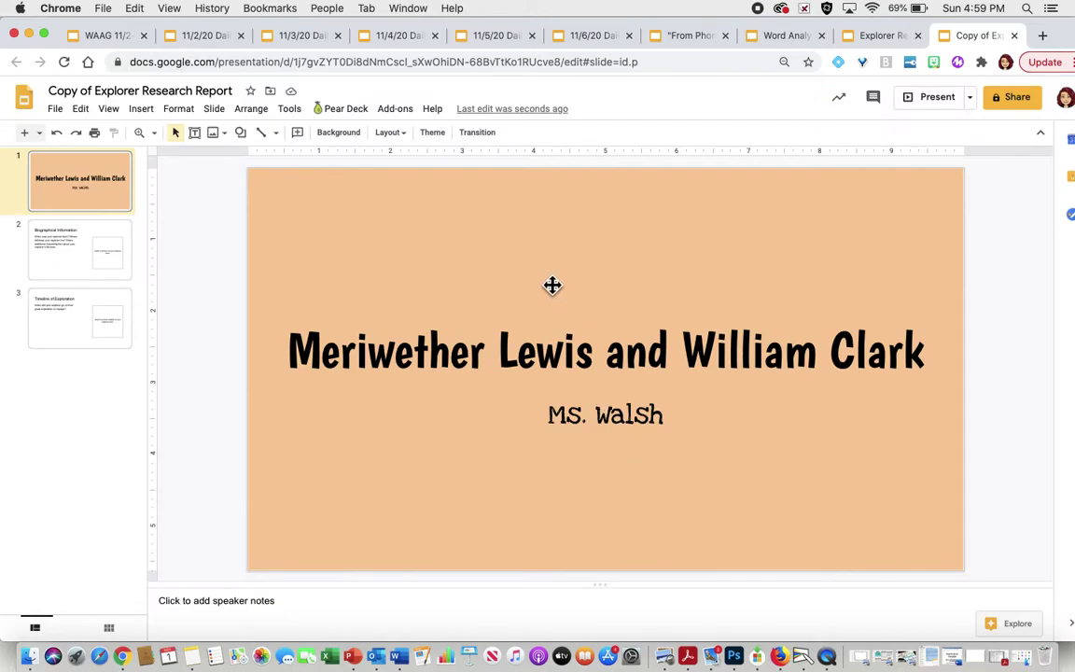
Change the title slide background to dark purple 3
click(338, 133)
click(641, 321)
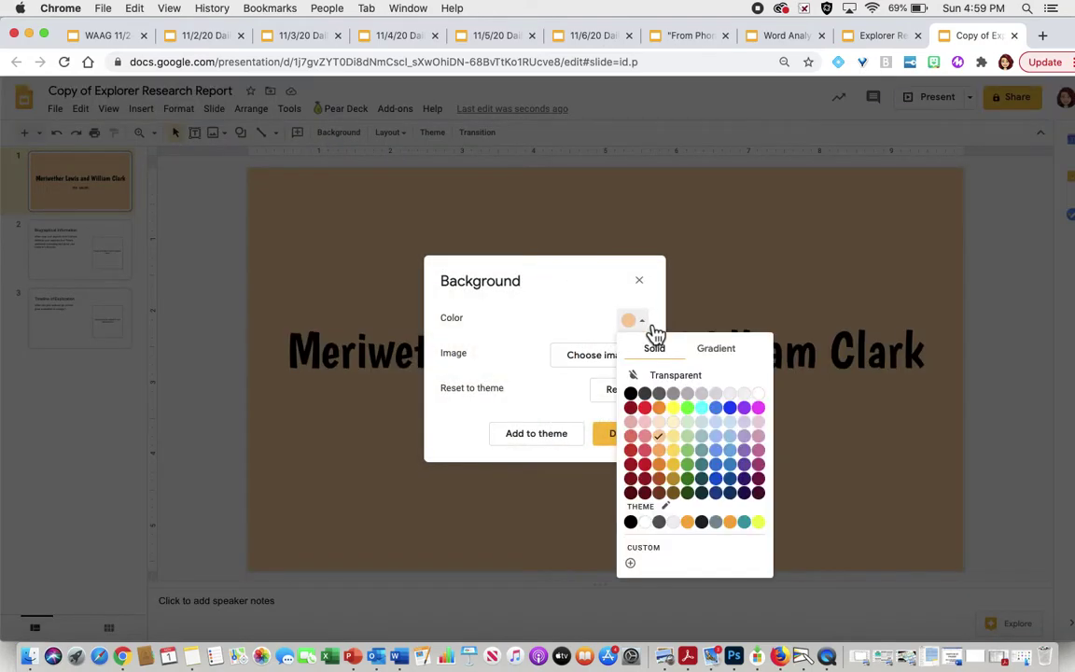
click(747, 496)
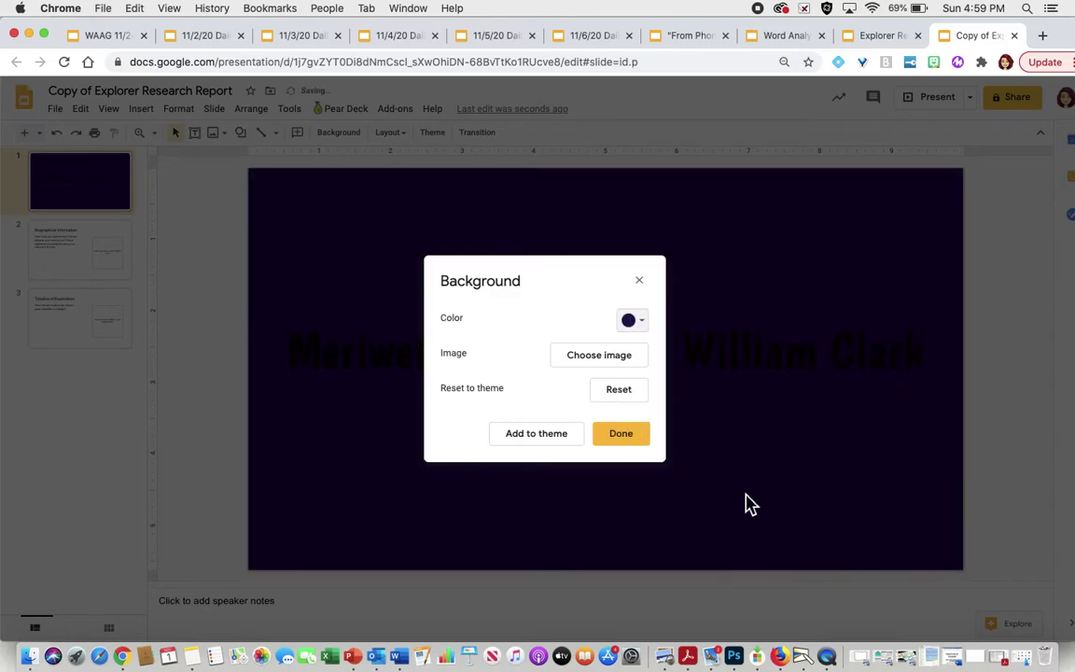
click(621, 435)
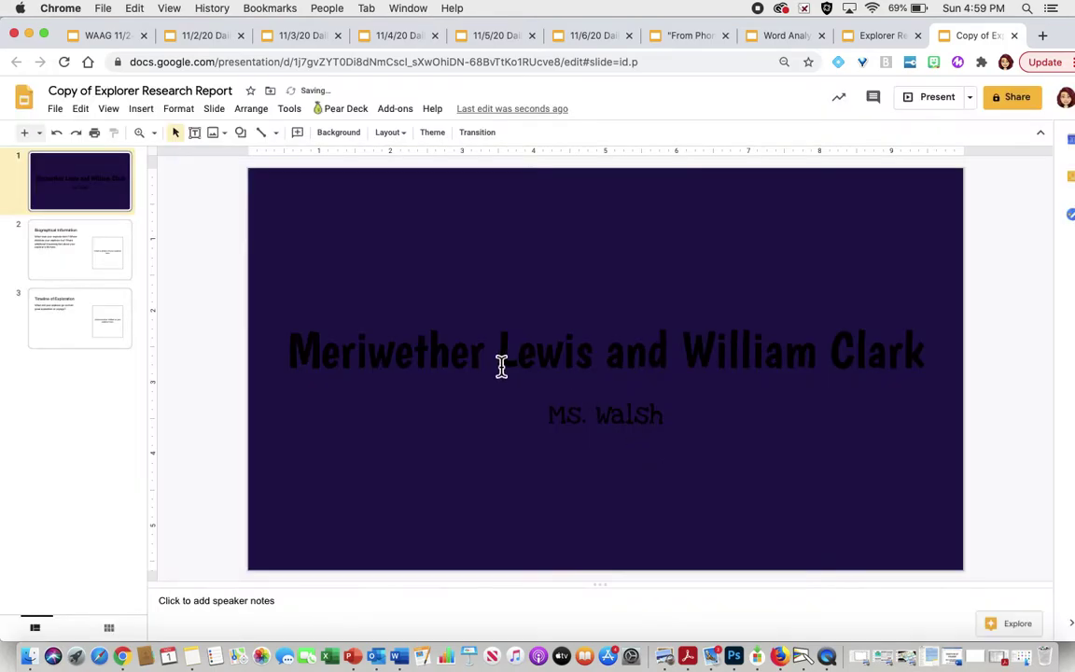
click(655, 420)
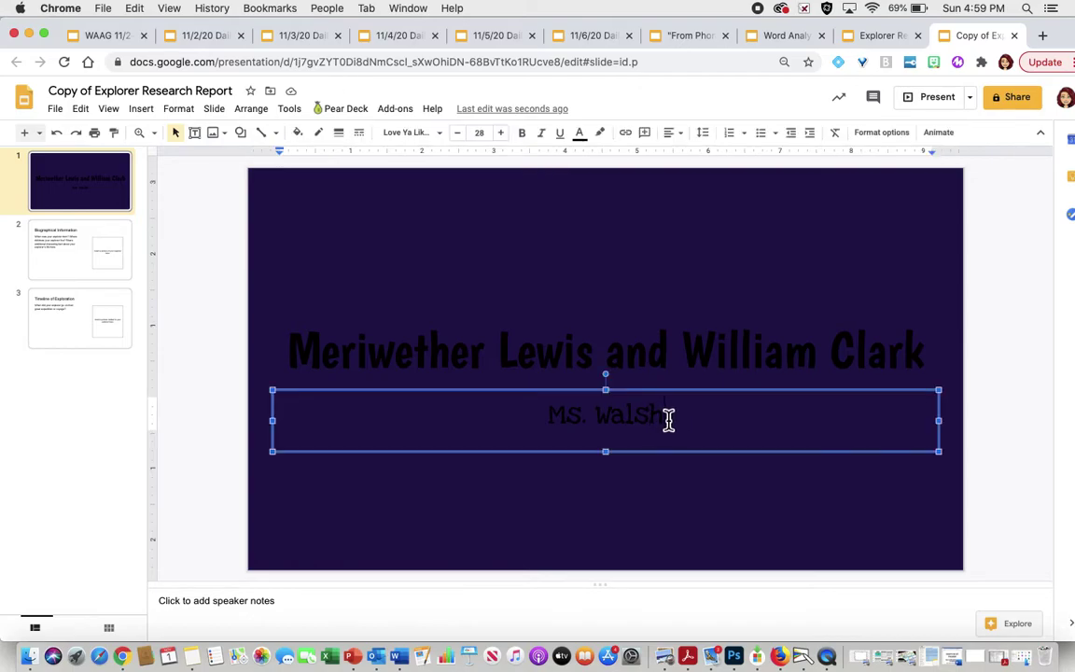
Try white subtitle text, then undo back to the peach background with dark text
drag(669, 420, 547, 391)
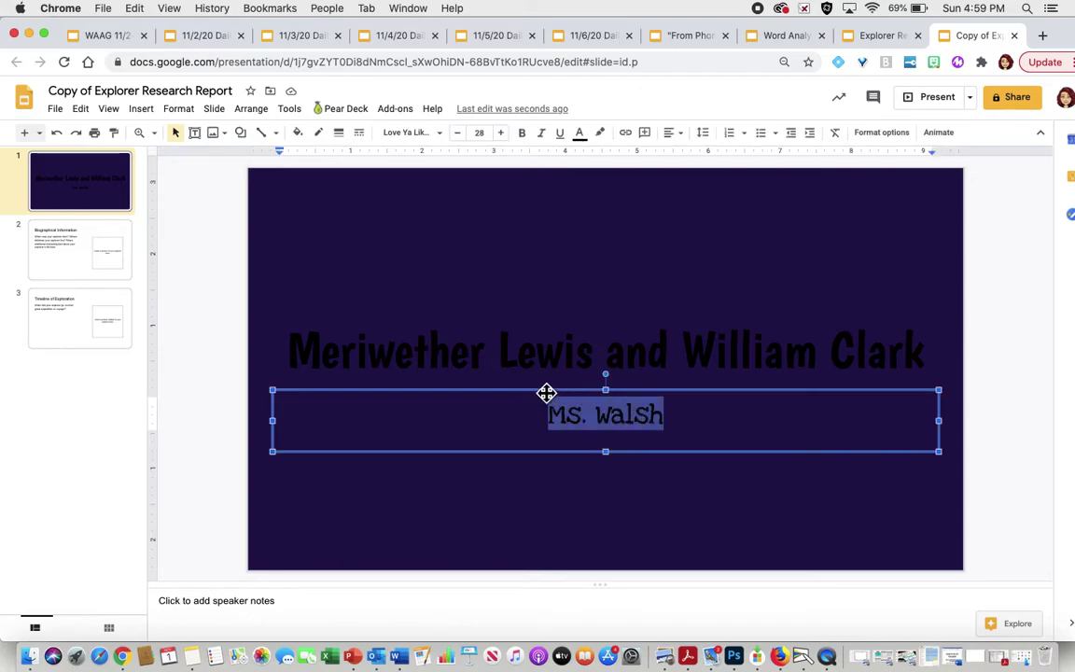
click(580, 133)
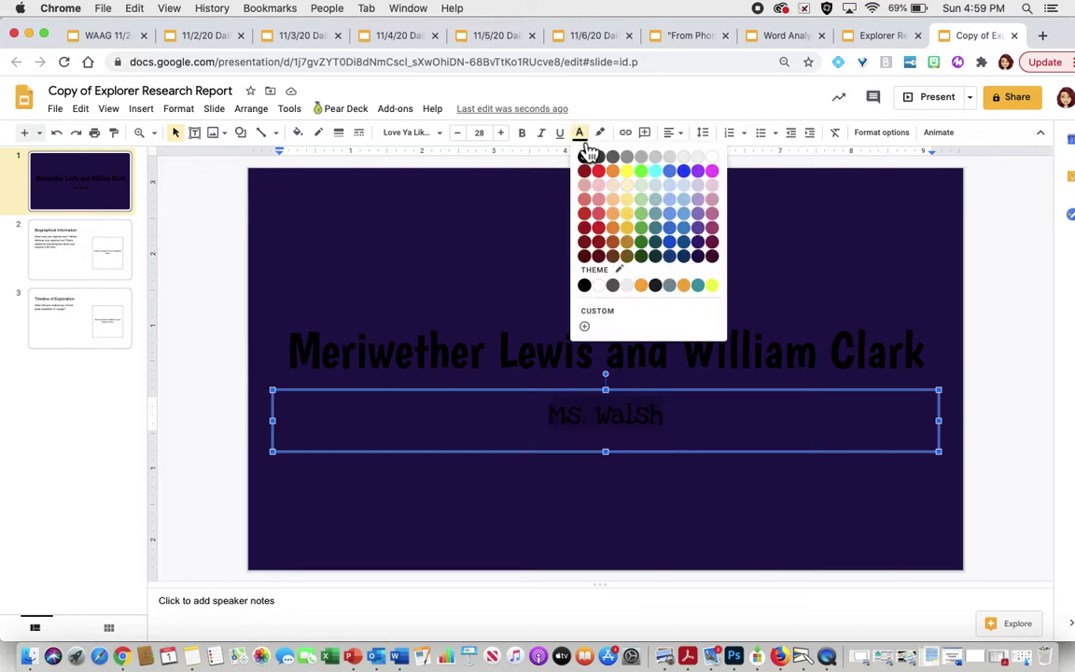
click(714, 157)
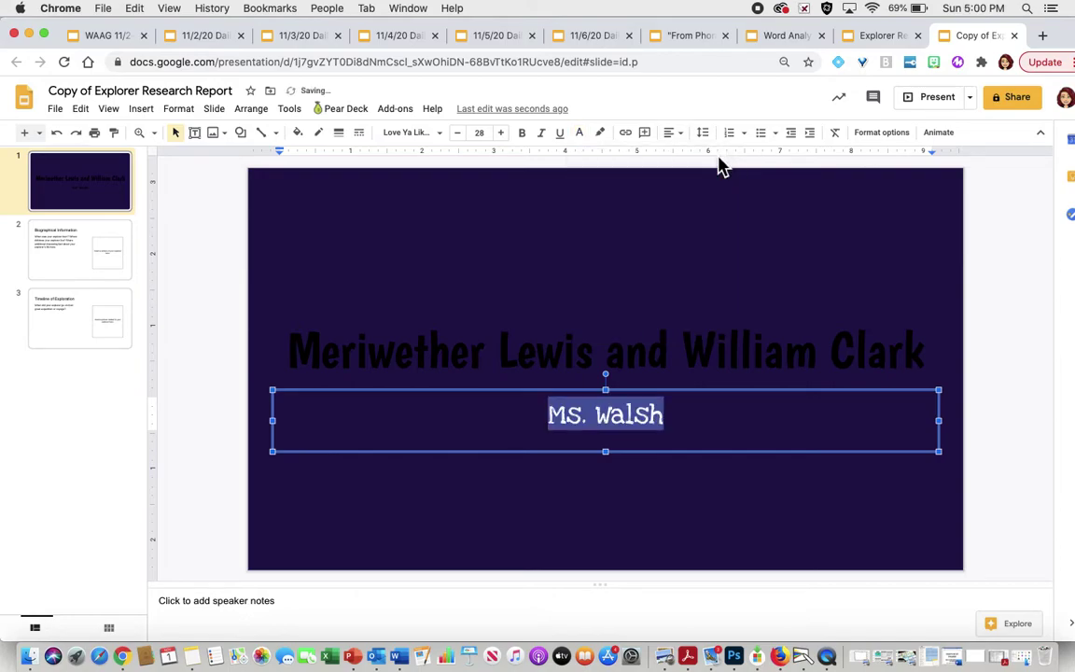
click(748, 306)
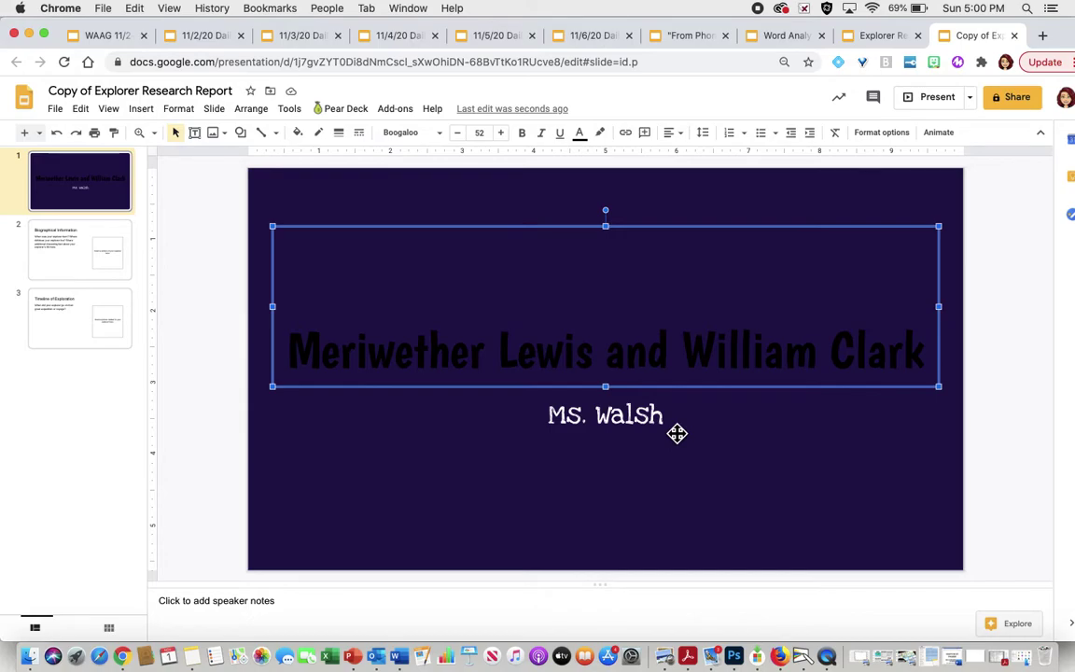
key(cmd+z)
key(cmd+z)
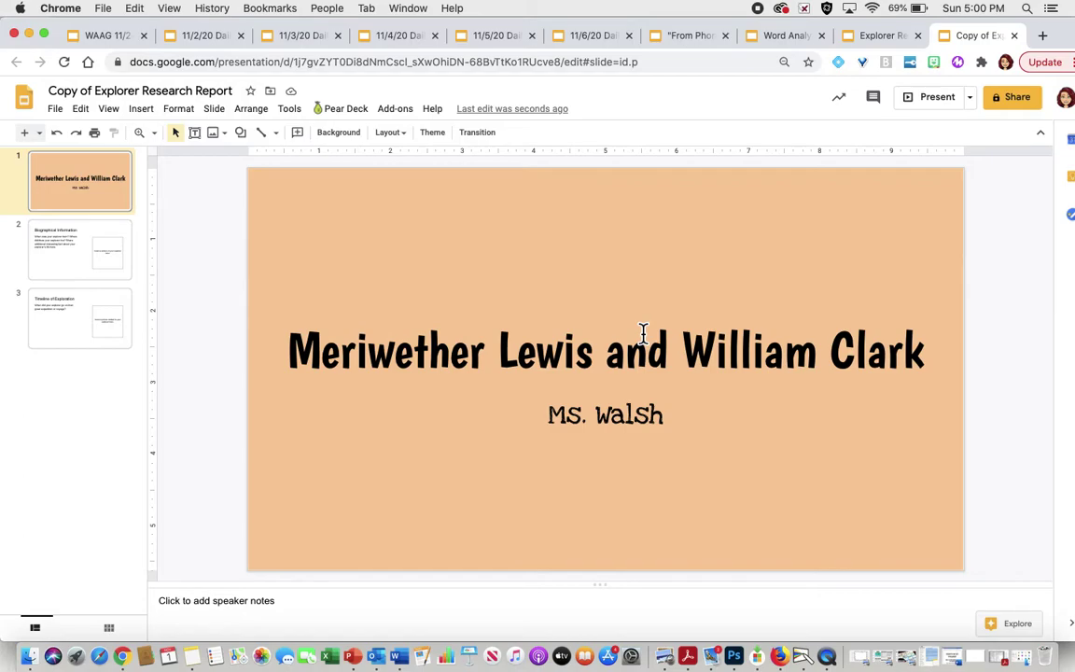
click(93, 235)
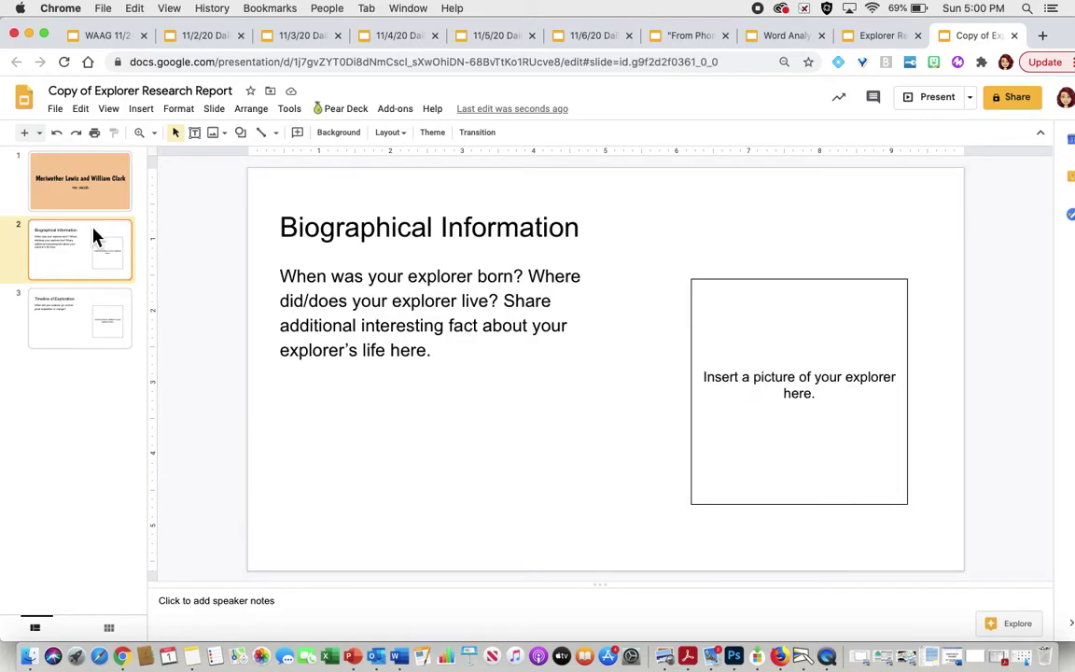
Select the title and body boxes on the Biographical Information slide, then open a new tab
click(573, 234)
drag(583, 228, 319, 192)
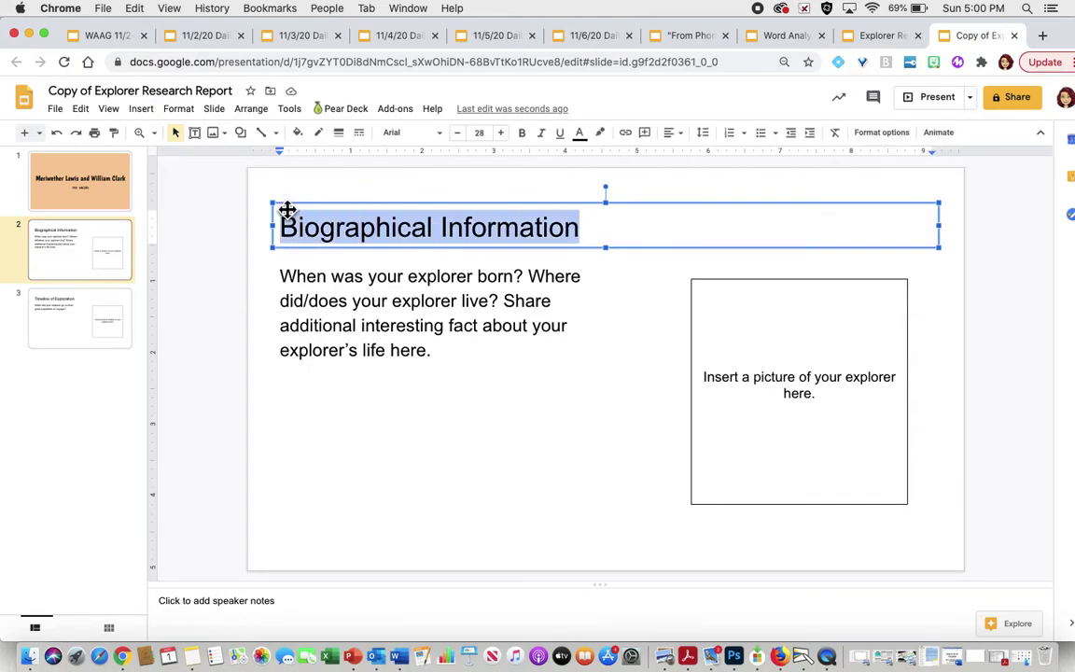
click(568, 416)
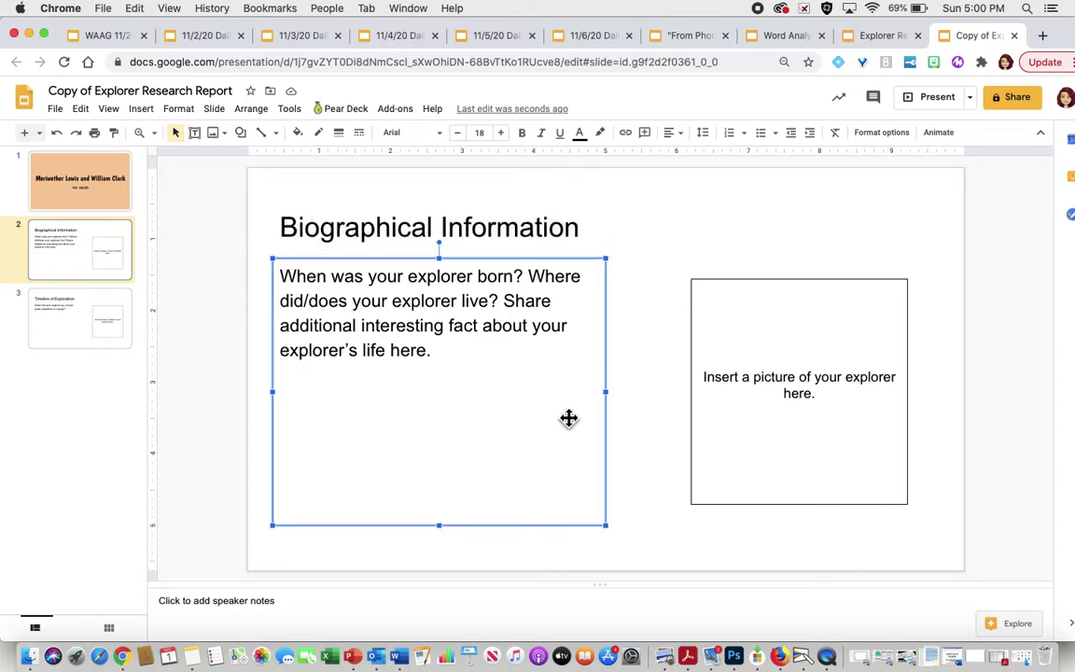
click(650, 331)
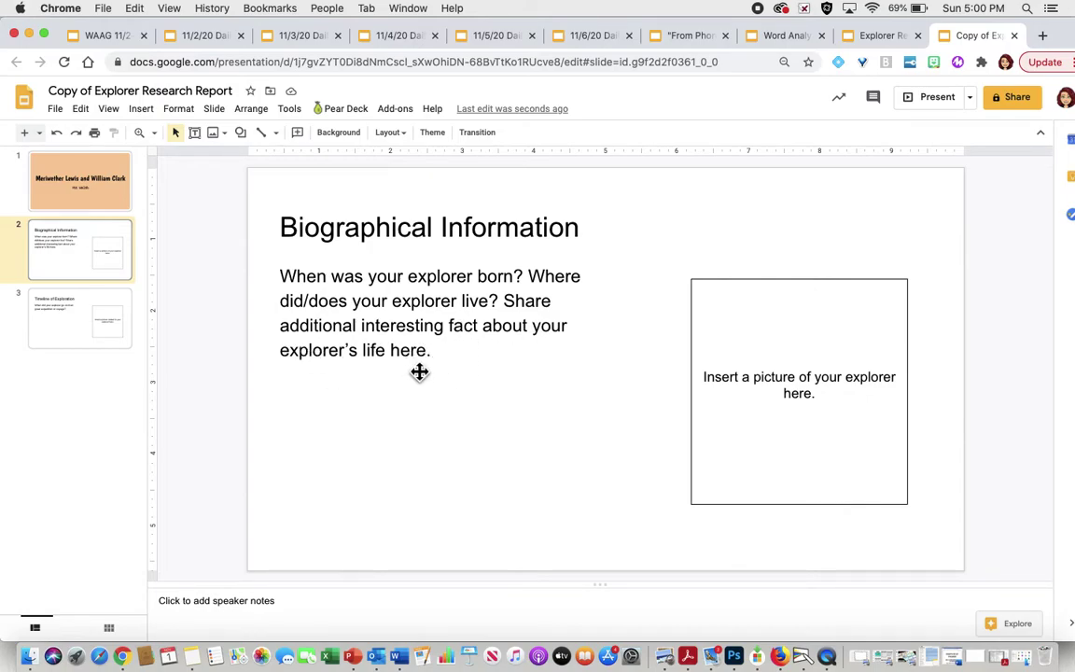
click(1043, 37)
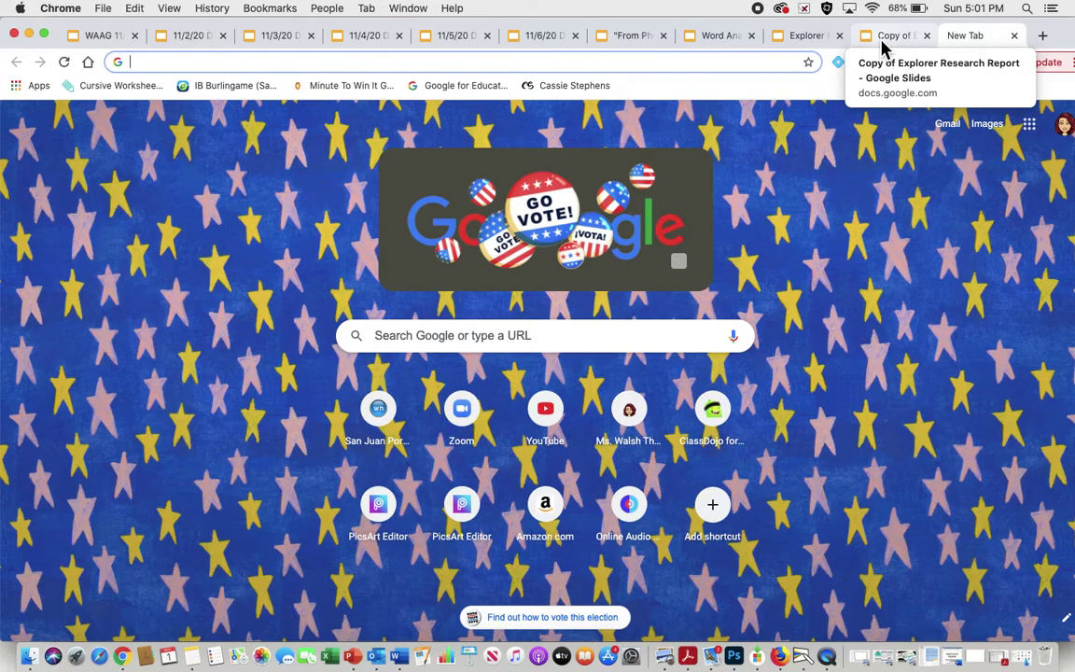
Return to the presentation, then switch back to the new blank Google search tab
click(884, 38)
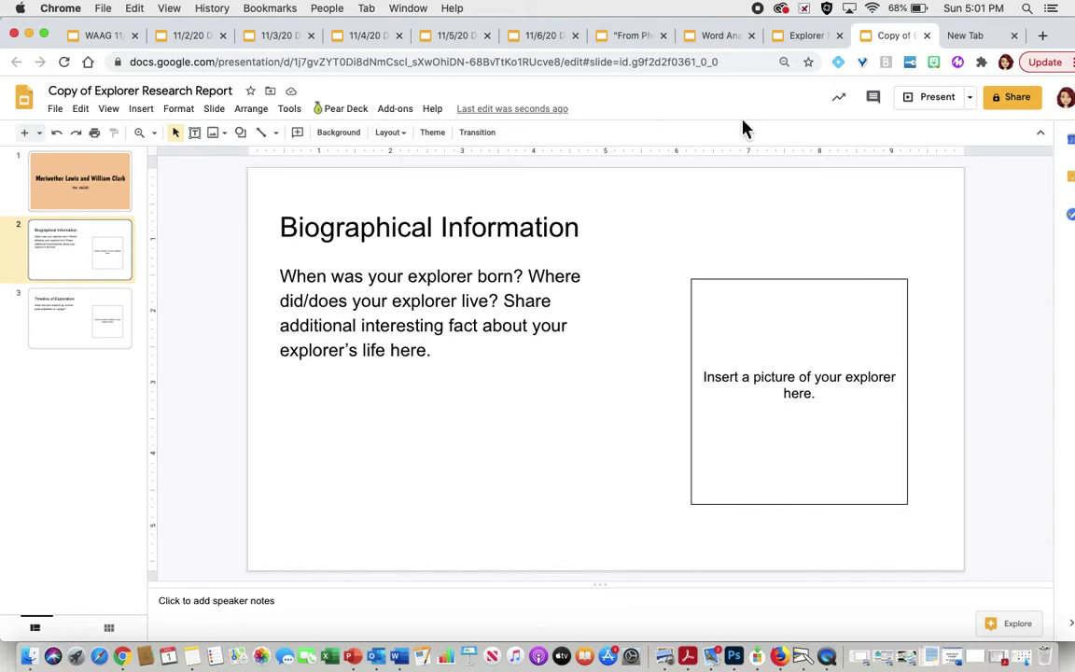
click(976, 43)
Search Google for 'lewis and clark when were they born 3rd grade' and open the Ducksters result
click(492, 339)
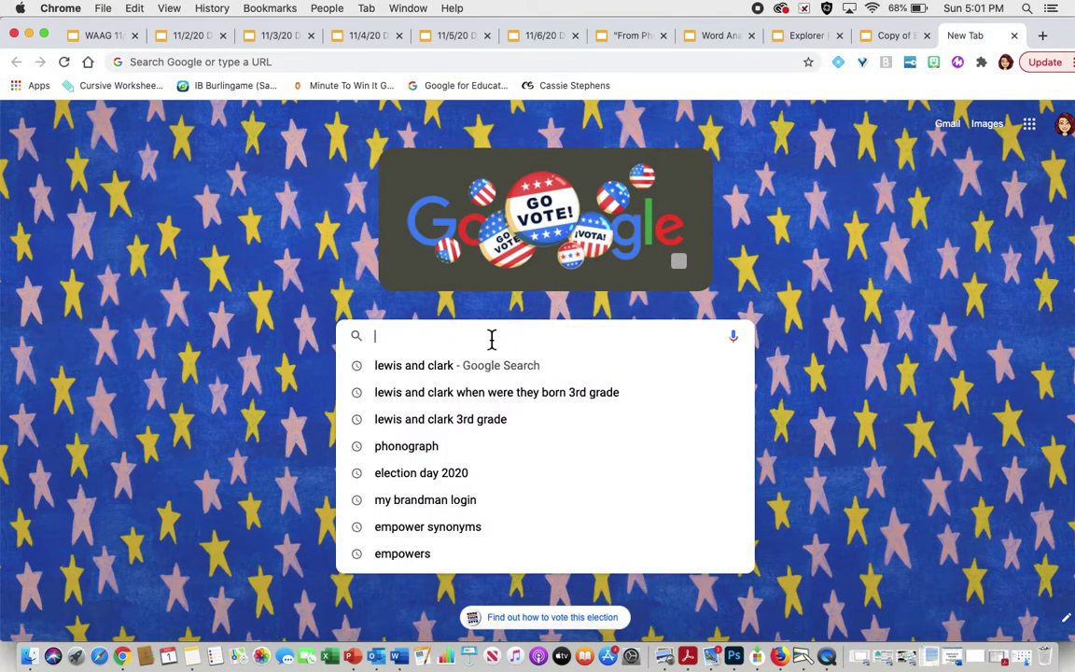
text(lewis)
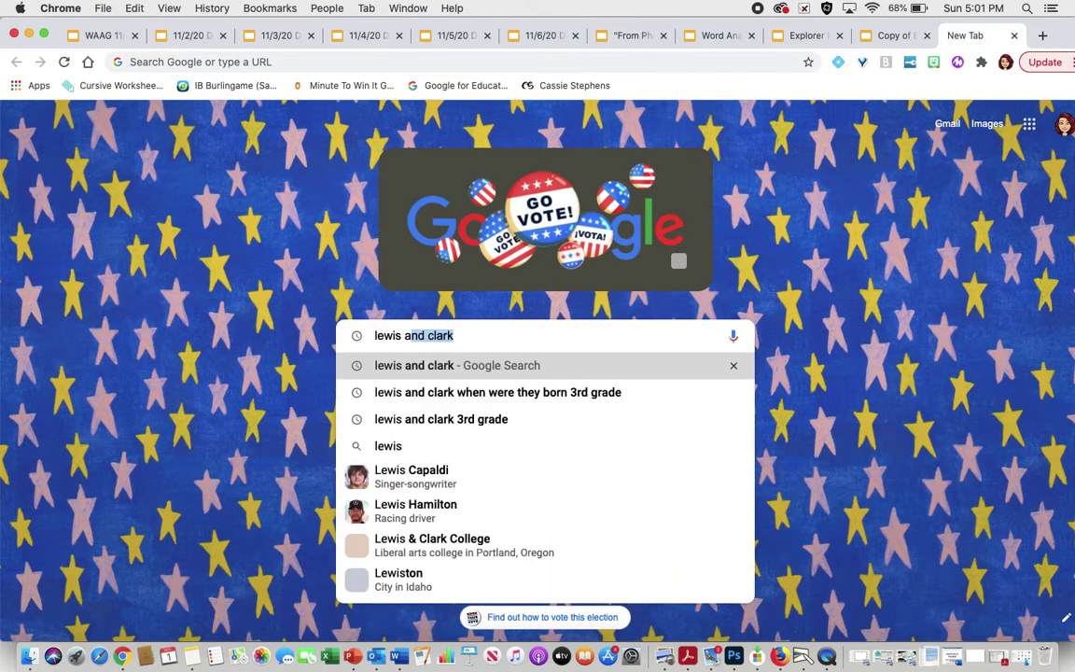
text(and cla)
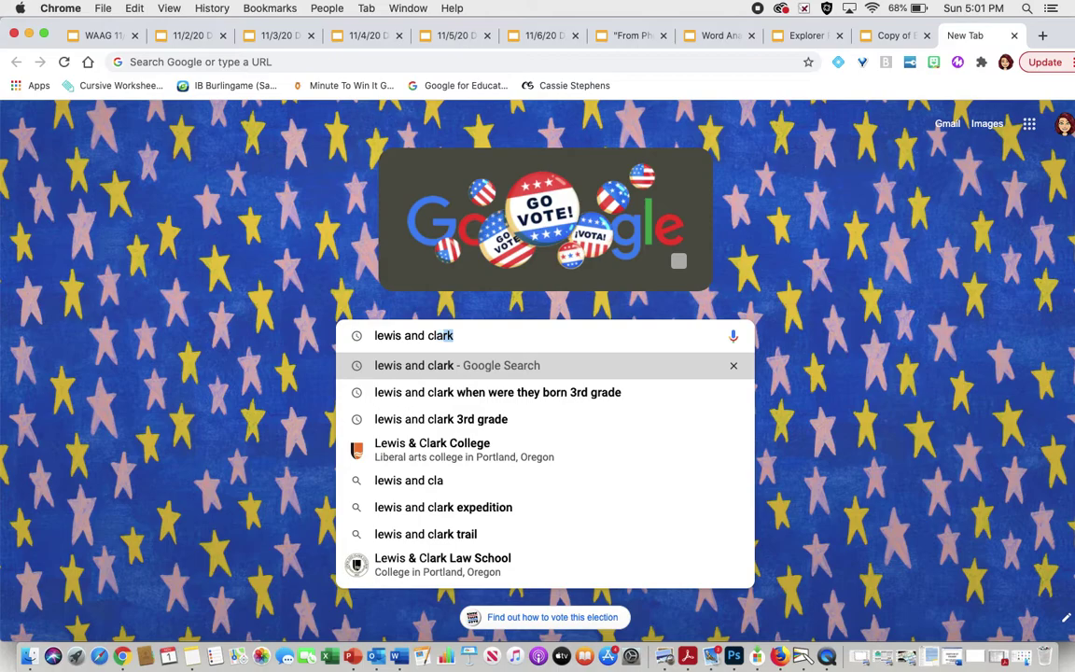
text(rk when w)
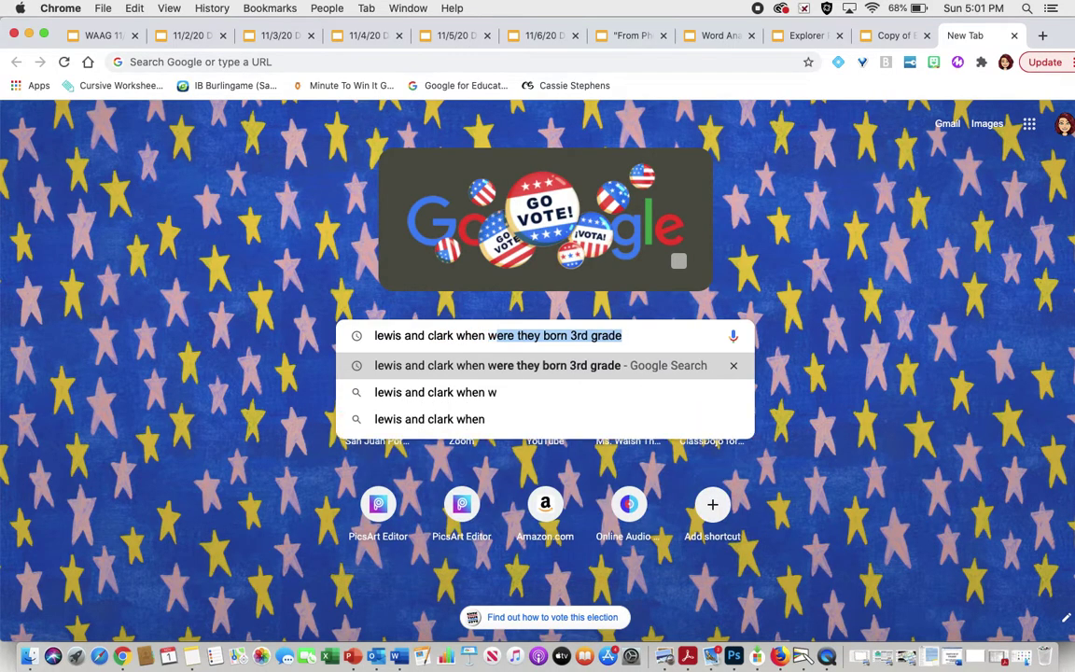
text(ere the)
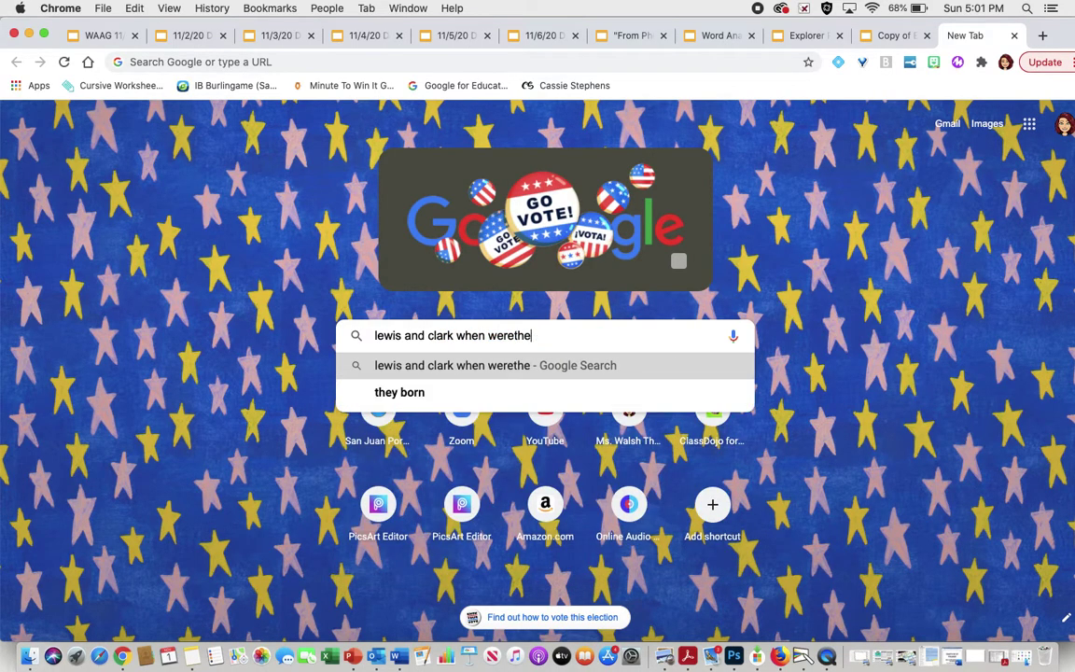
key(BackSpace)
key(BackSpace)
key(BackSpace)
text(they born 3rd)
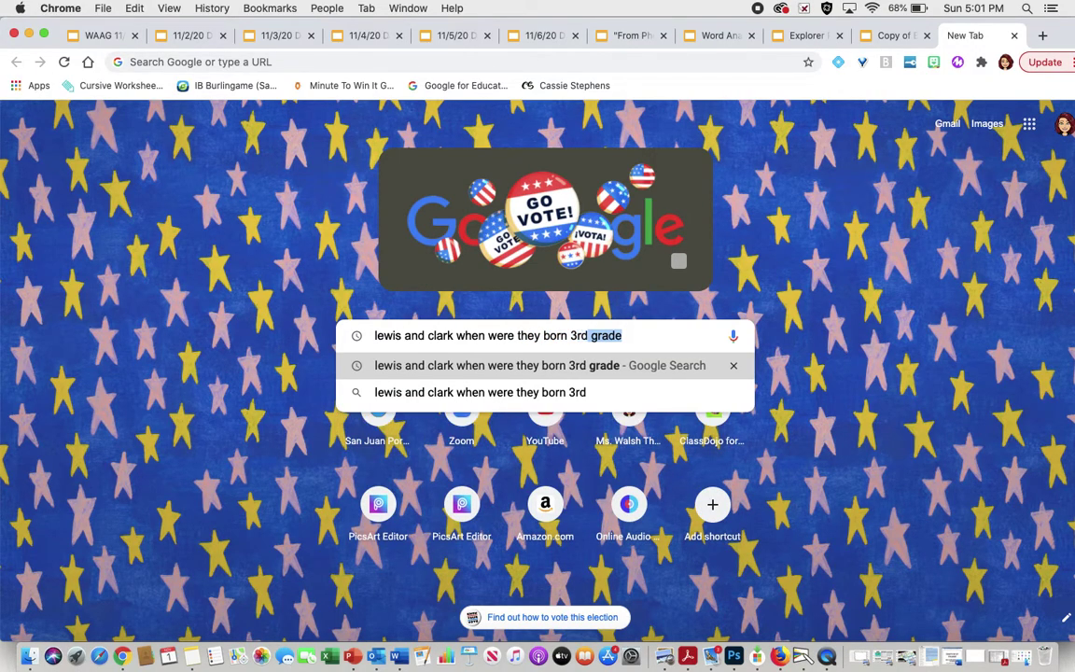
text( grade)
key(Return)
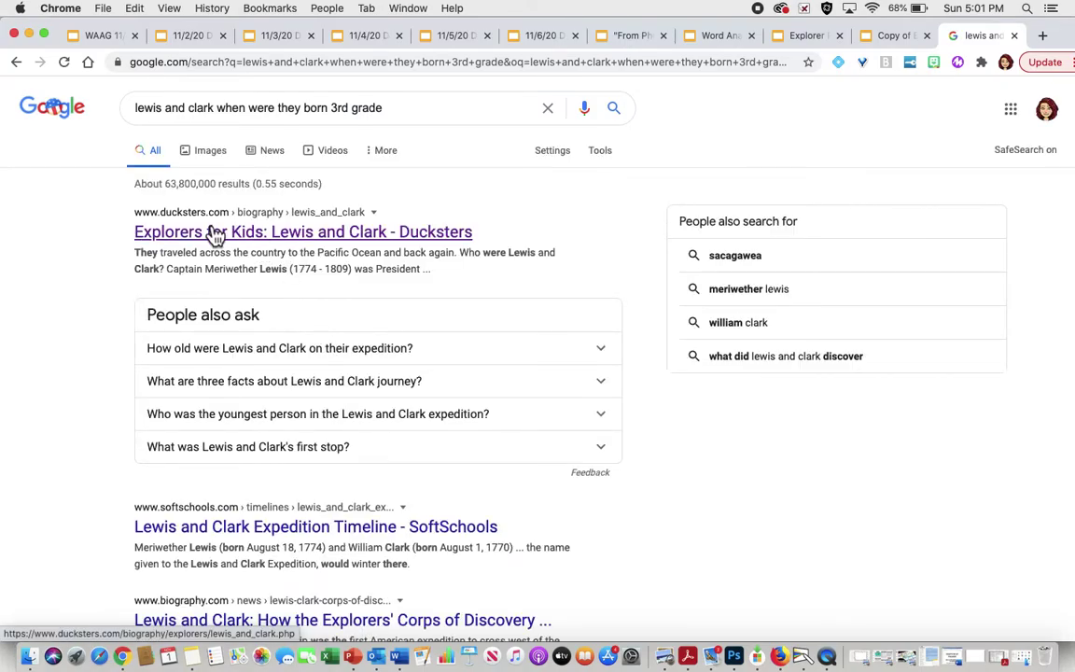
click(252, 230)
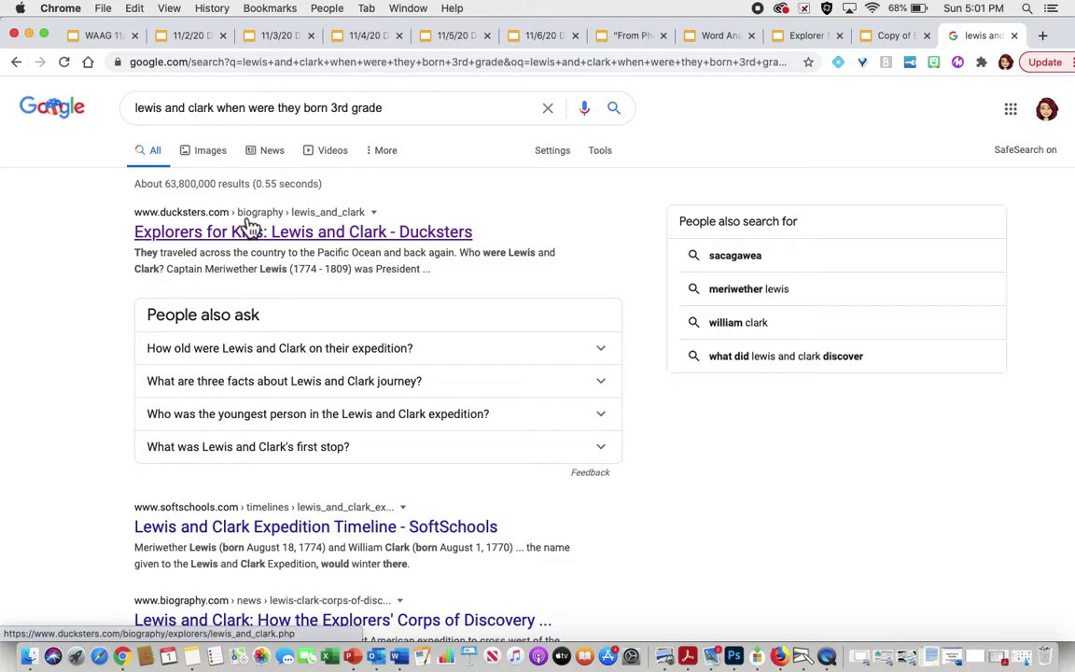
scroll(247, 224, down, 1)
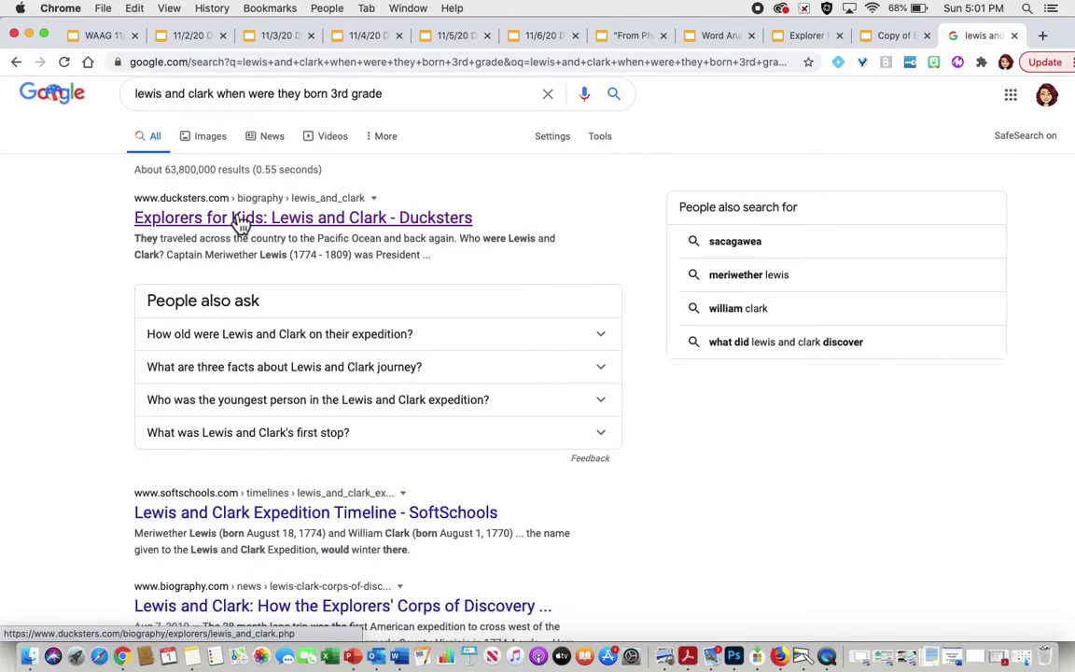
scroll(238, 222, down, 2)
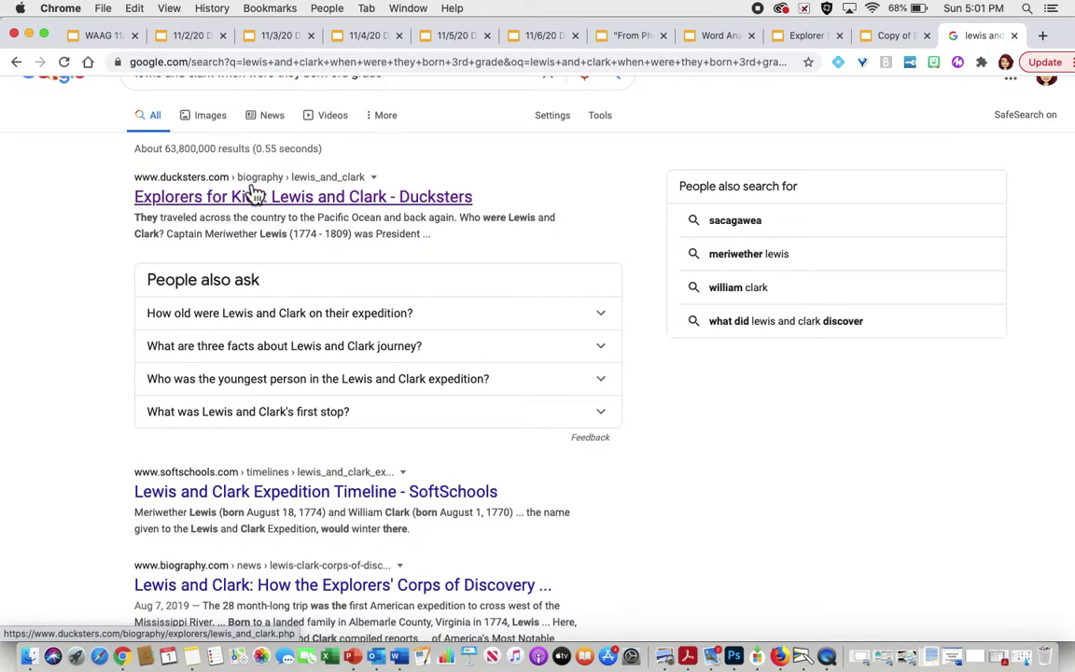
Find the Born lines on the Ducksters page: Lewis August 18, 1774, Clark August 1, 1770
click(254, 199)
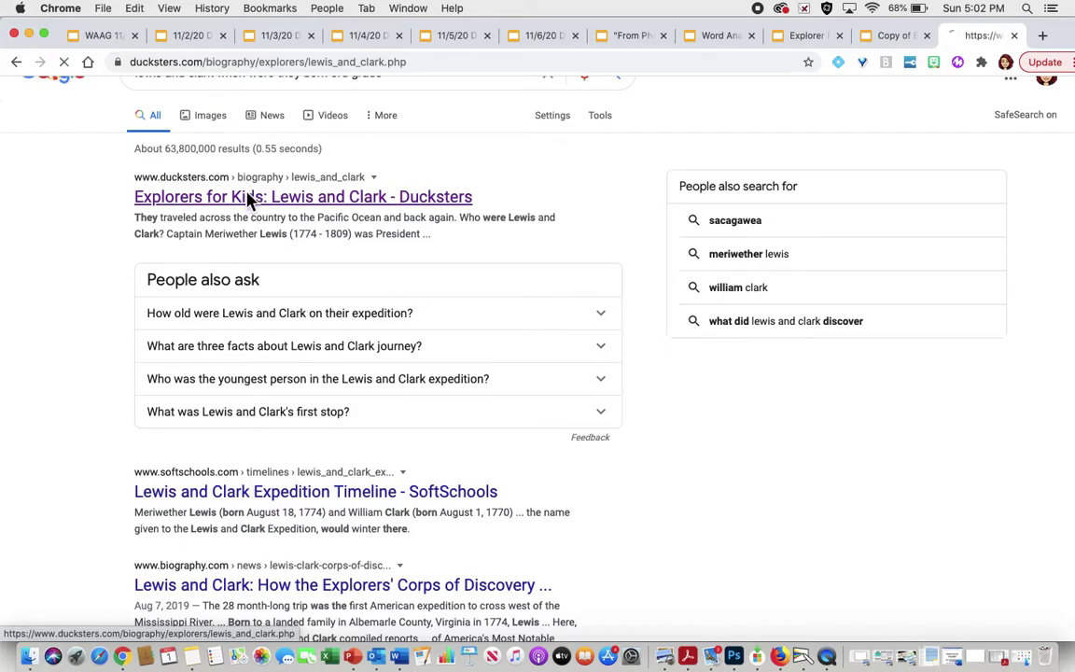
scroll(308, 415, down, 5)
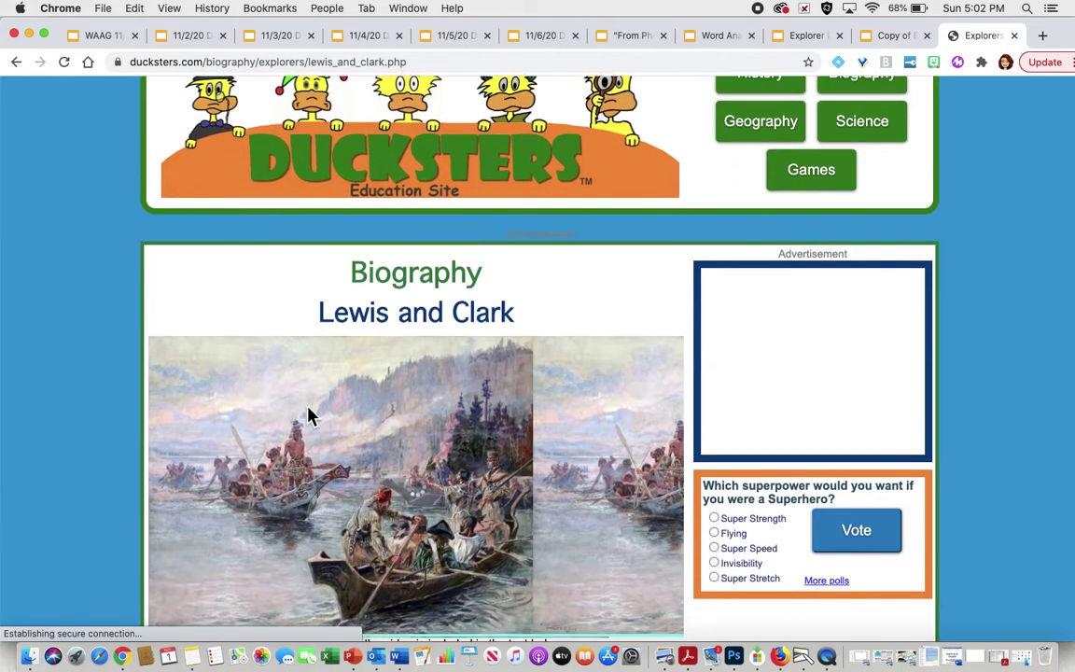
scroll(308, 414, down, 6)
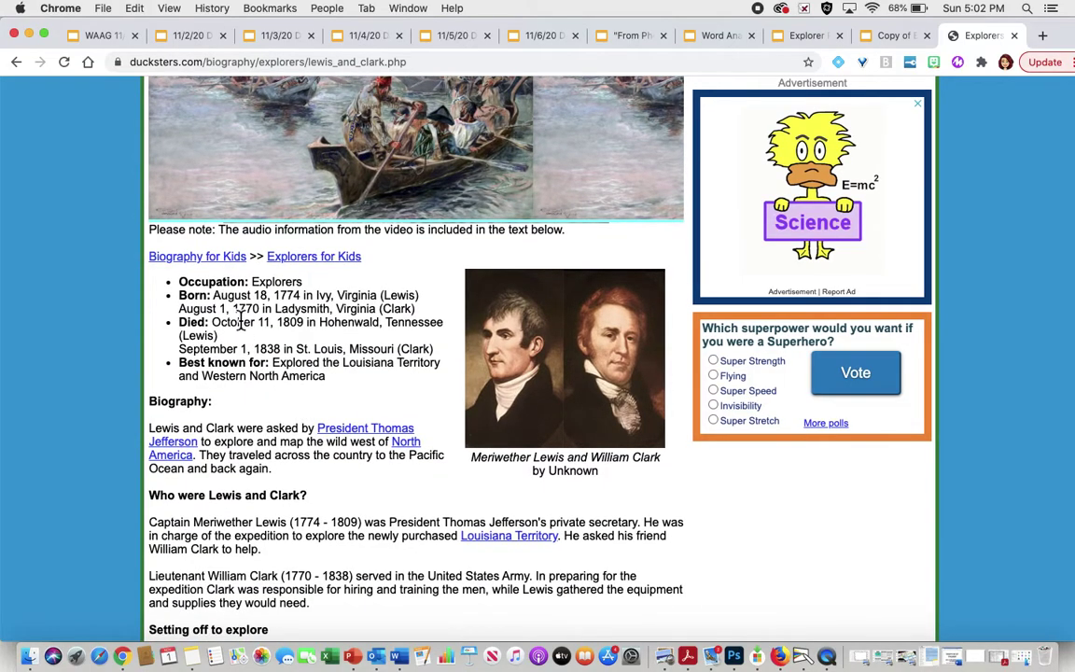
scroll(261, 449, down, 4)
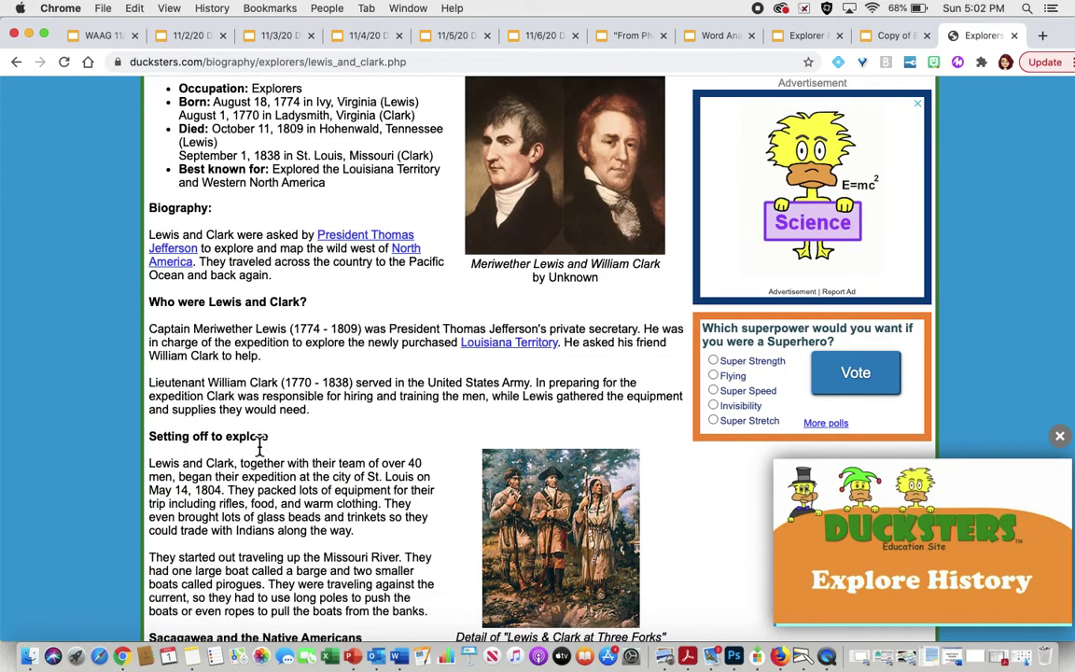
scroll(313, 461, down, 15)
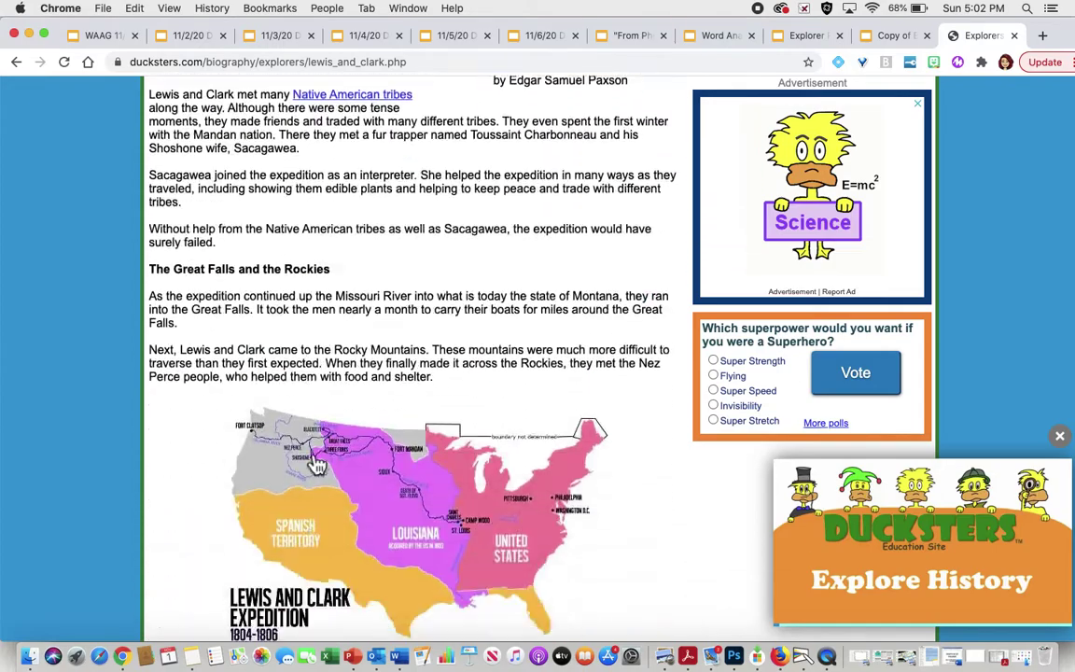
scroll(313, 459, up, 8)
scroll(309, 454, up, 10)
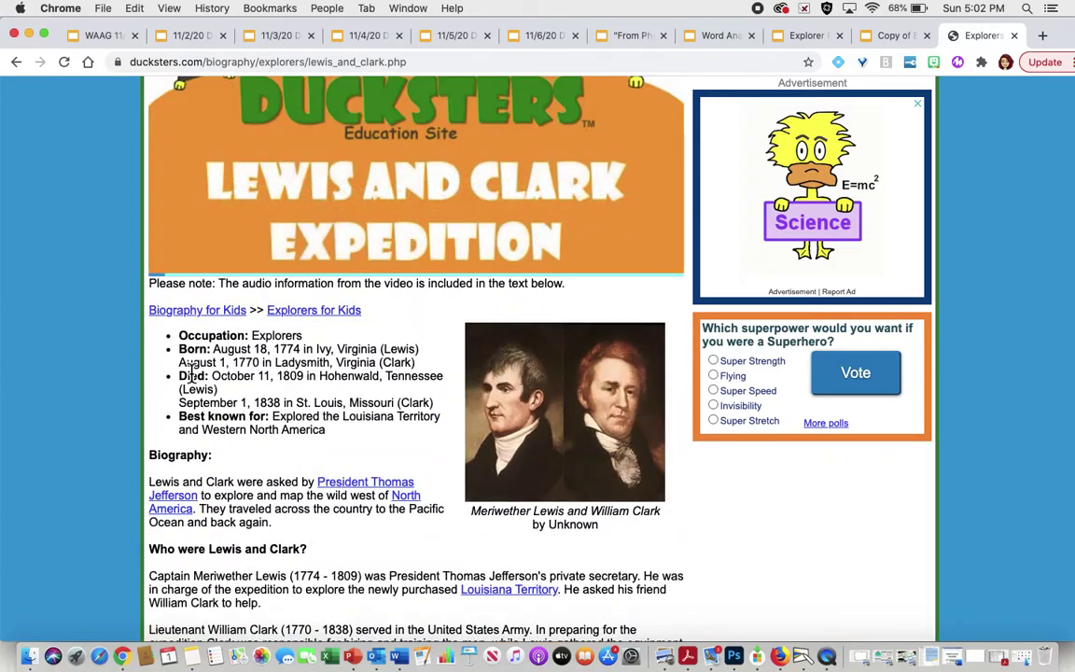
drag(182, 353, 420, 370)
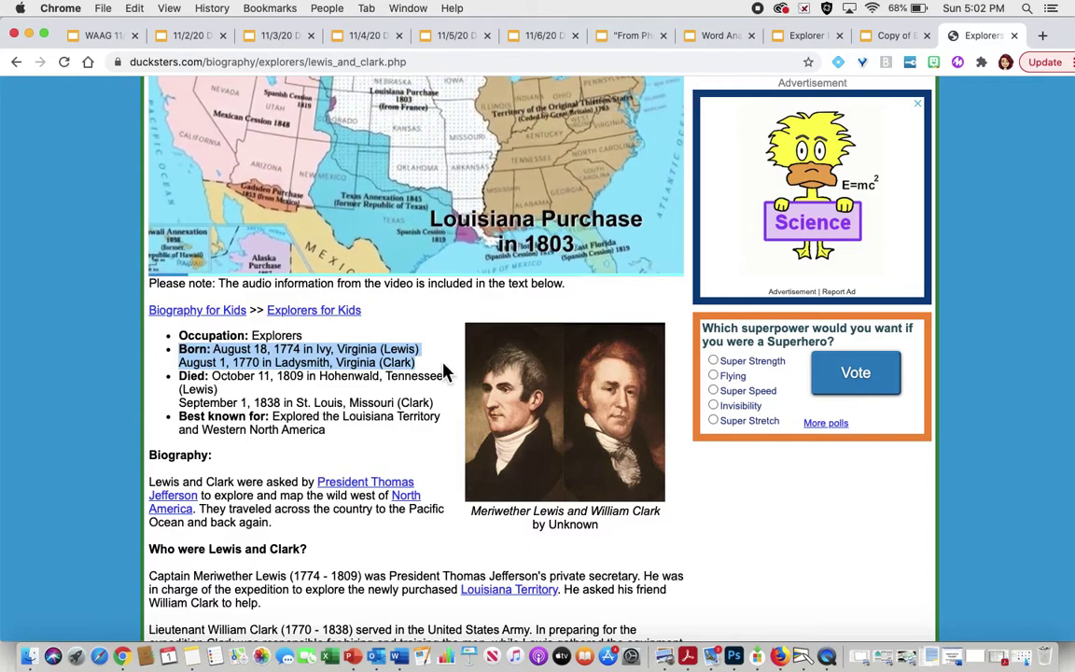
click(446, 372)
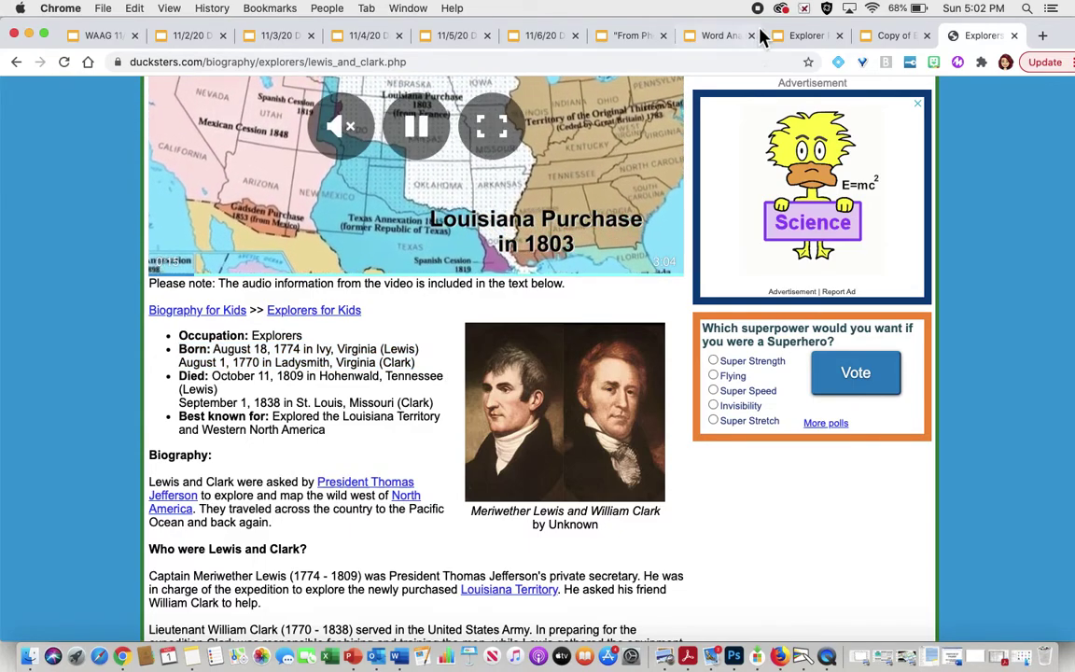
Replace 'When was your explorer born?' with 'Meriwether Lewis was born on August 18th, 1774.'
click(891, 35)
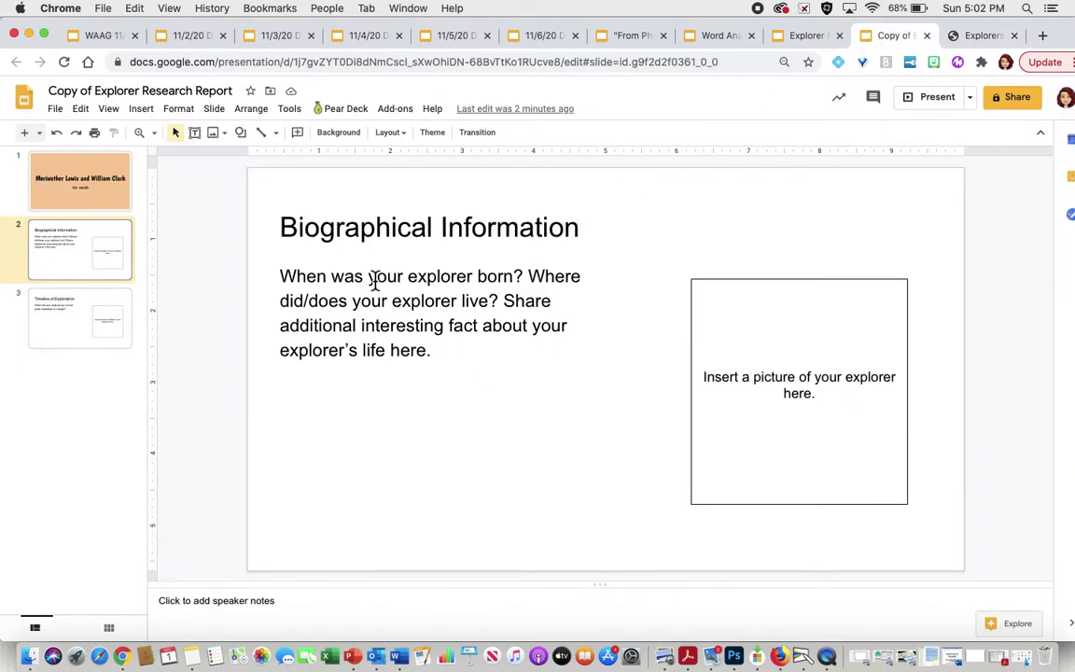
click(527, 284)
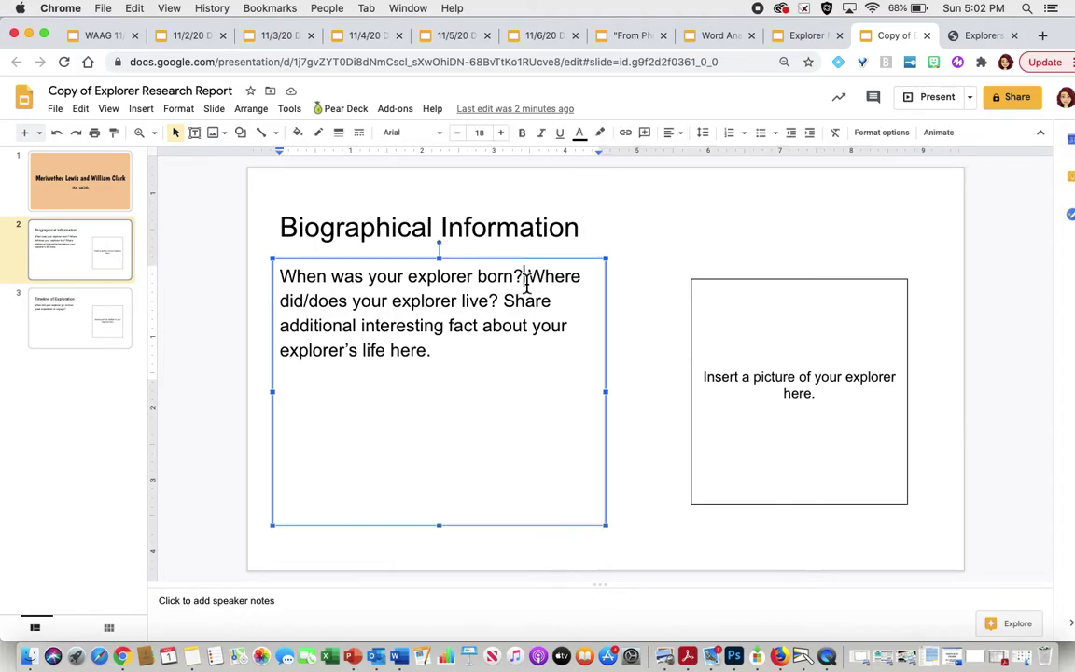
drag(527, 280, 287, 280)
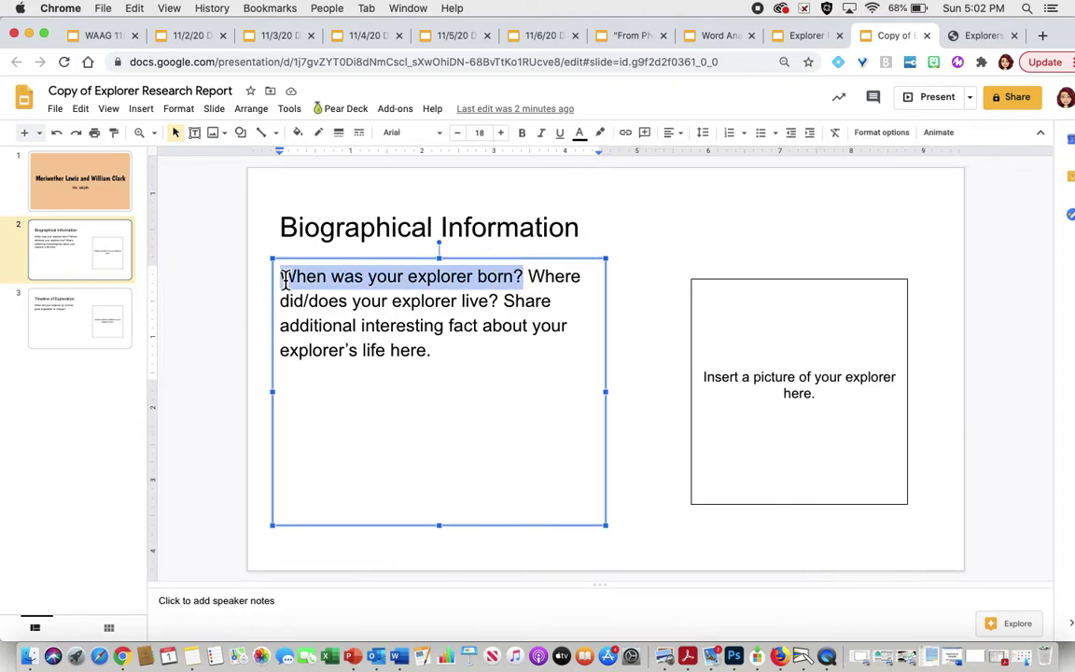
text(Meriwether)
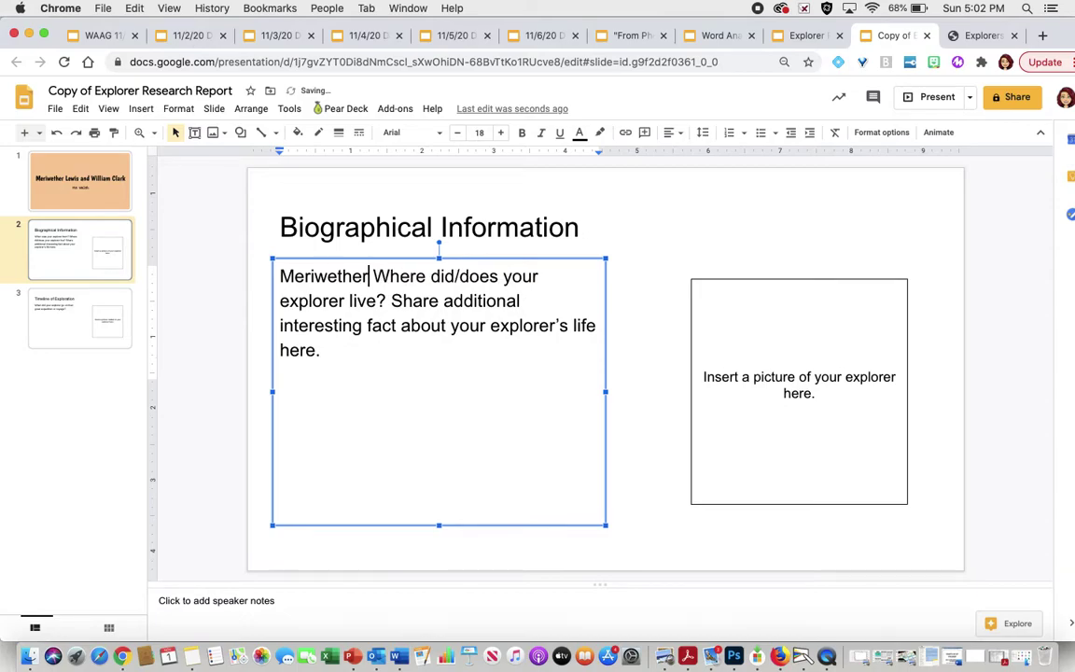
text( Lewis )
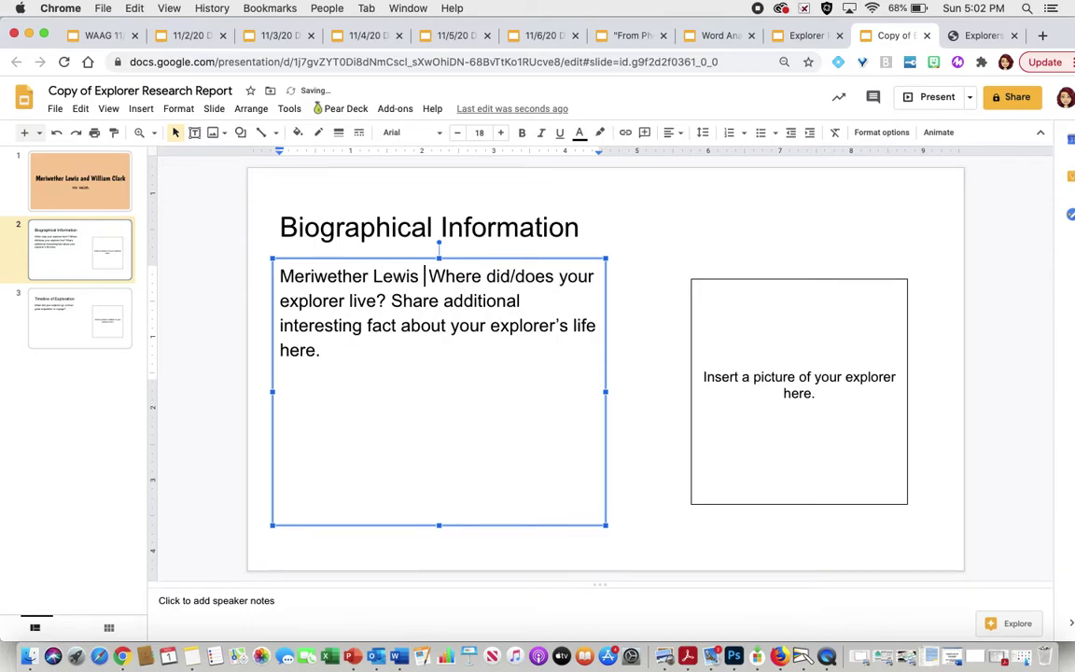
text(was born)
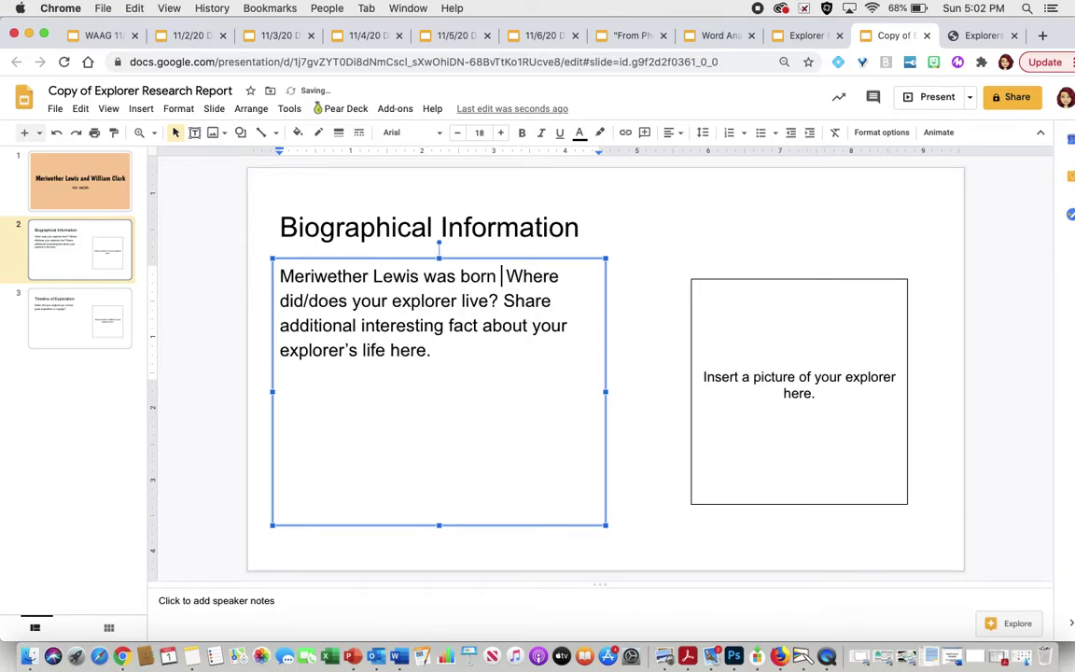
text(in)
key(BackSpace)
key(BackSpace)
text(on Au)
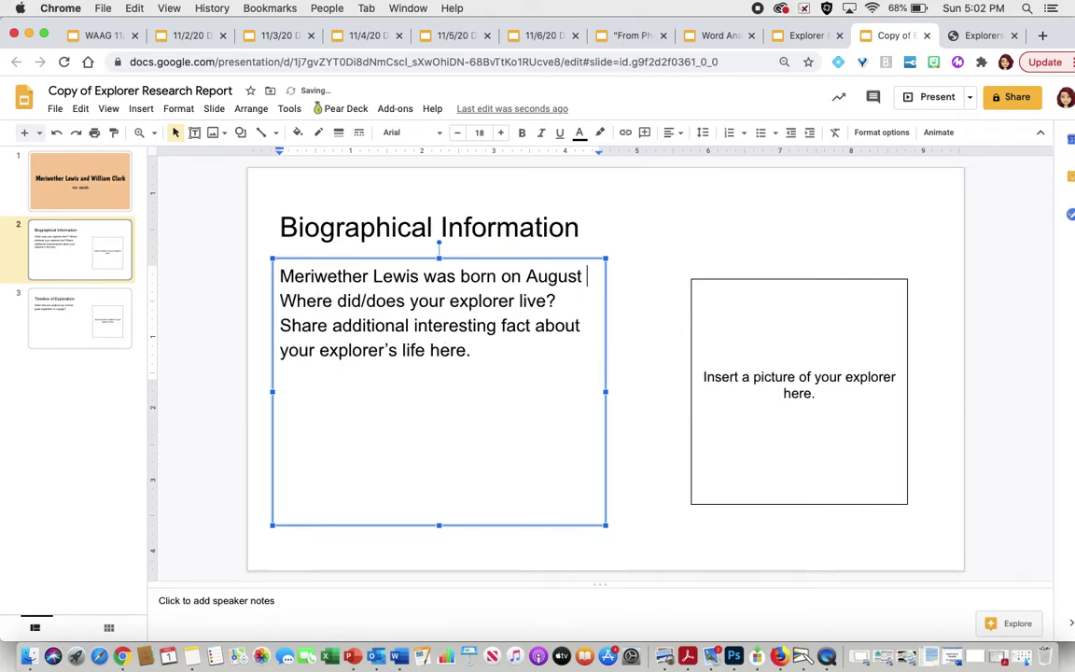
text(gust 18th, 1)
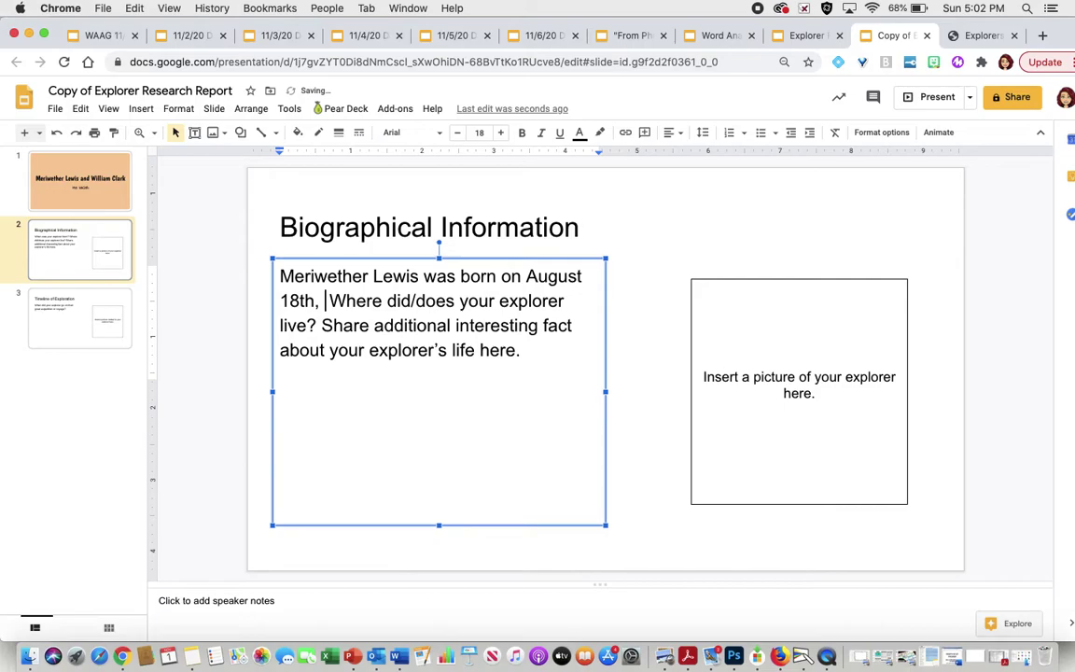
text(774)
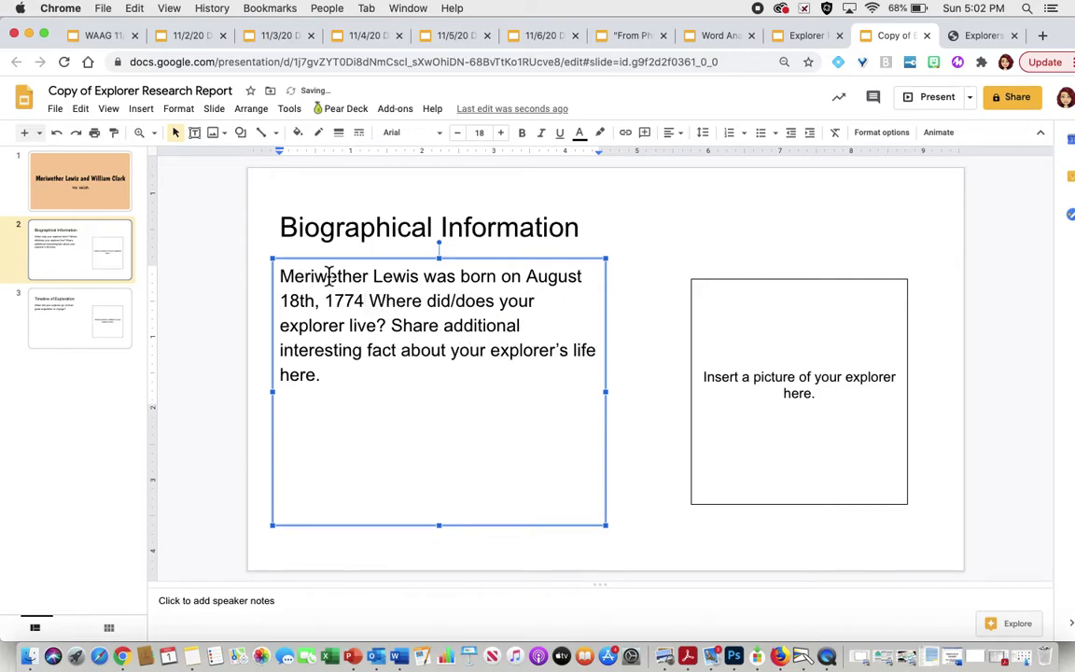
text(.)
Cross-check Lewis's birth date against the Ducksters page, ending back on Ducksters
click(971, 37)
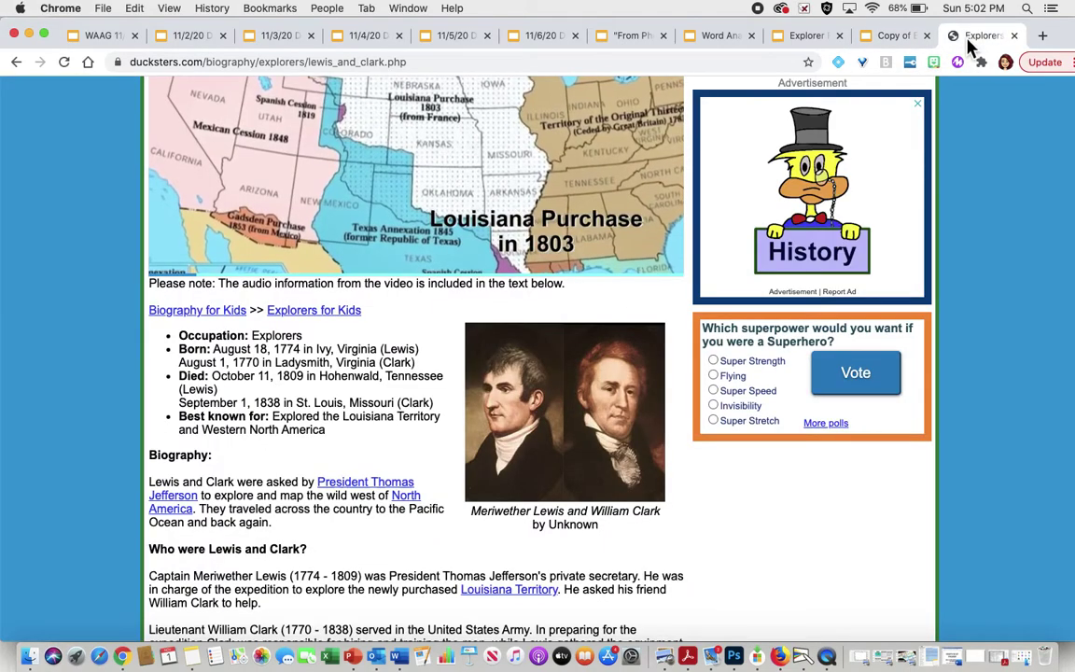
click(896, 39)
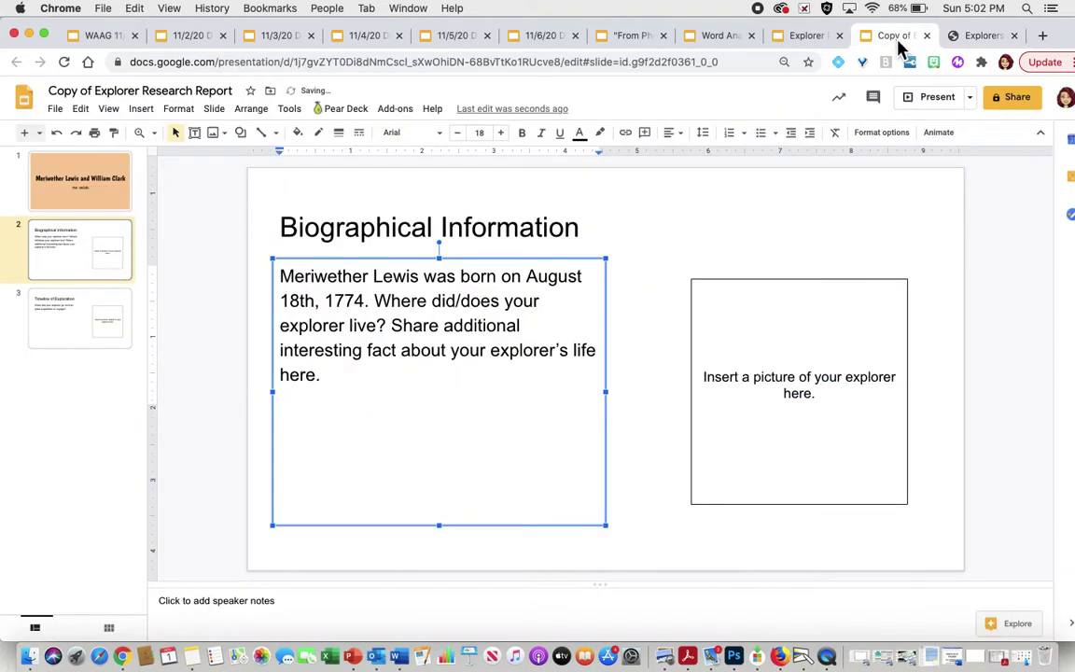
click(376, 311)
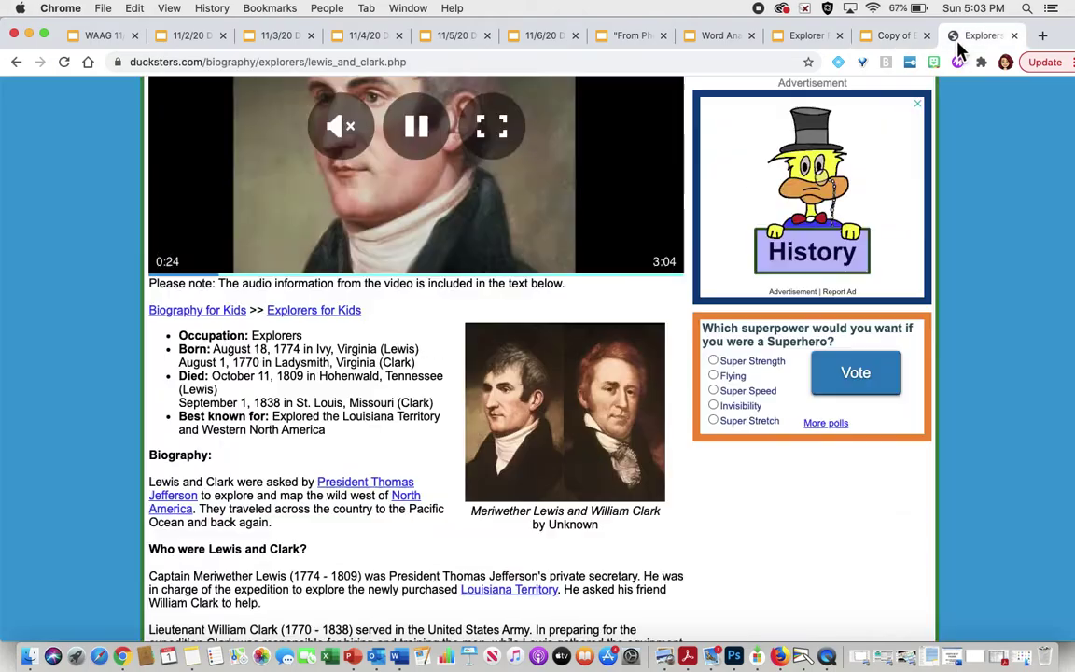
click(978, 36)
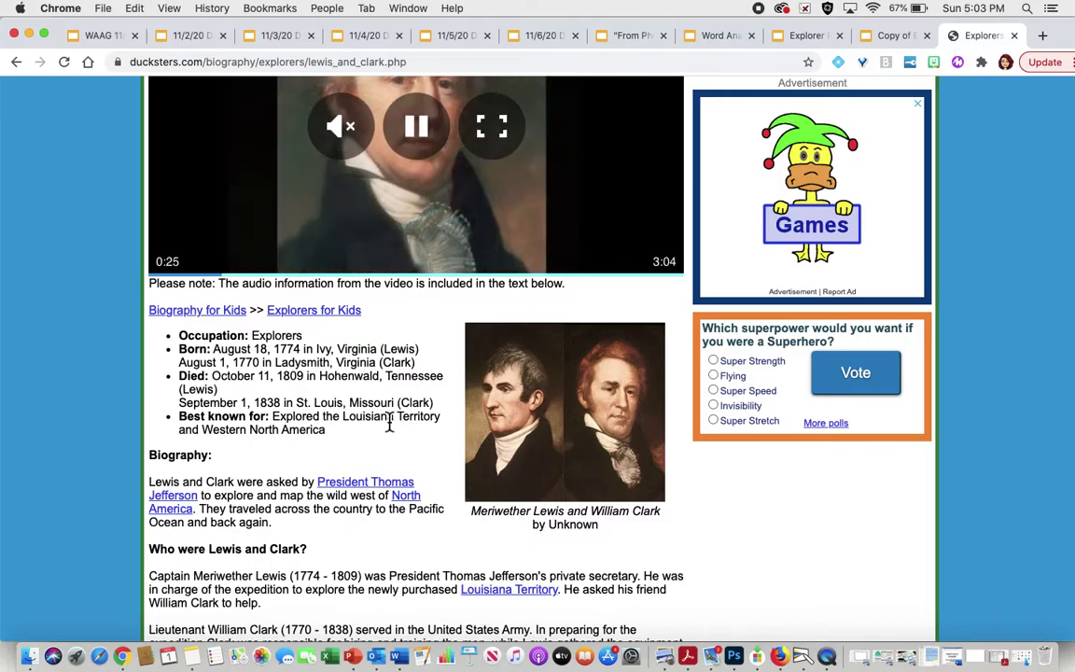
Read through the Ducksters Lewis and Clark article, then close it to return to the slides
scroll(391, 423, down, 3)
scroll(391, 422, down, 2)
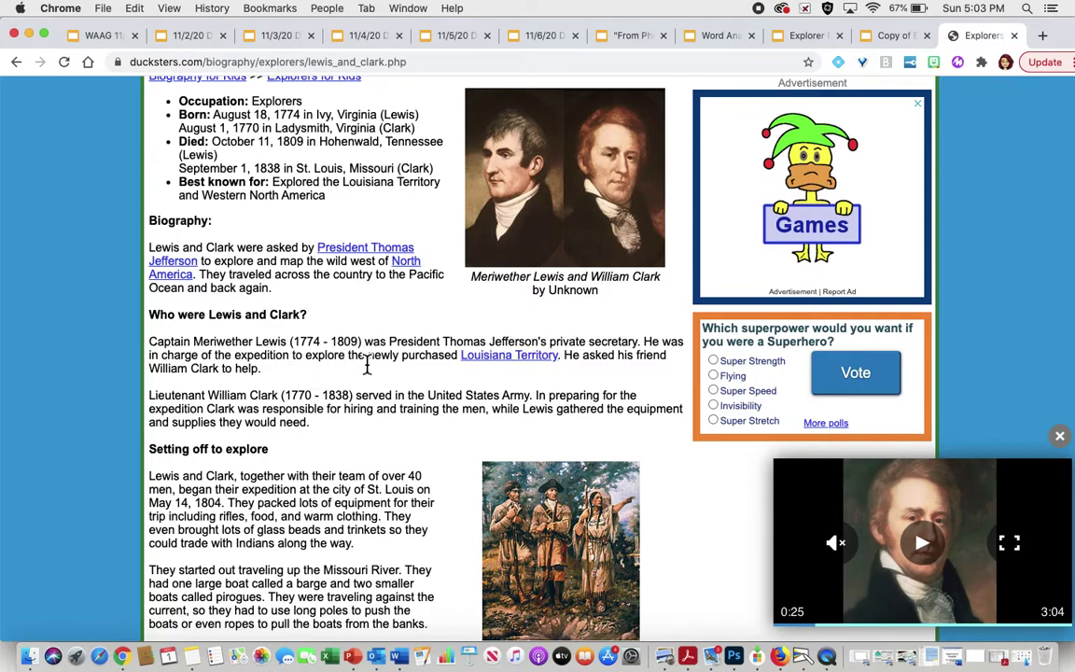
scroll(367, 365, down, 2)
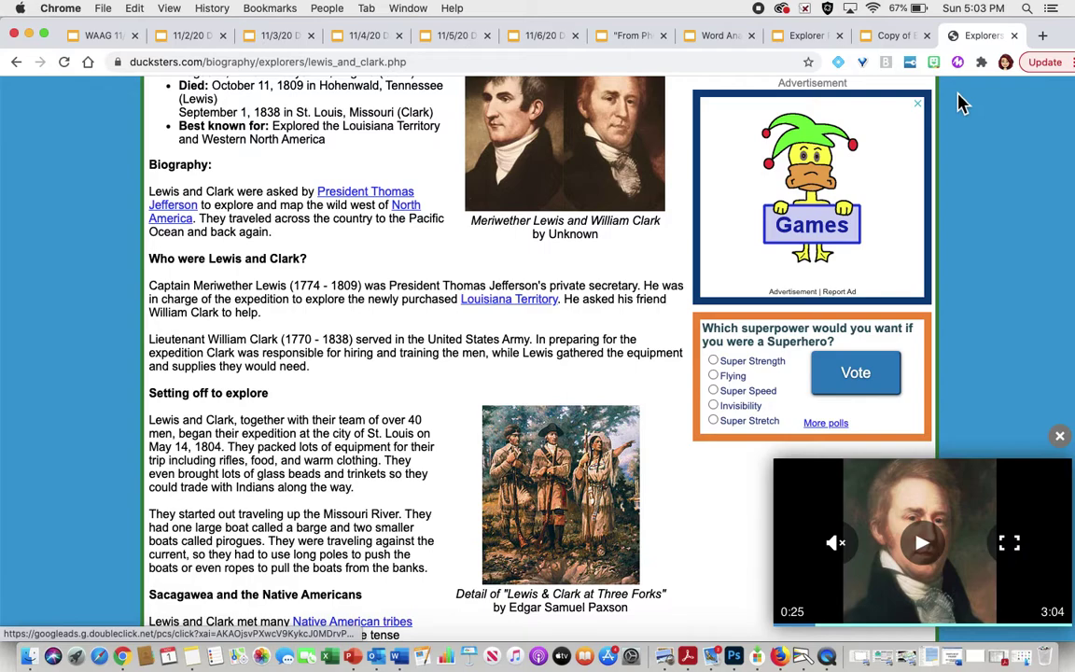
click(1013, 37)
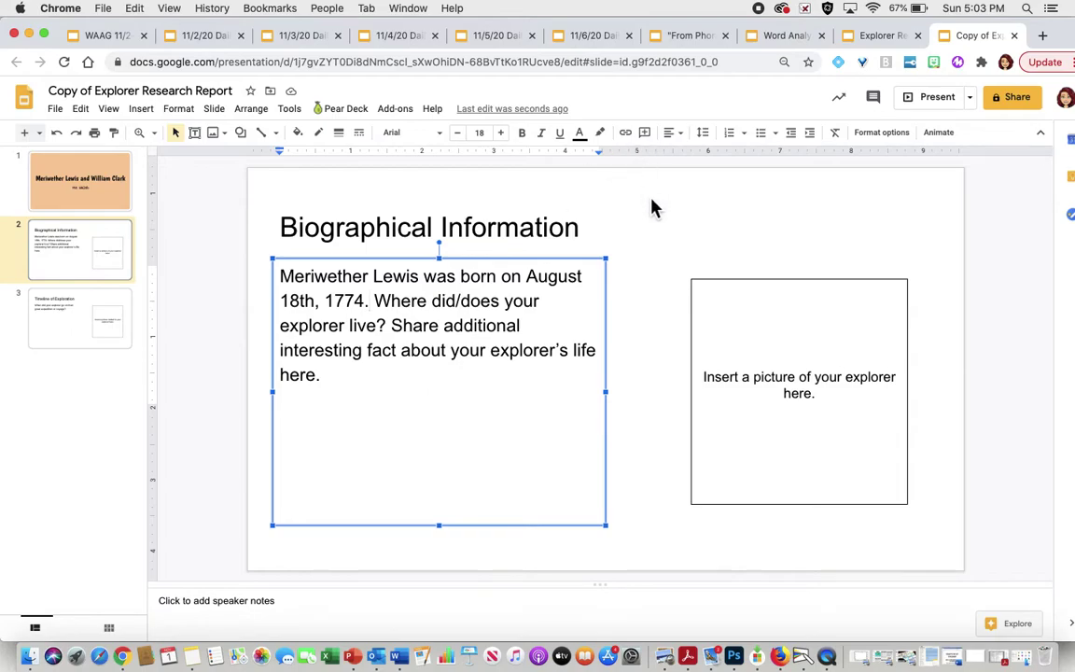
Undo the typed birth sentence so the body text opens with 'When was your explorer born?' again
click(658, 384)
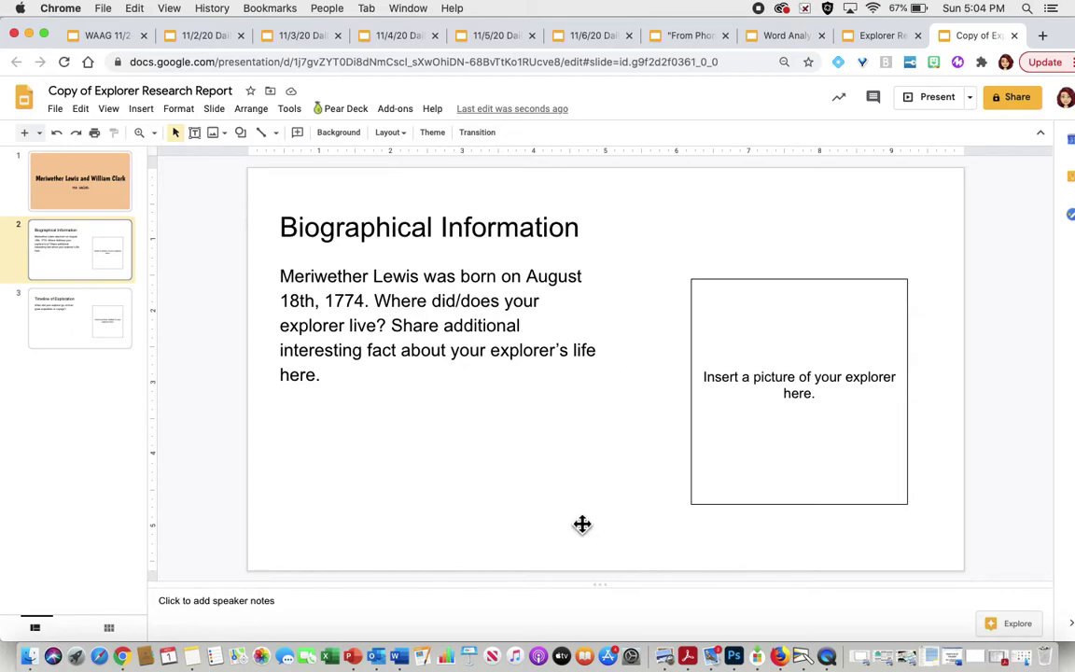
key(ctrl+z)
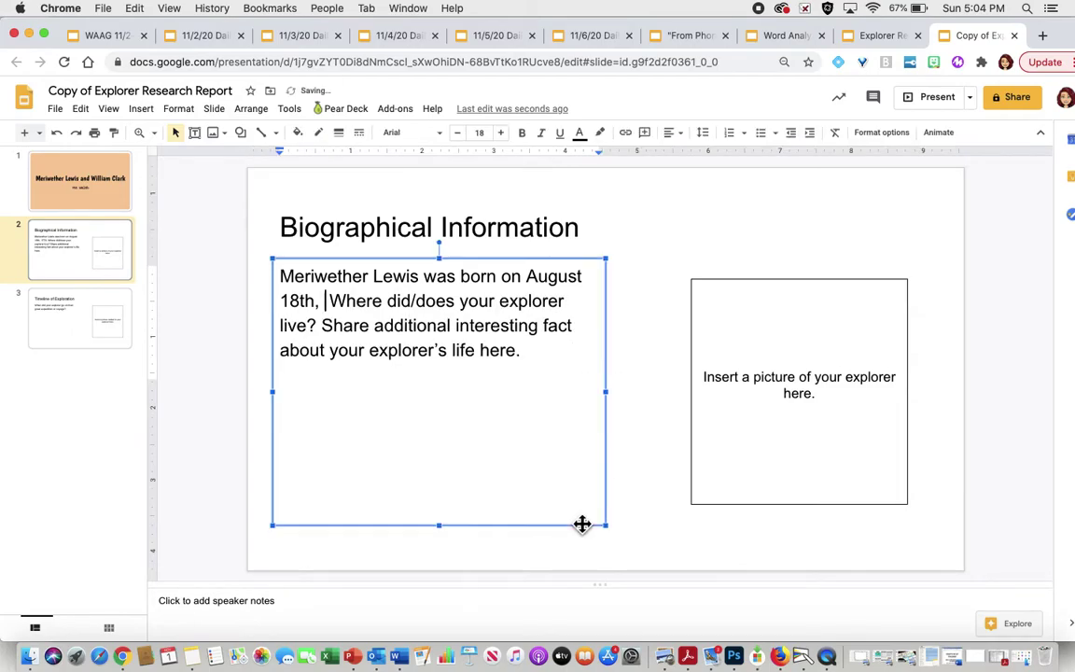
key(ctrl+z)
key(ctrl+z)
key(ctrl+z)
key(ctrl+z)
key(ctrl+z)
key(ctrl+z)
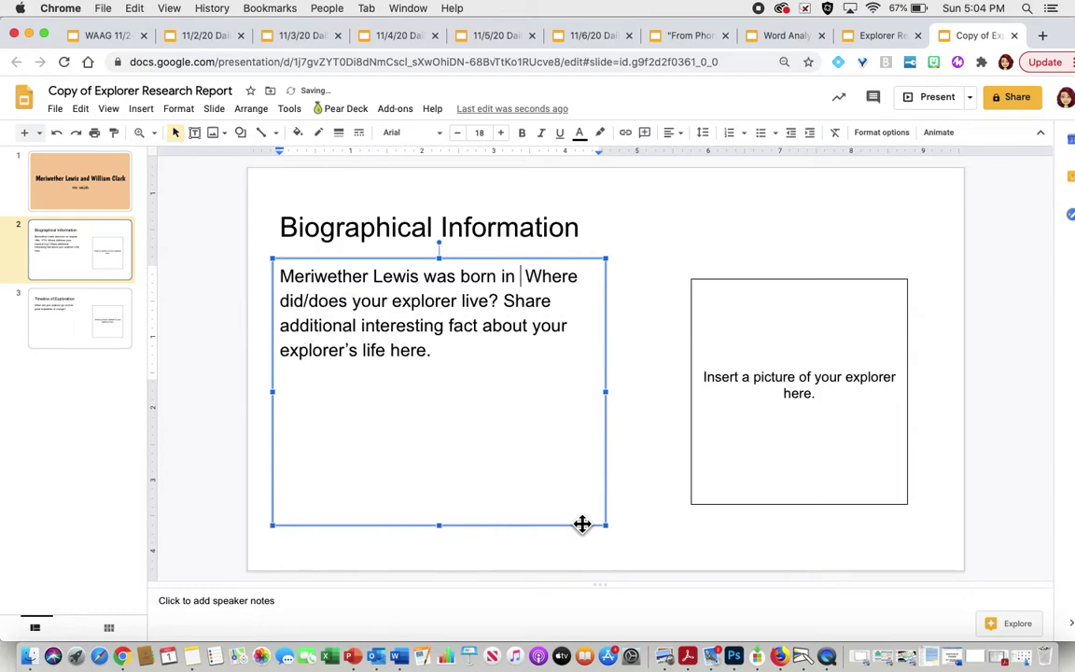
key(ctrl+z)
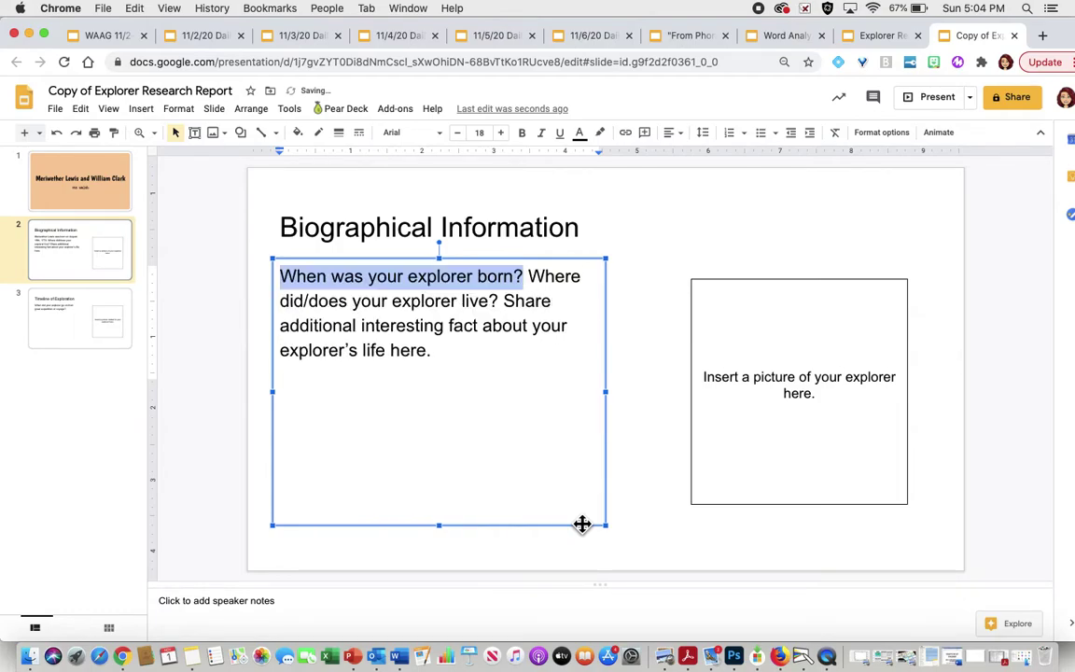
click(714, 252)
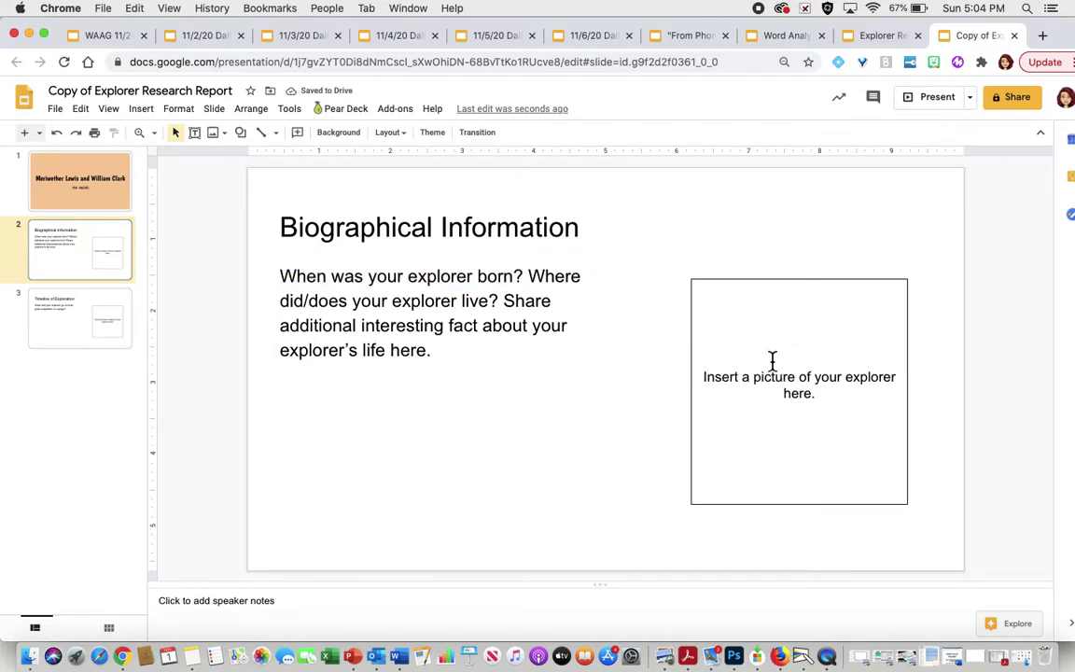
Insert the Lewis and Clark mosaic image found by web-searching 'lewis and clark explorers'
click(142, 110)
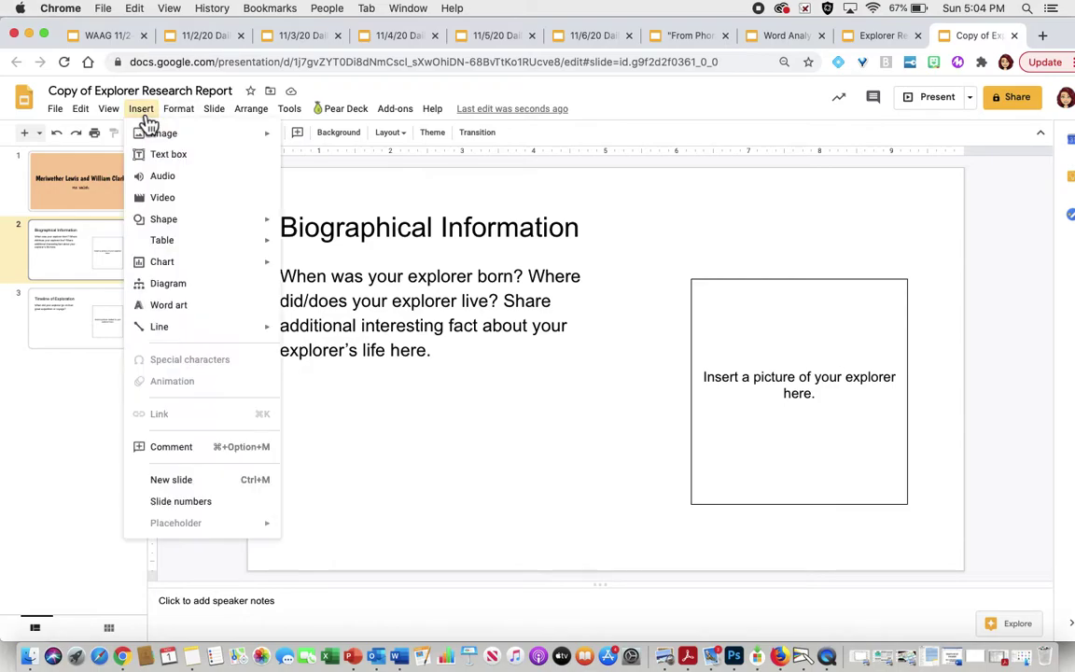
mouse_move(161, 140)
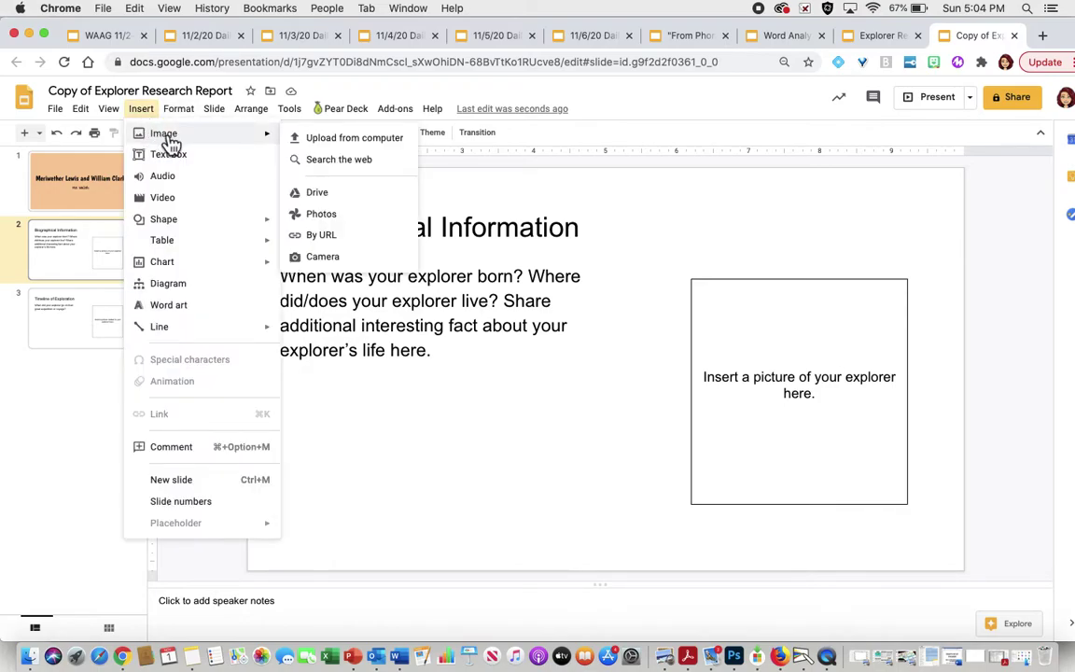
click(320, 164)
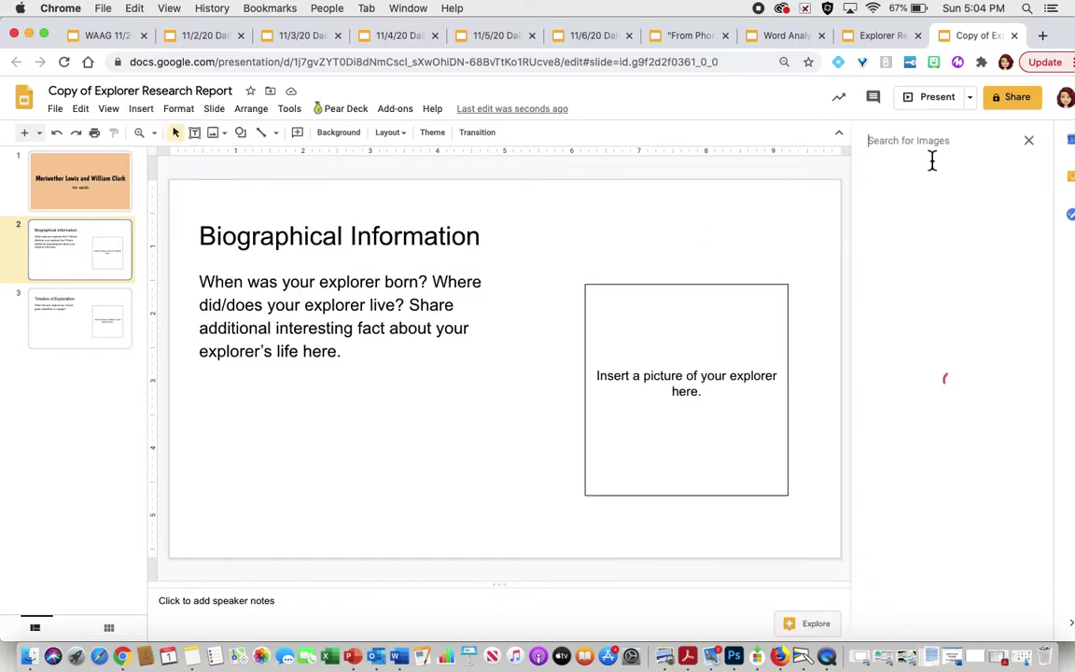
text(lew)
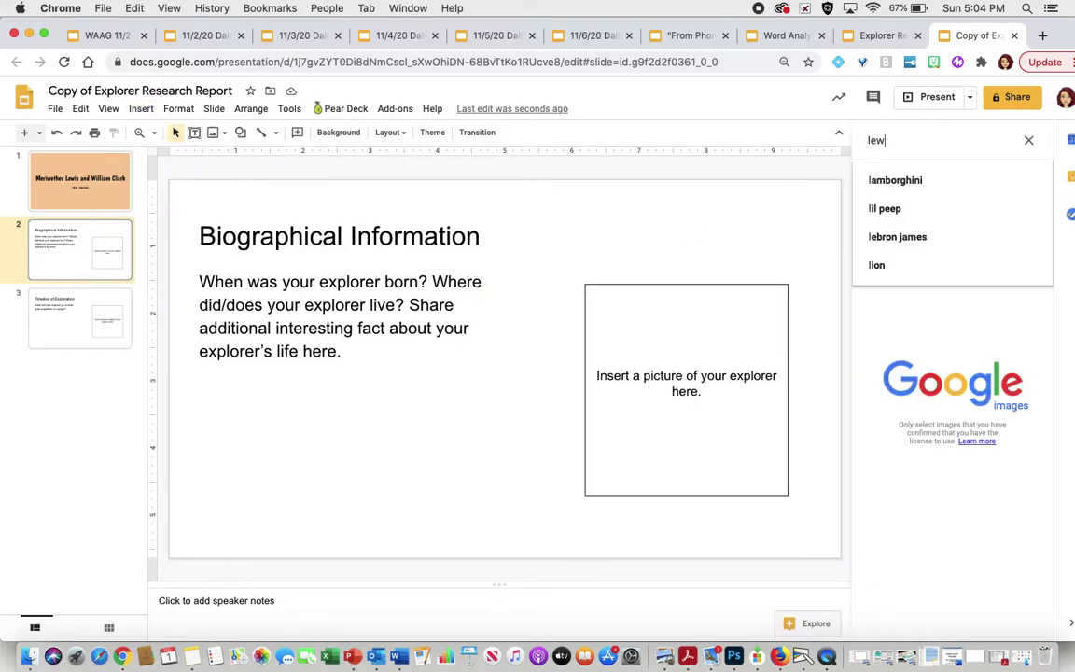
text(is and clark)
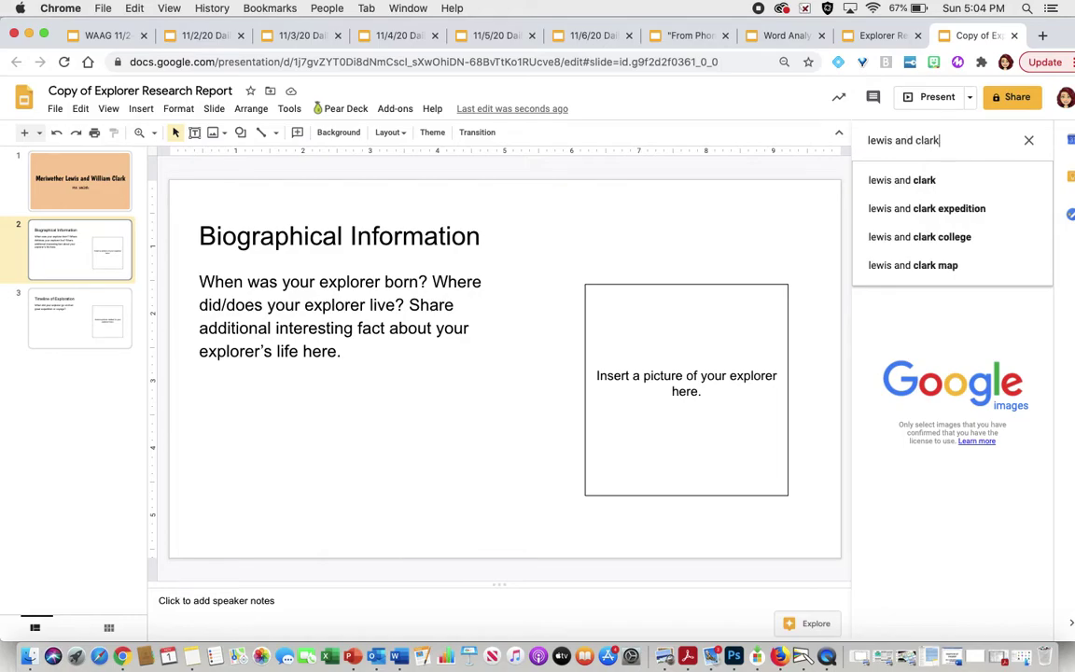
text( explo)
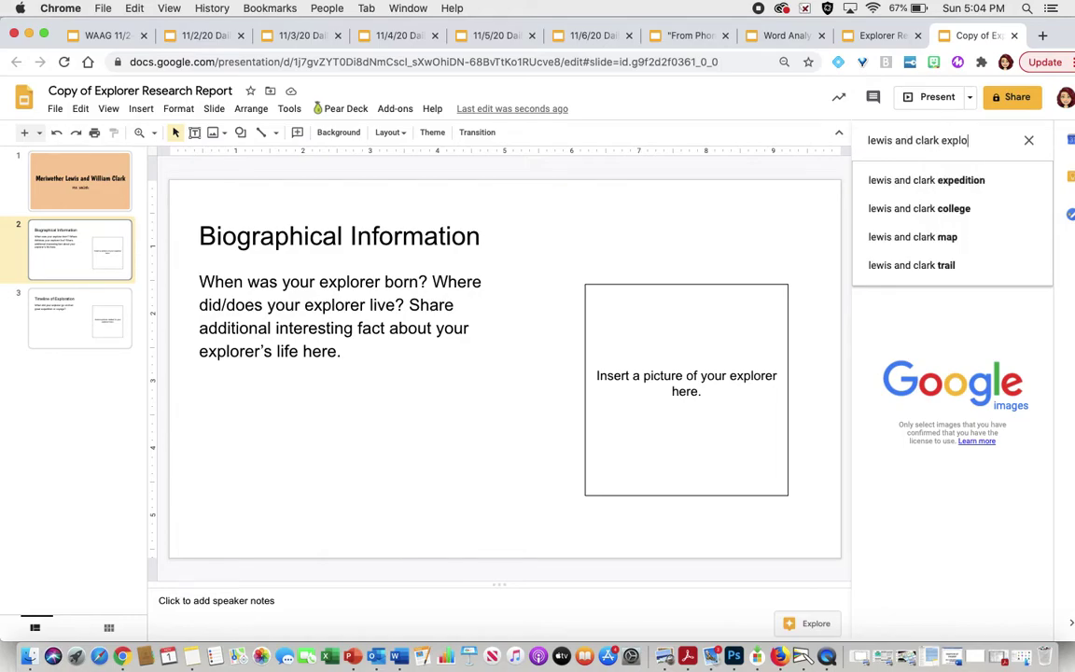
text(rers)
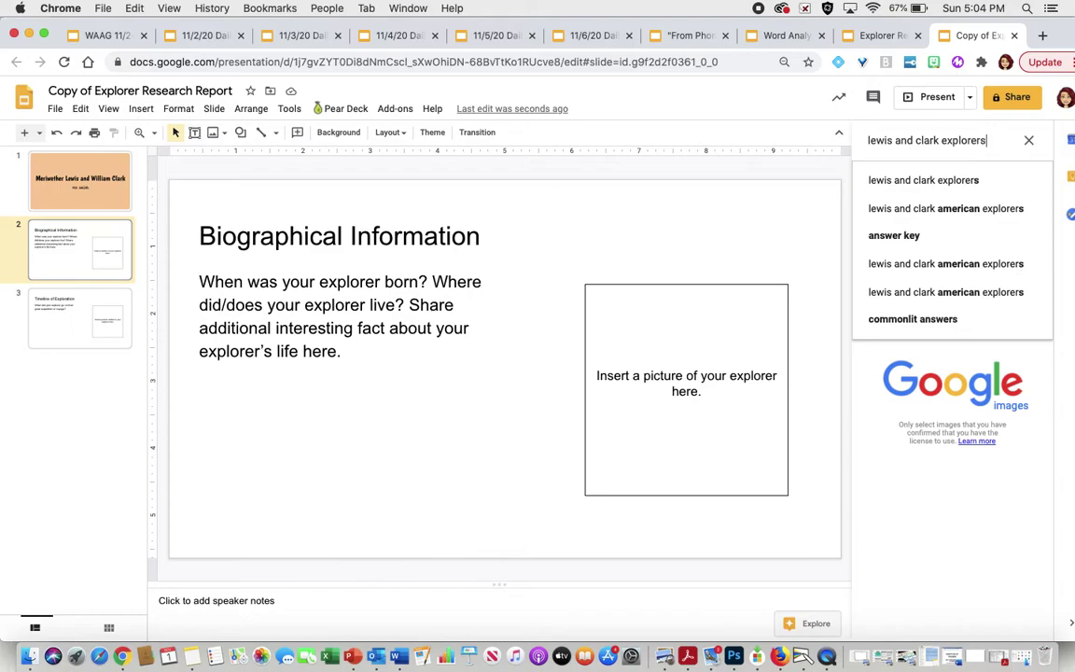
key(Return)
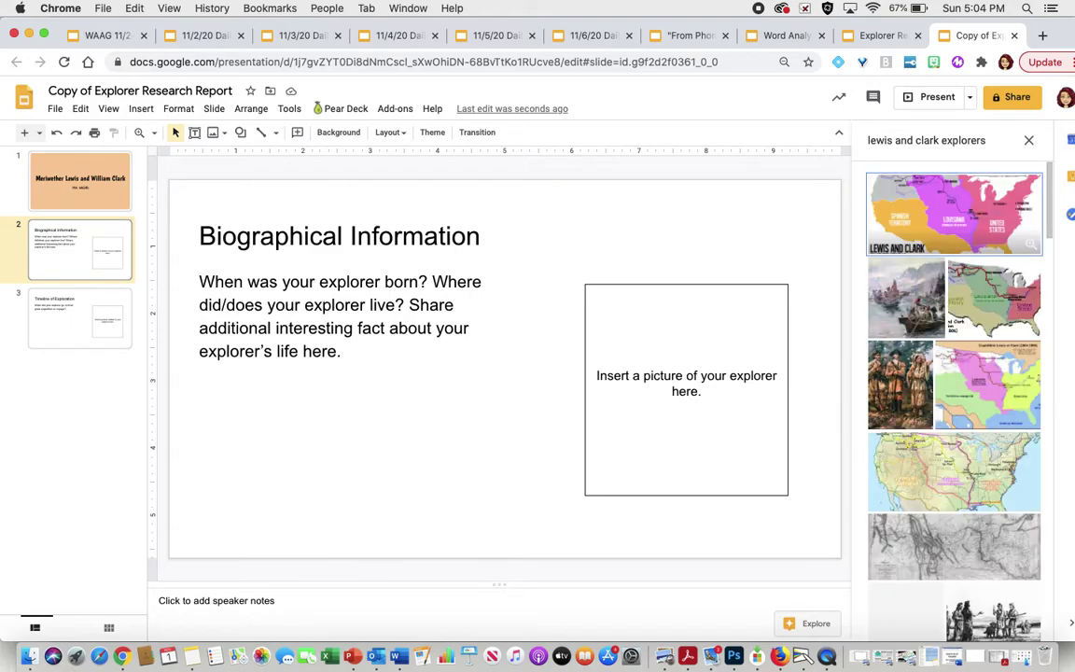
scroll(919, 392, down, 10)
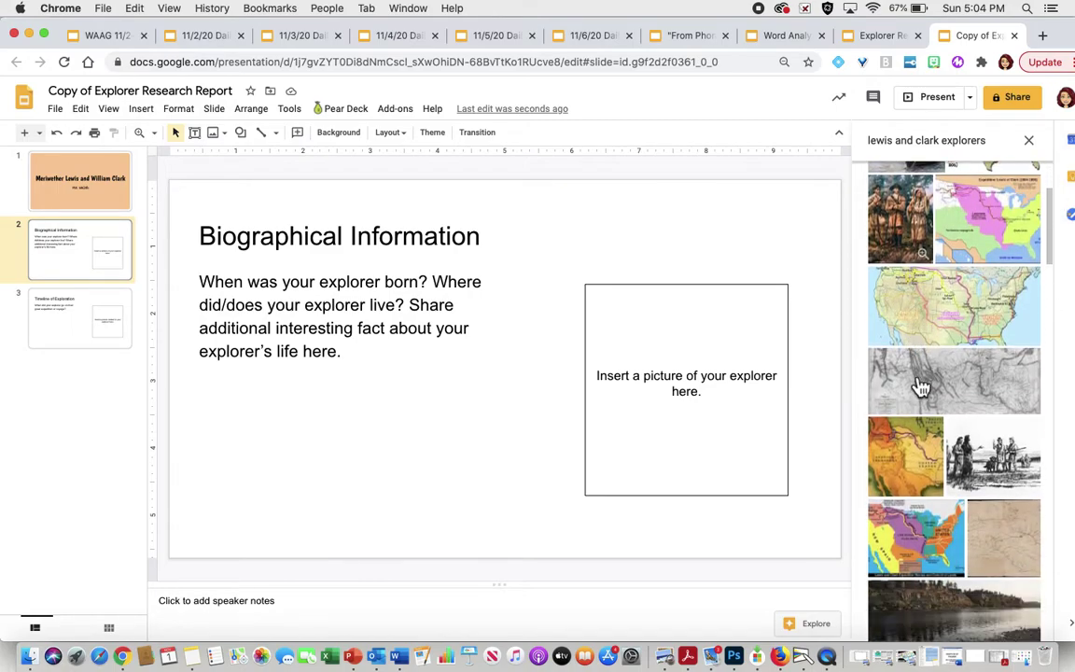
scroll(919, 385, down, 4)
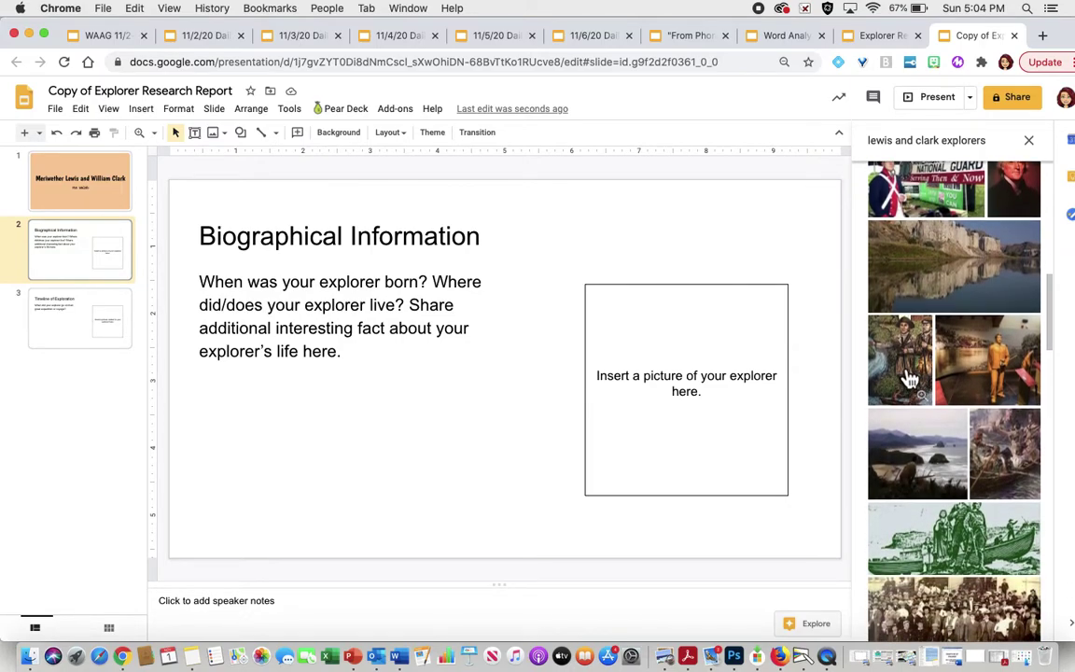
click(910, 378)
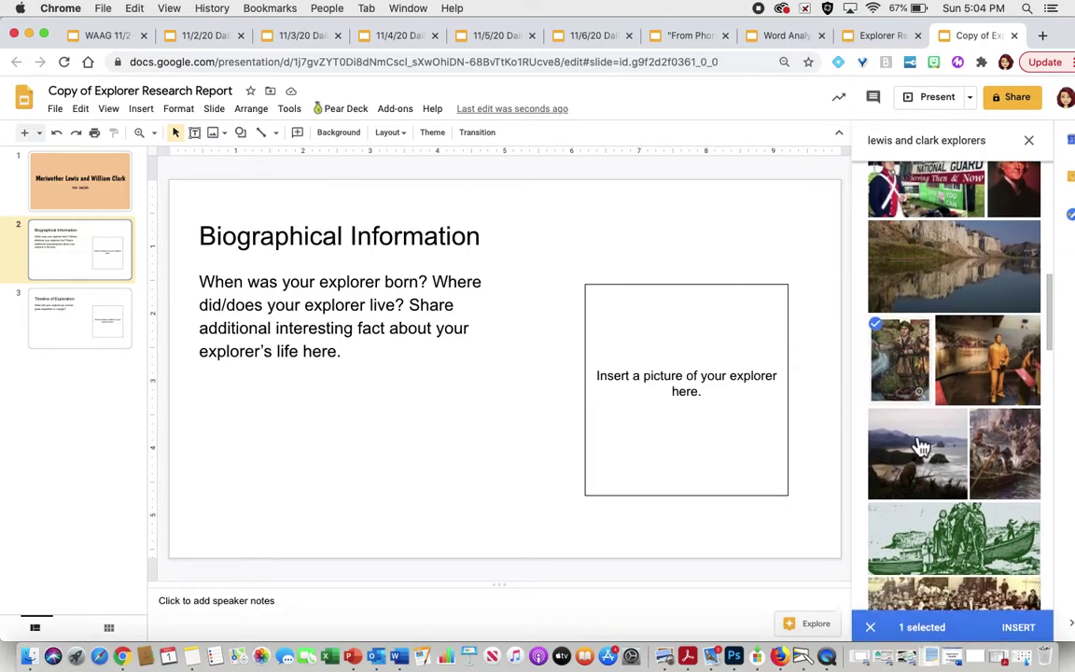
click(1019, 623)
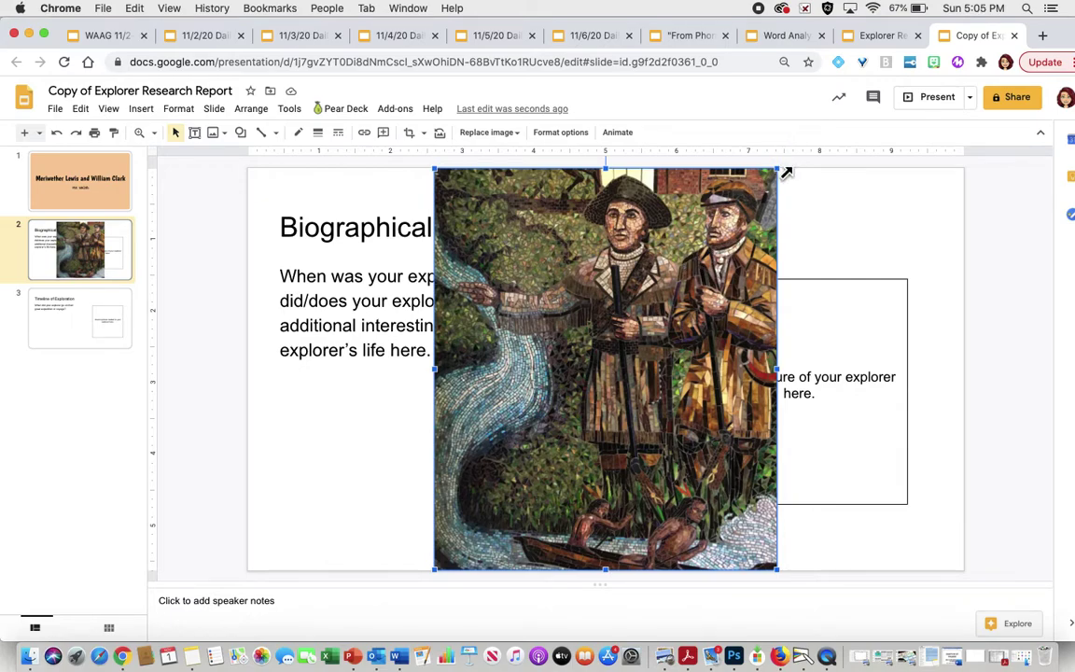
Resize and move the mosaic image, then delete it from the slide
drag(782, 171, 627, 346)
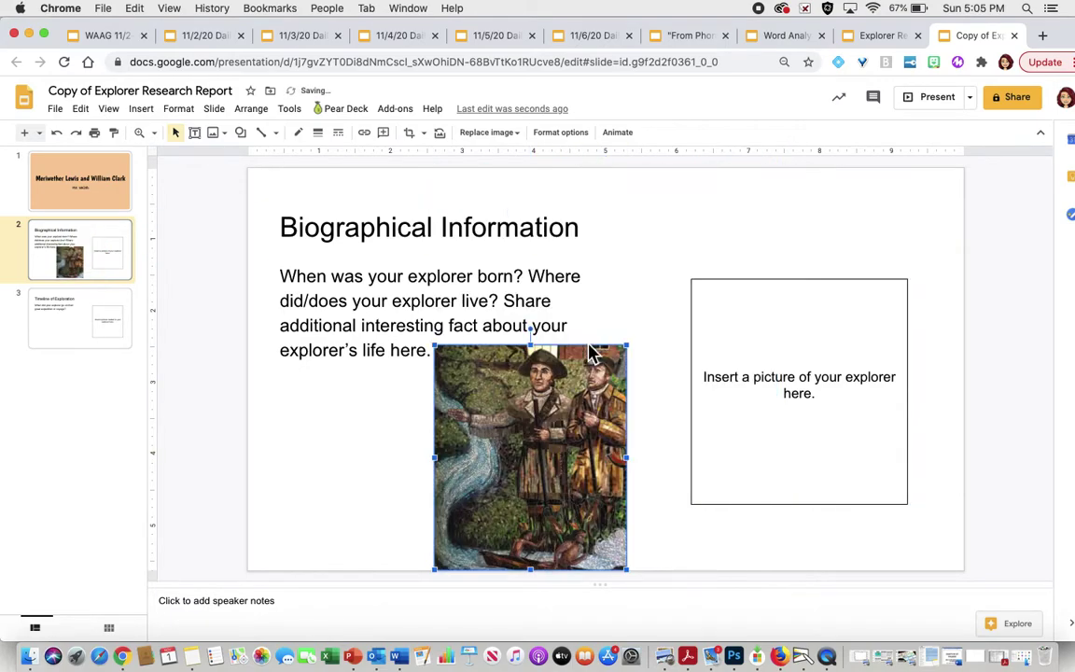
drag(571, 451, 854, 430)
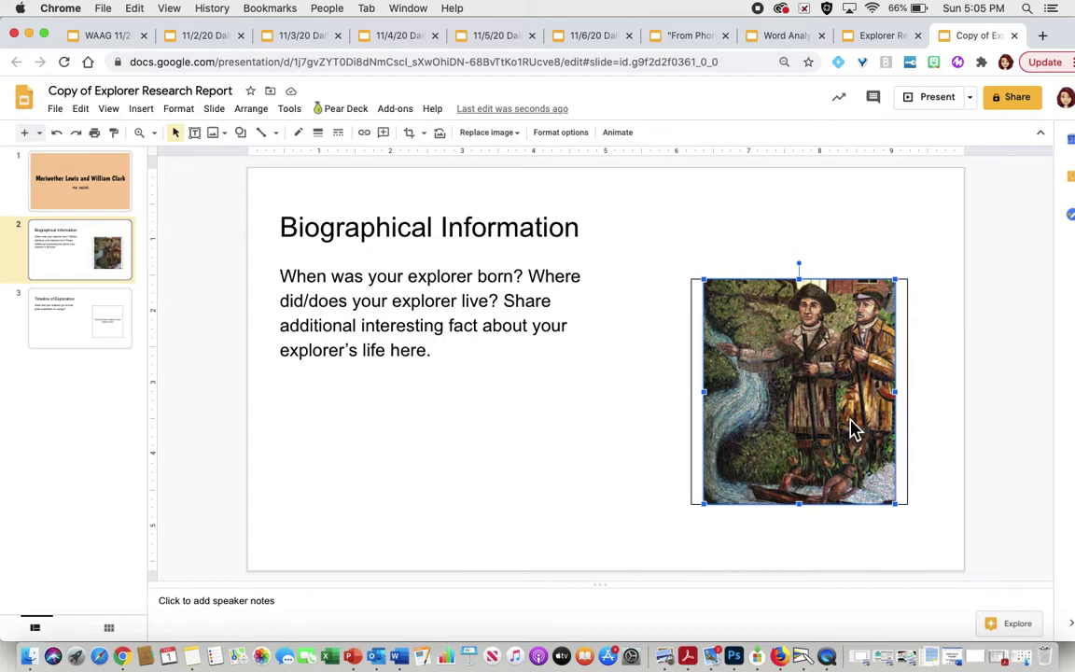
key(BackSpace)
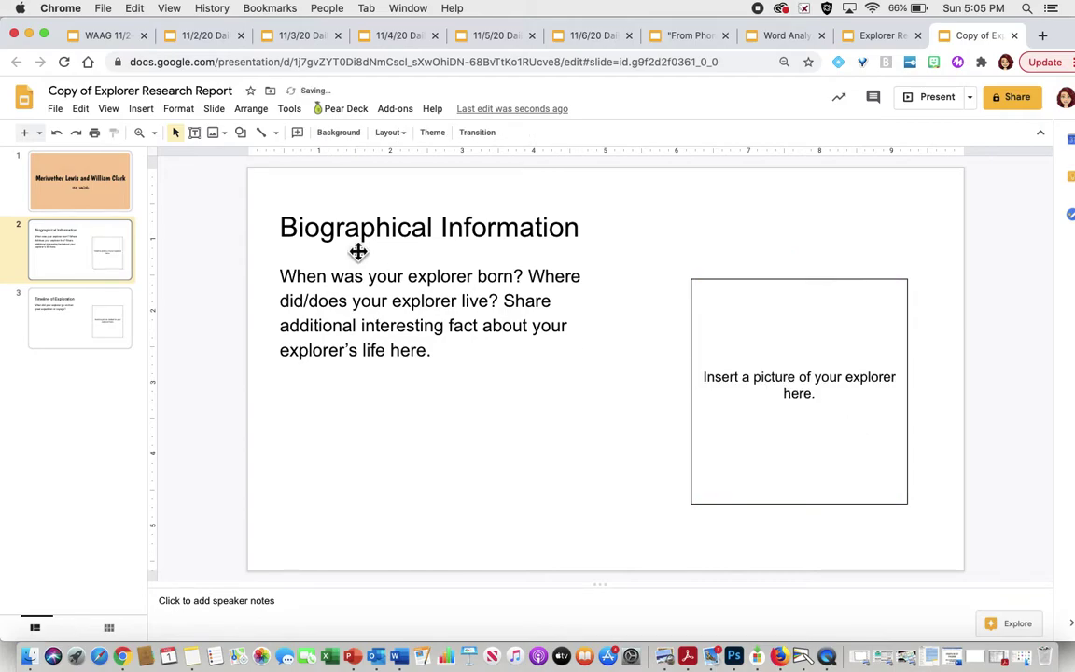
click(141, 108)
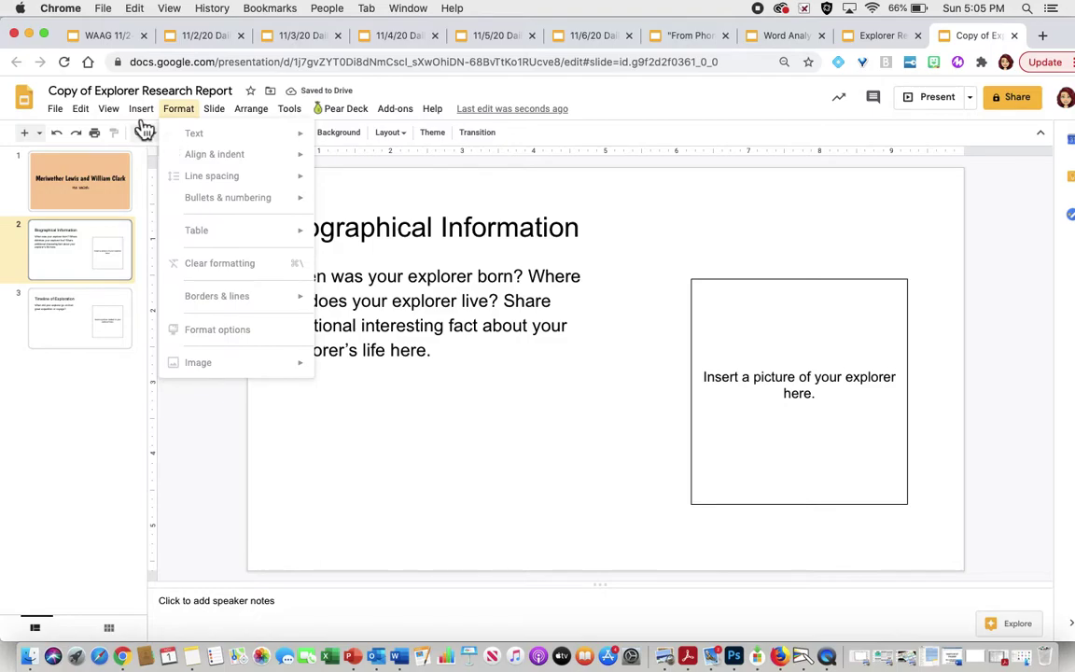
Run a web image search for 'lewis and clark'
mouse_move(142, 114)
mouse_move(168, 139)
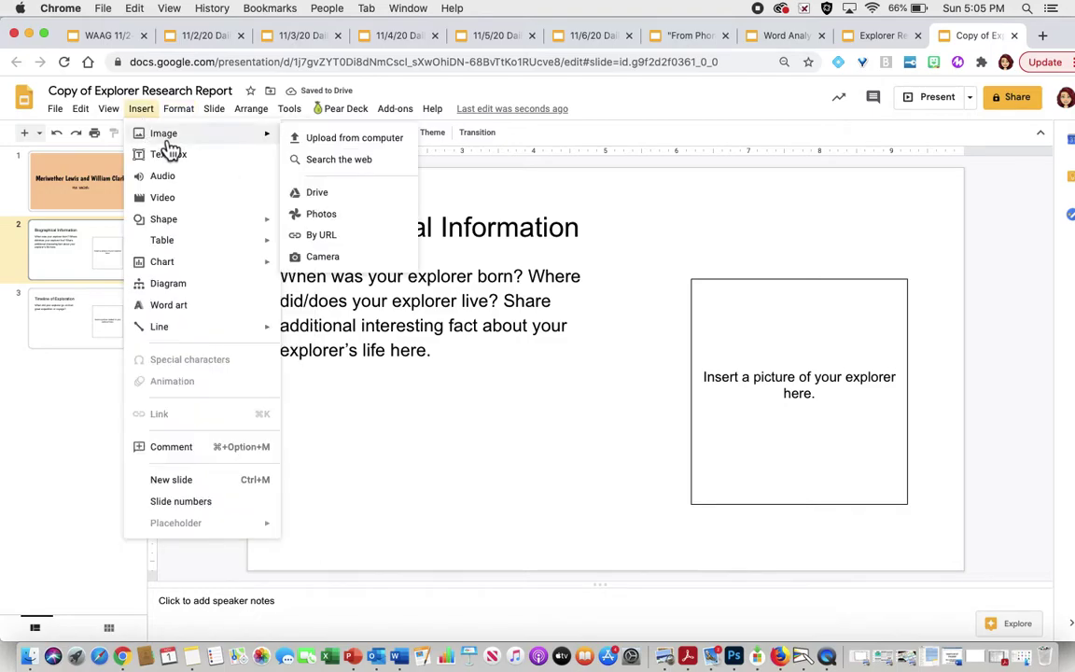
click(327, 165)
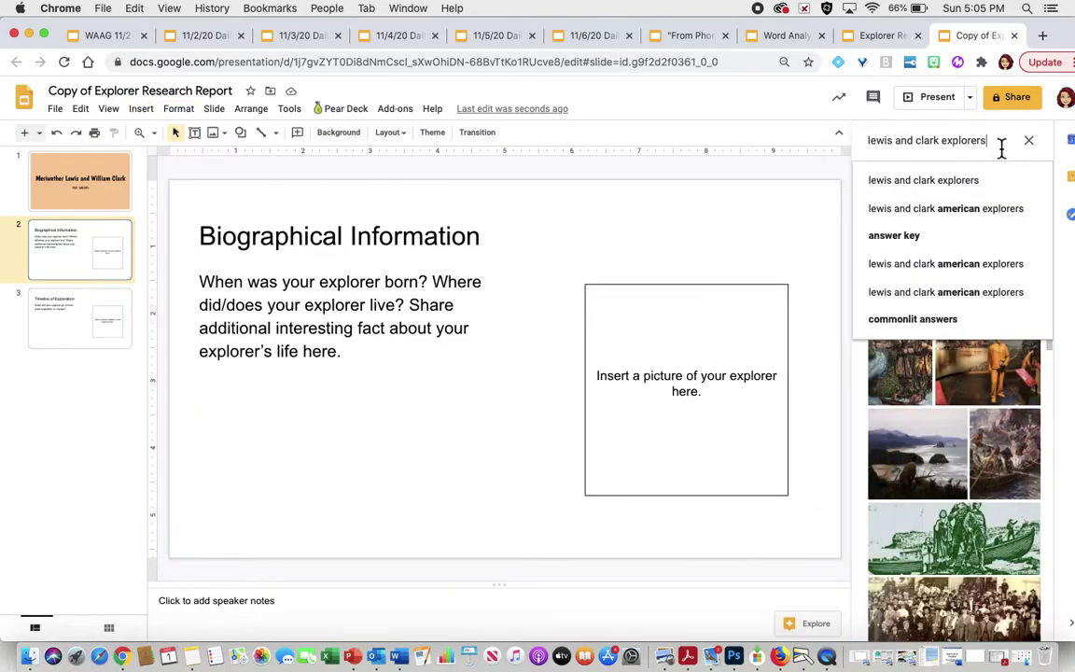
drag(1002, 150, 931, 150)
key(BackSpace)
key(Return)
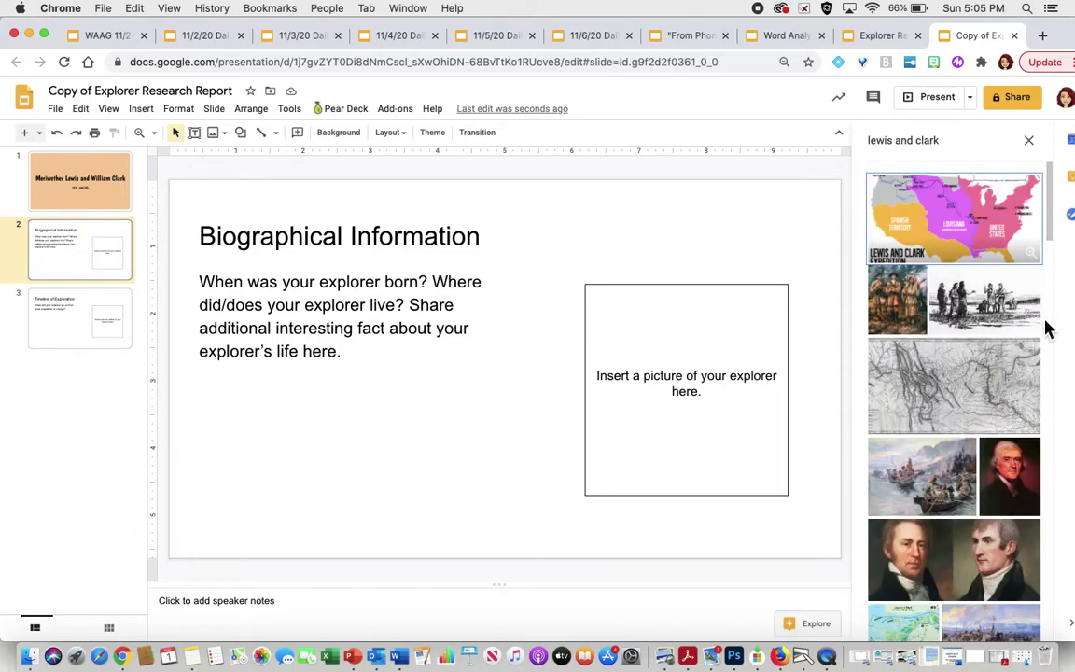
Insert the side-by-side double portrait of Lewis and Clark from the results
scroll(980, 354, down, 5)
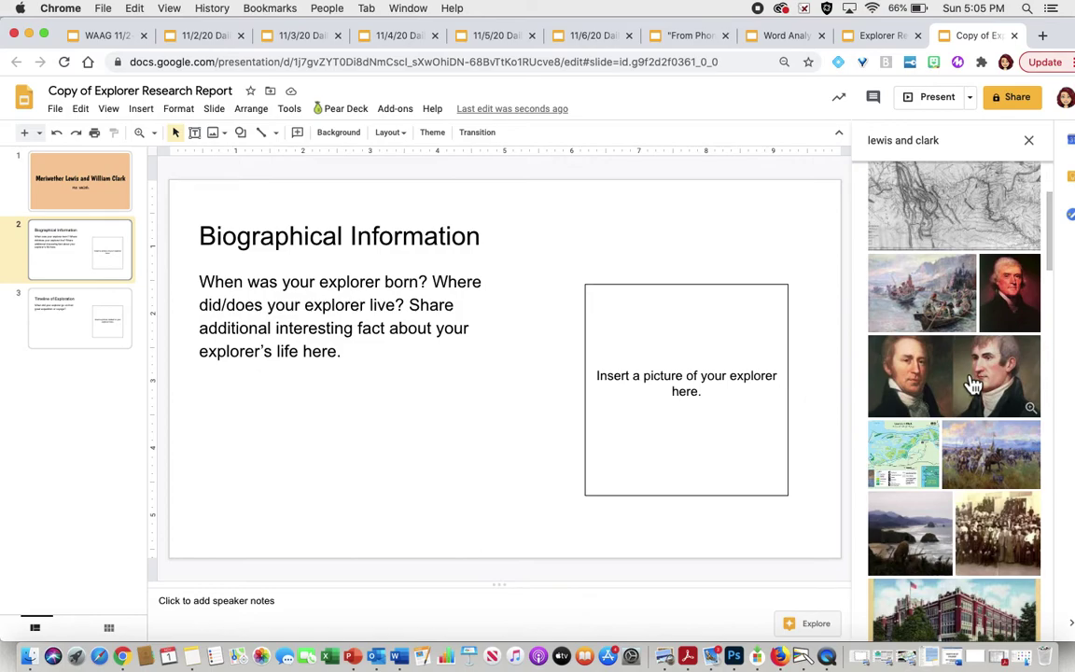
scroll(973, 383, down, 10)
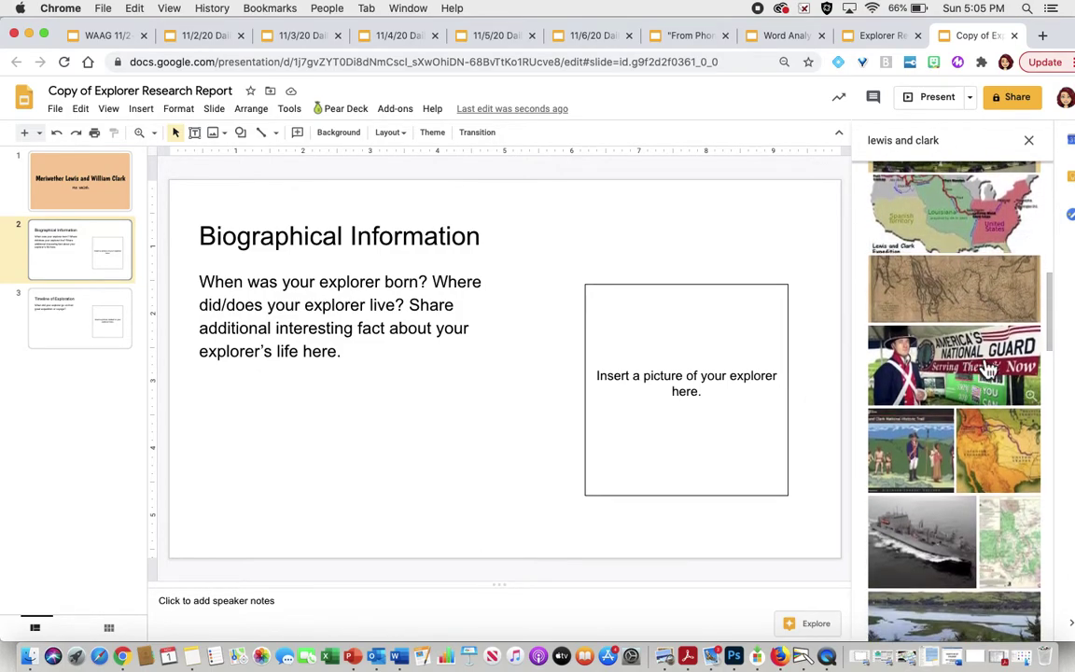
scroll(988, 371, down, 10)
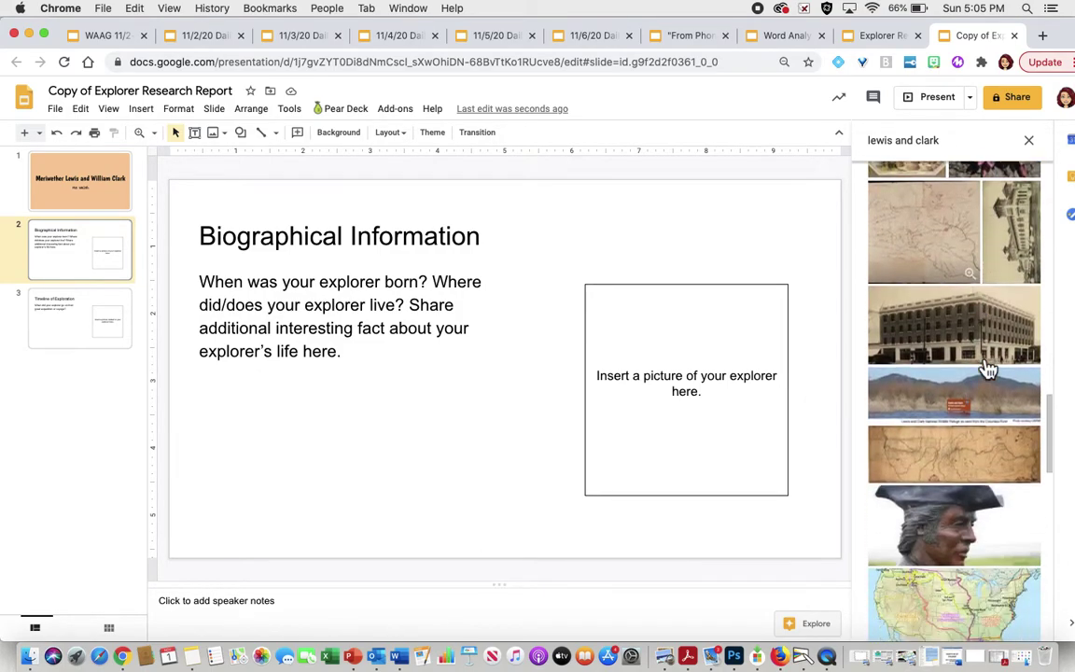
scroll(987, 369, up, 3)
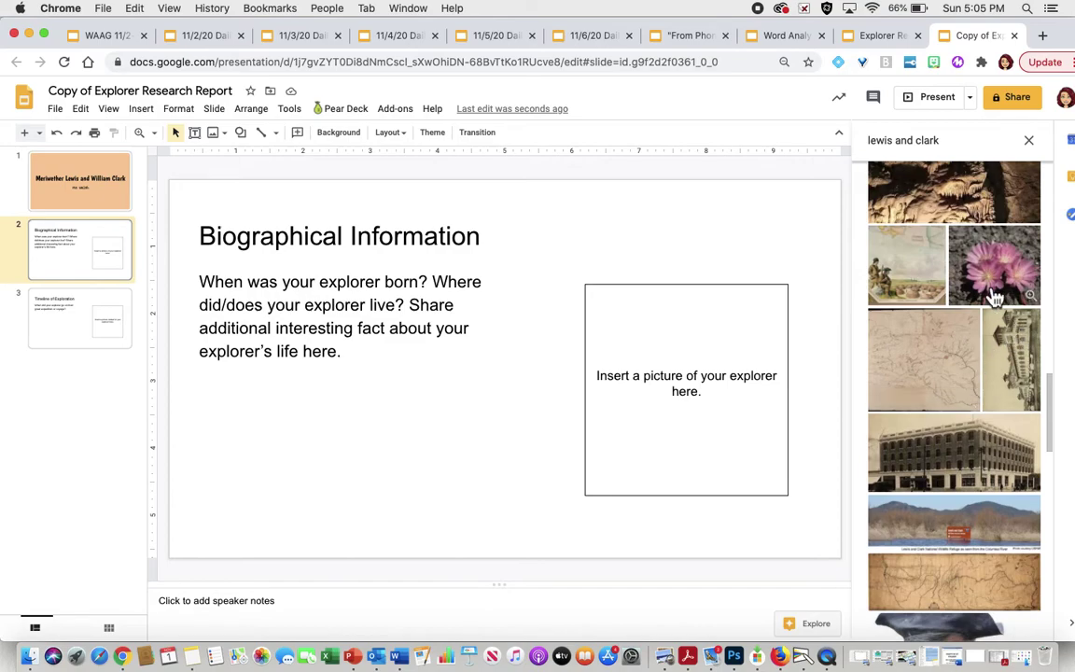
scroll(989, 296, down, 10)
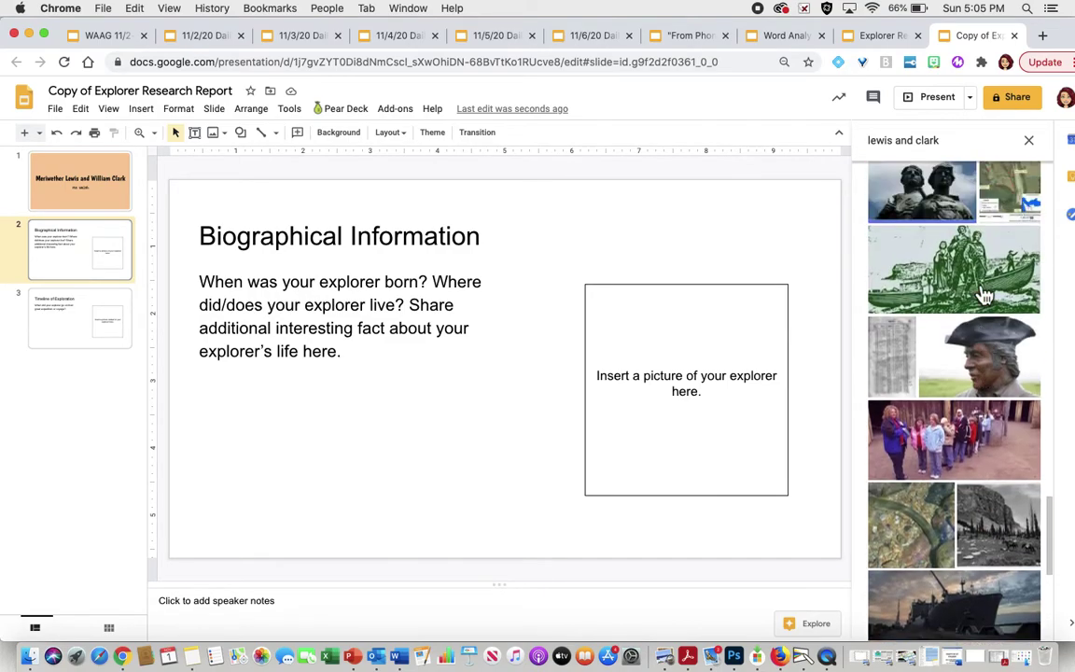
scroll(985, 296, up, 15)
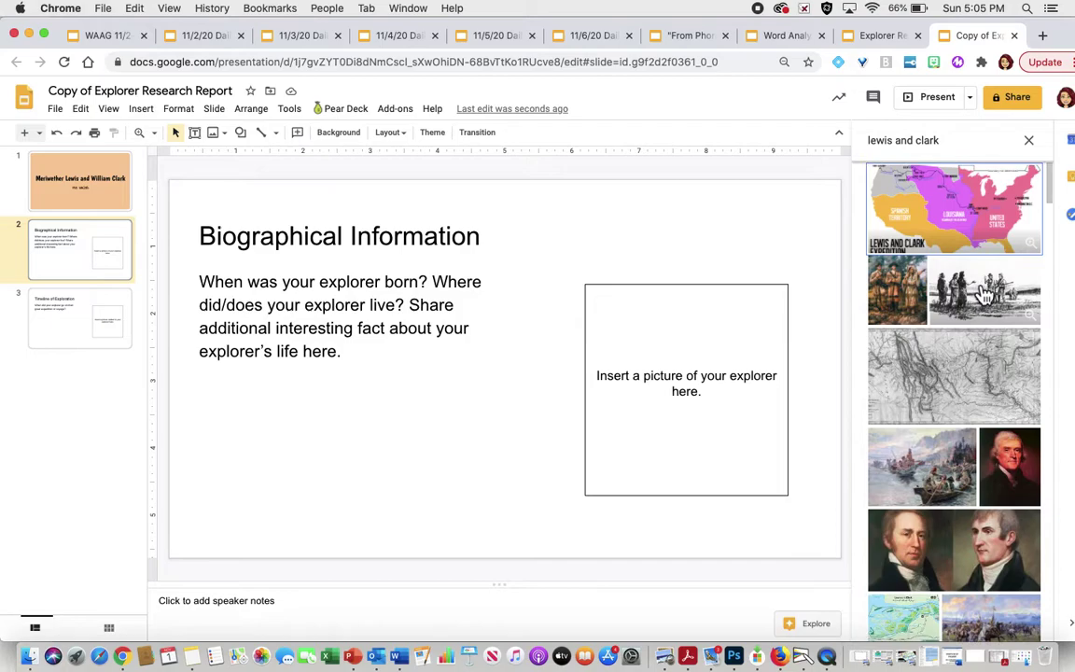
scroll(985, 308, down, 1)
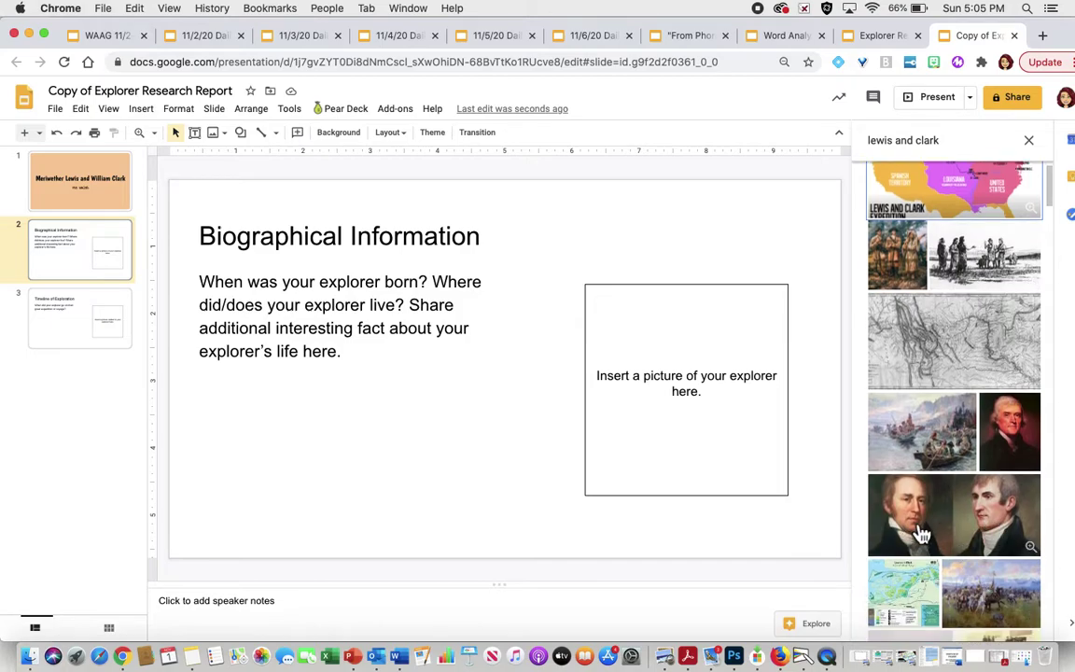
click(960, 523)
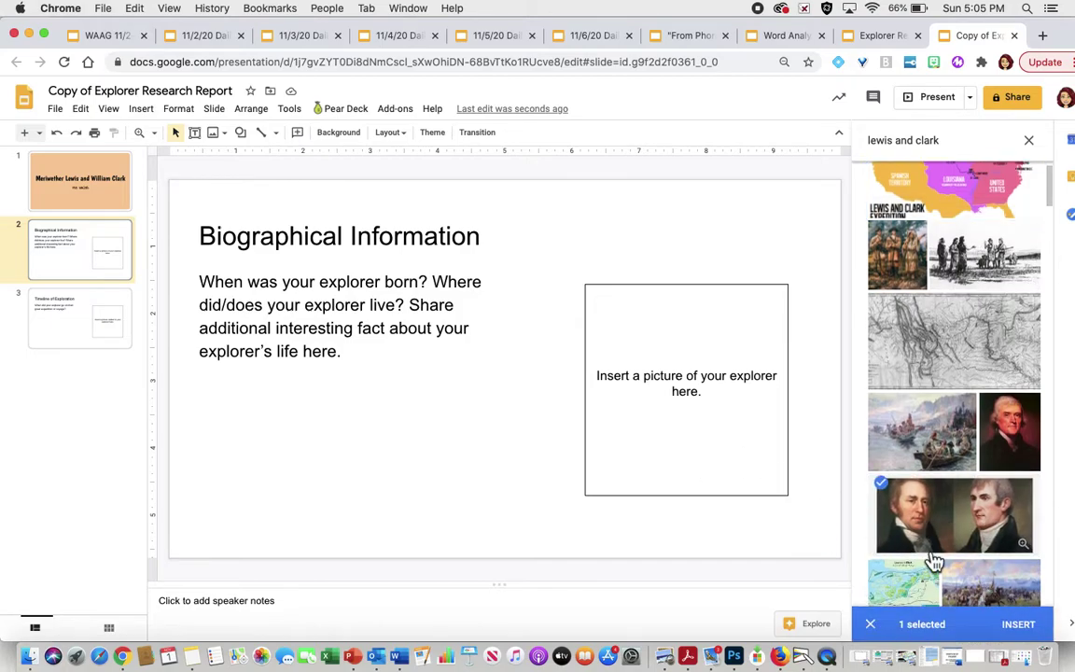
click(1026, 635)
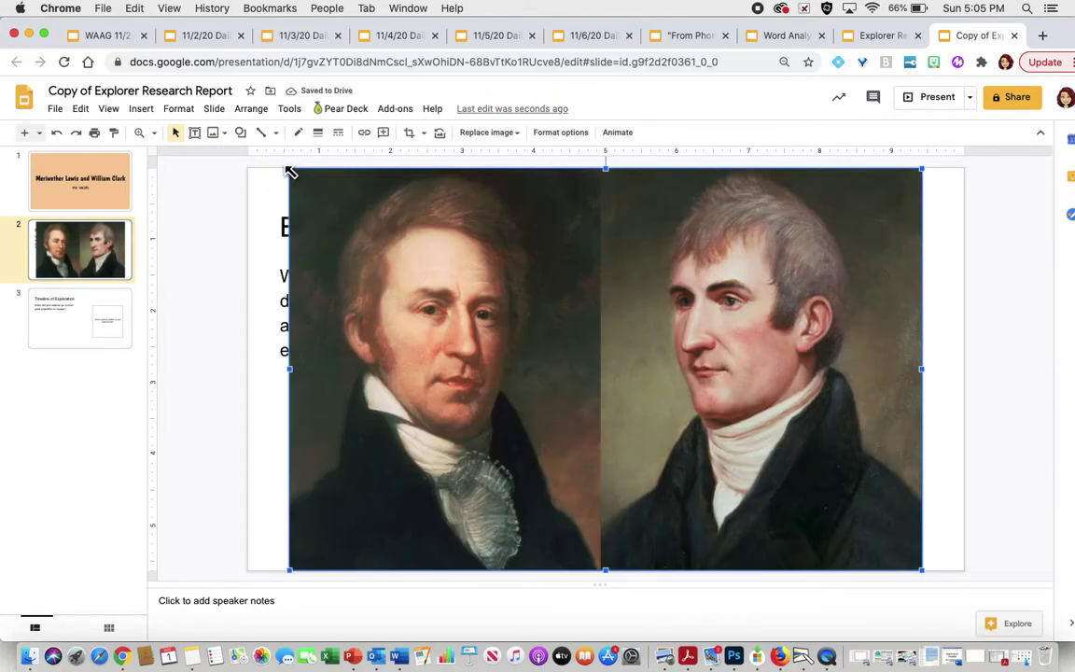
Shrink the double portrait and place it on the slide's right half over the picture placeholder
drag(289, 171, 660, 372)
drag(686, 464, 725, 357)
drag(763, 424, 748, 450)
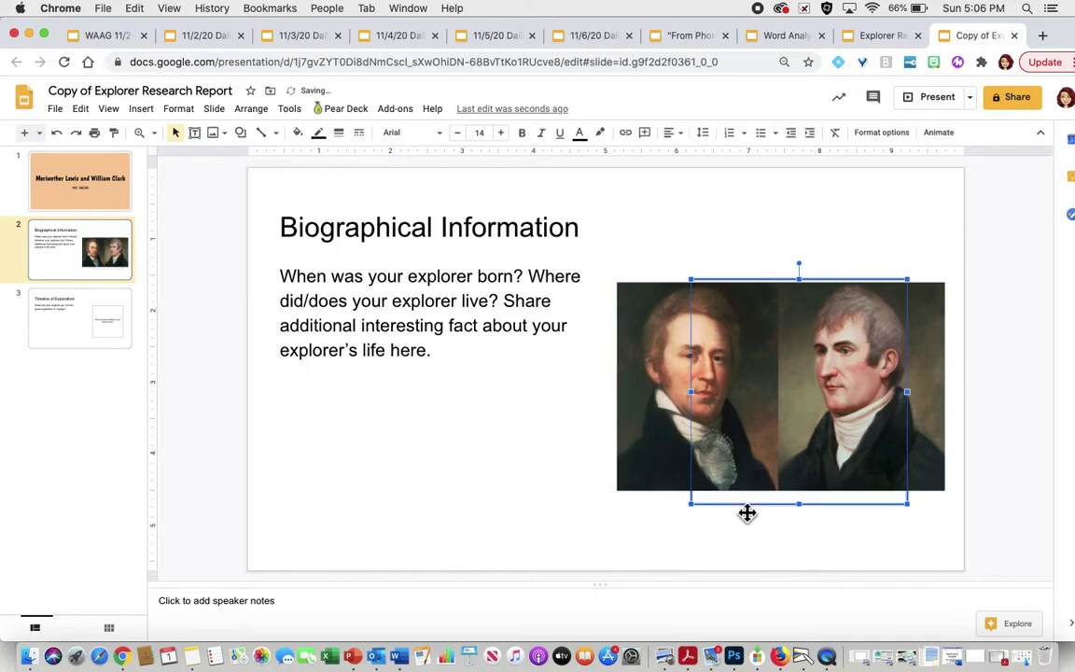
click(746, 513)
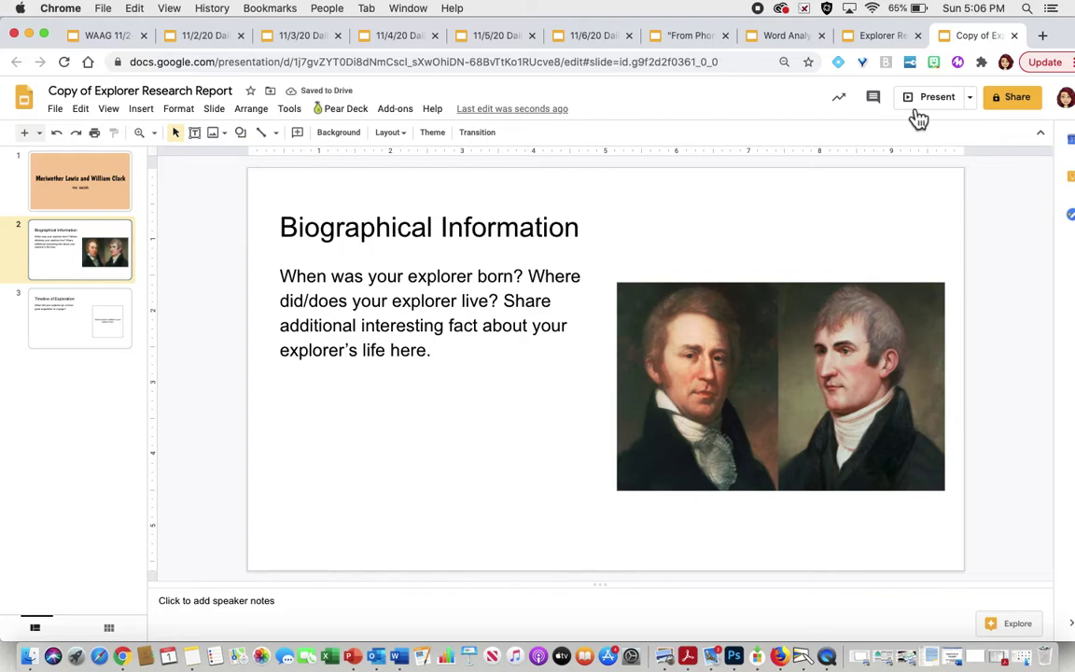
Set the Biographical Information slide background to light blue
click(340, 133)
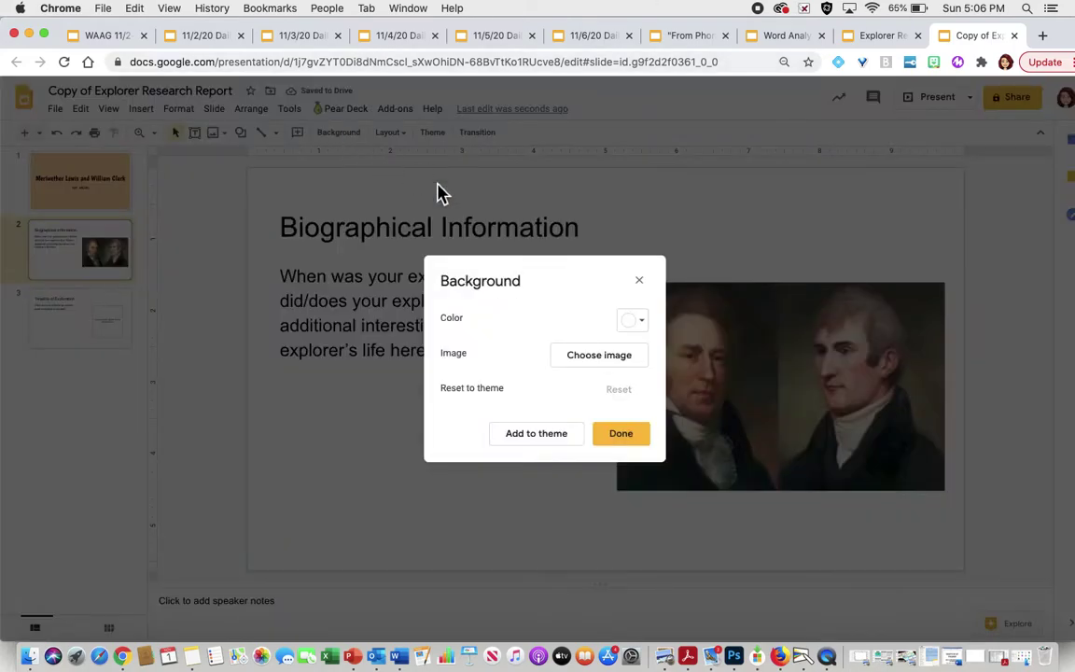
click(639, 321)
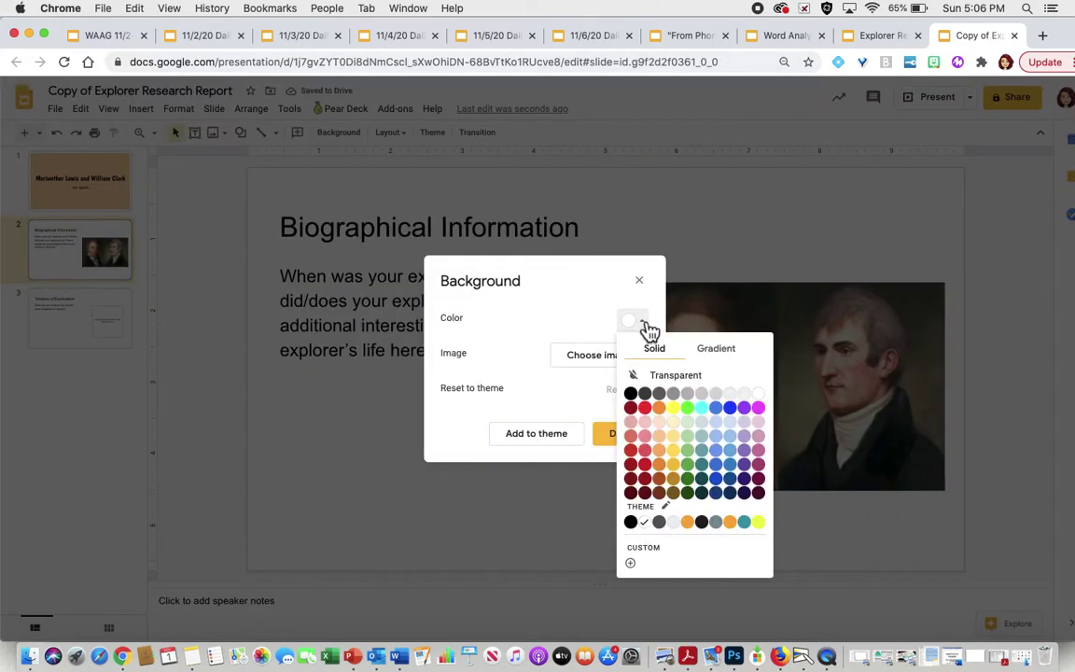
click(728, 435)
click(618, 435)
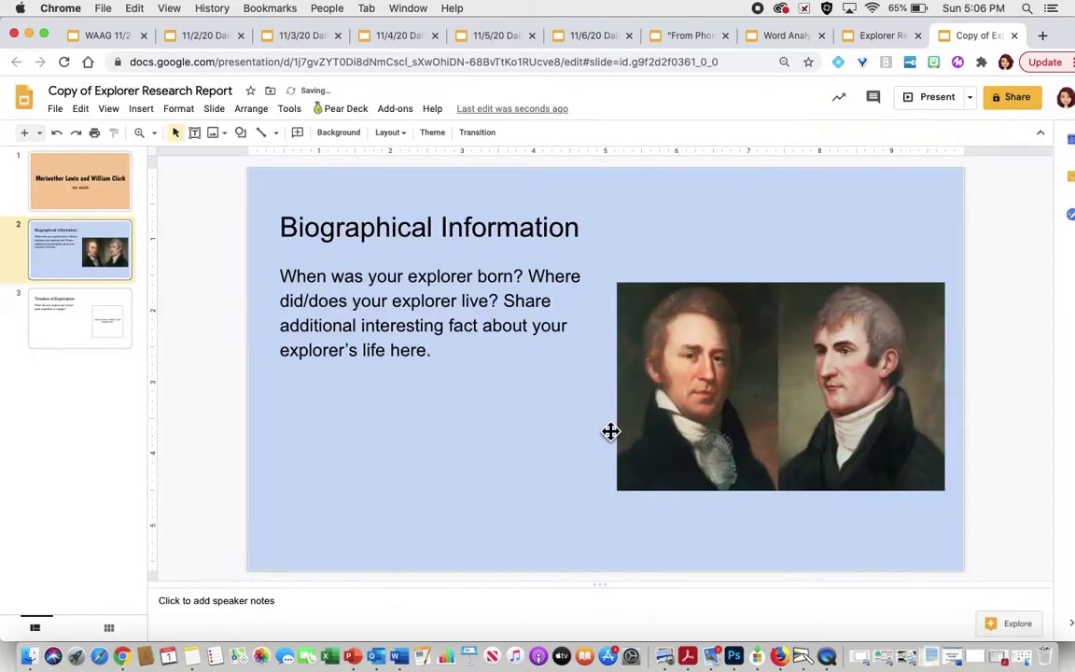
Move through the filmstrip to the Timeline of Exploration slide
click(112, 187)
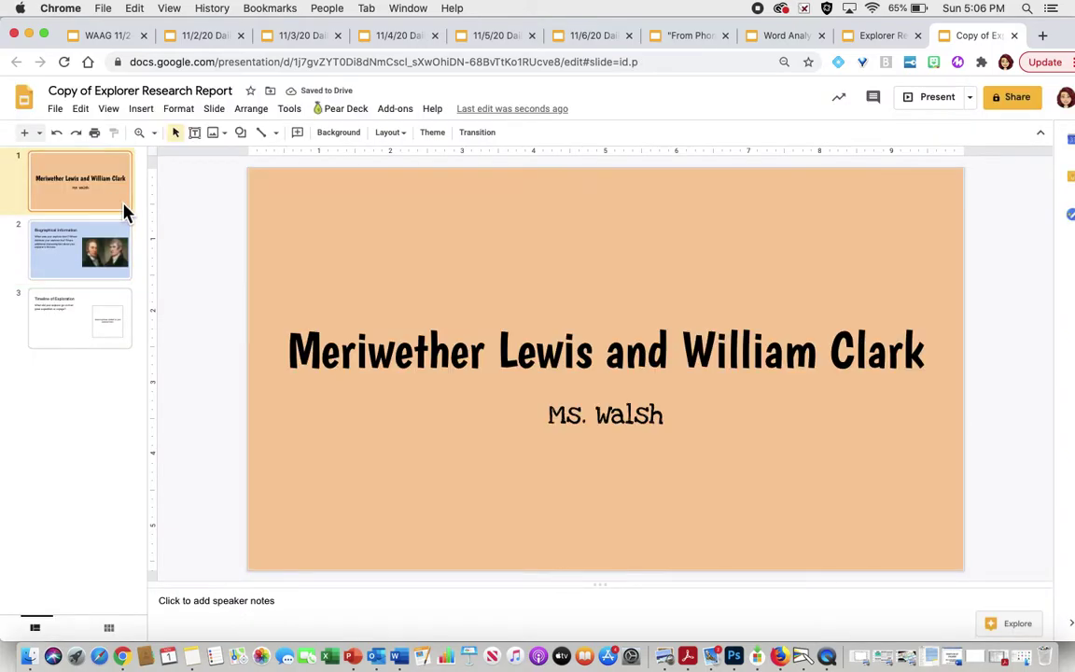
click(126, 252)
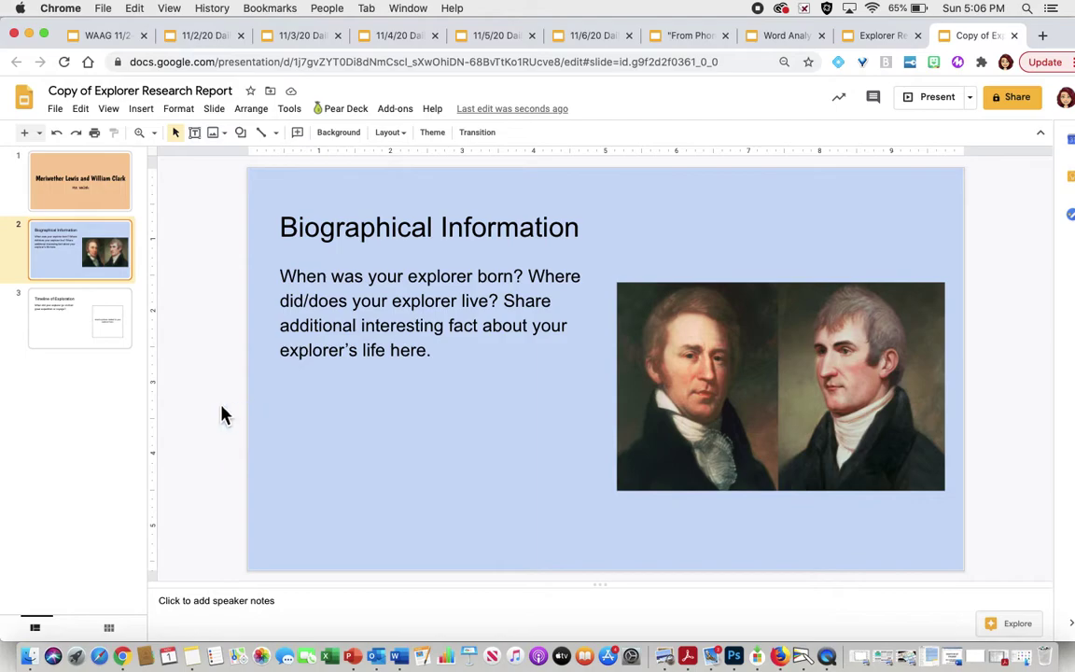
click(89, 306)
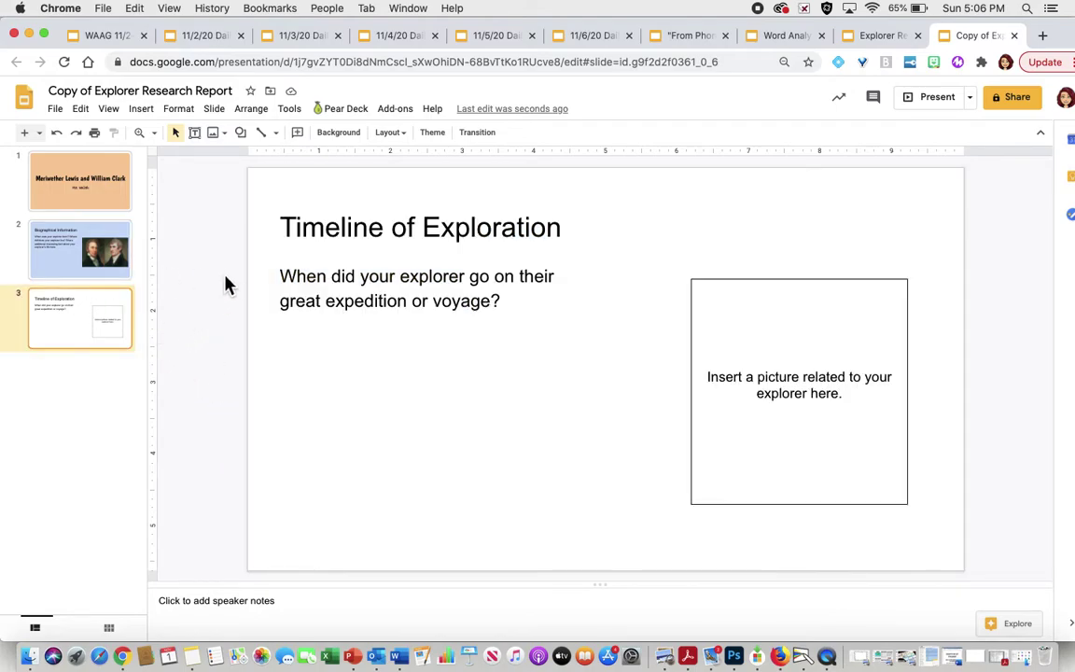
Change the 'Timeline of Exploration' title font to Cherry Cream Soda
click(428, 228)
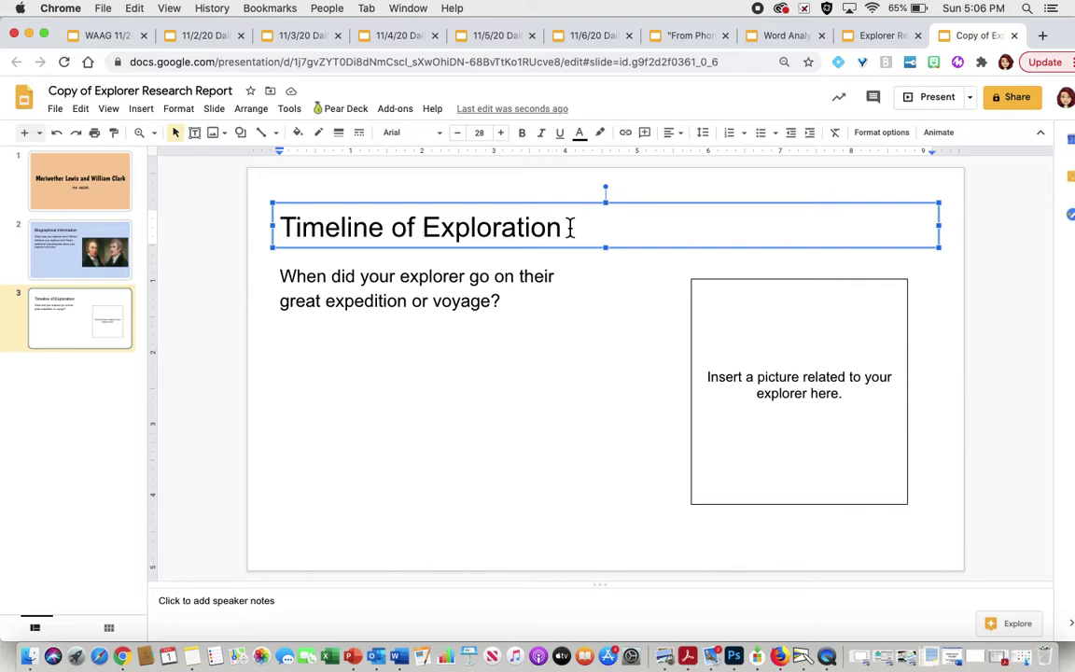
drag(575, 232, 240, 221)
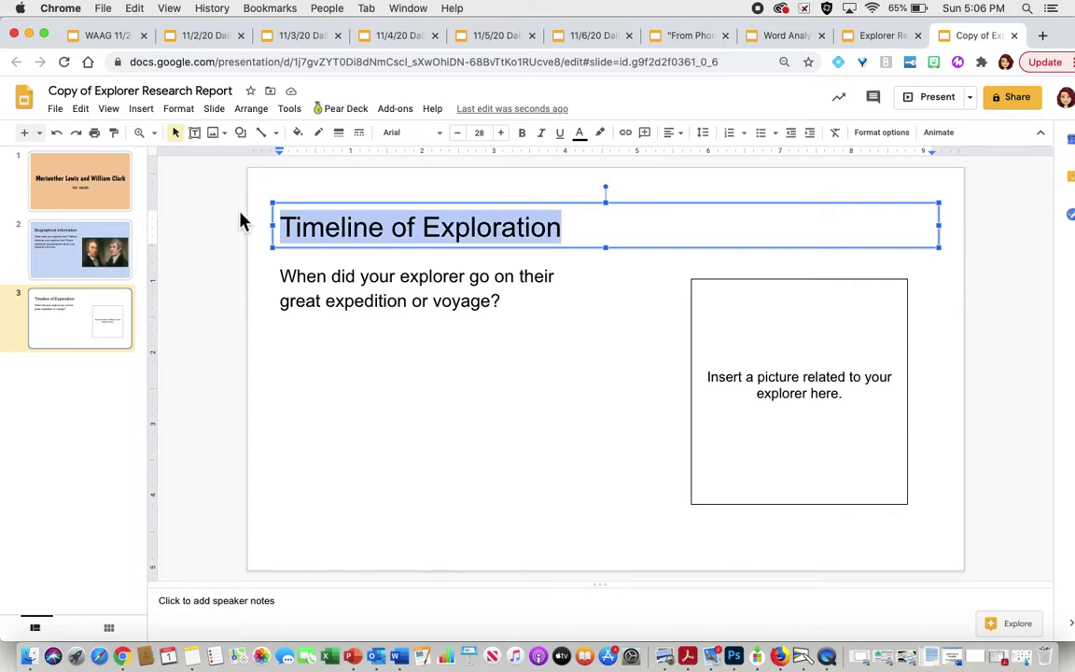
click(423, 137)
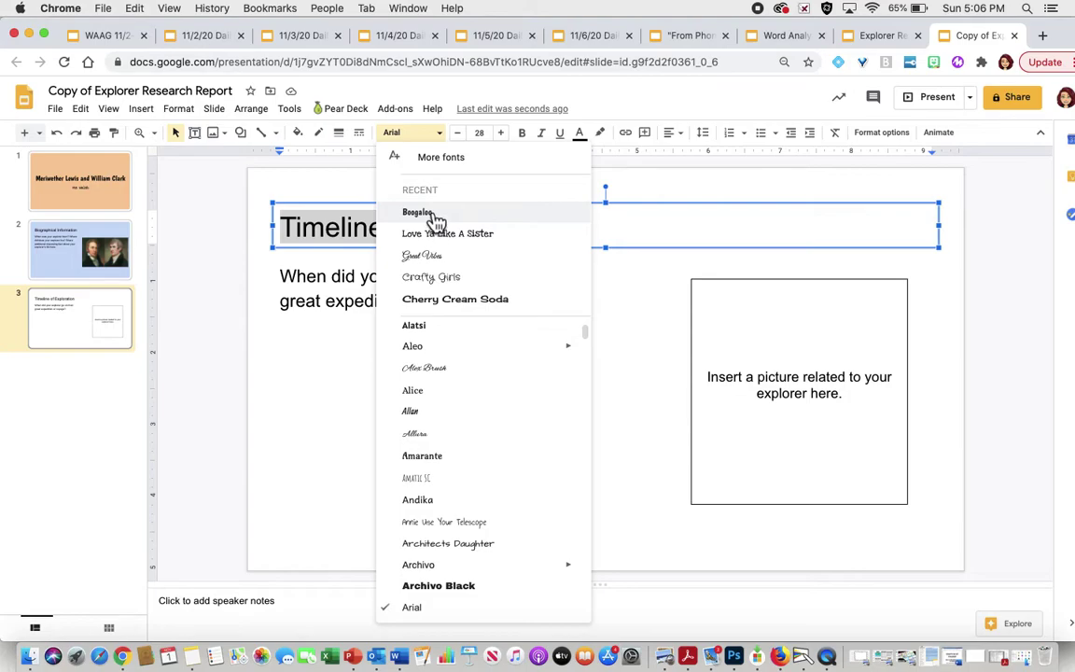
click(459, 301)
click(481, 379)
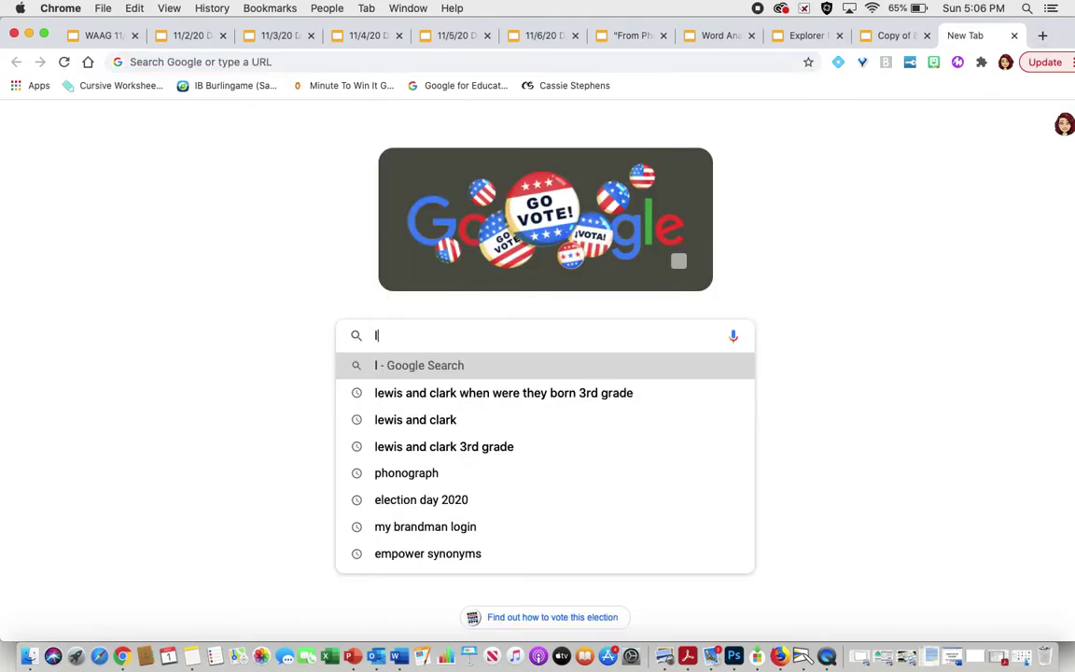
Search Google for 'lewis and clark timeline of expedition 3rd grade'
text(s and clar)
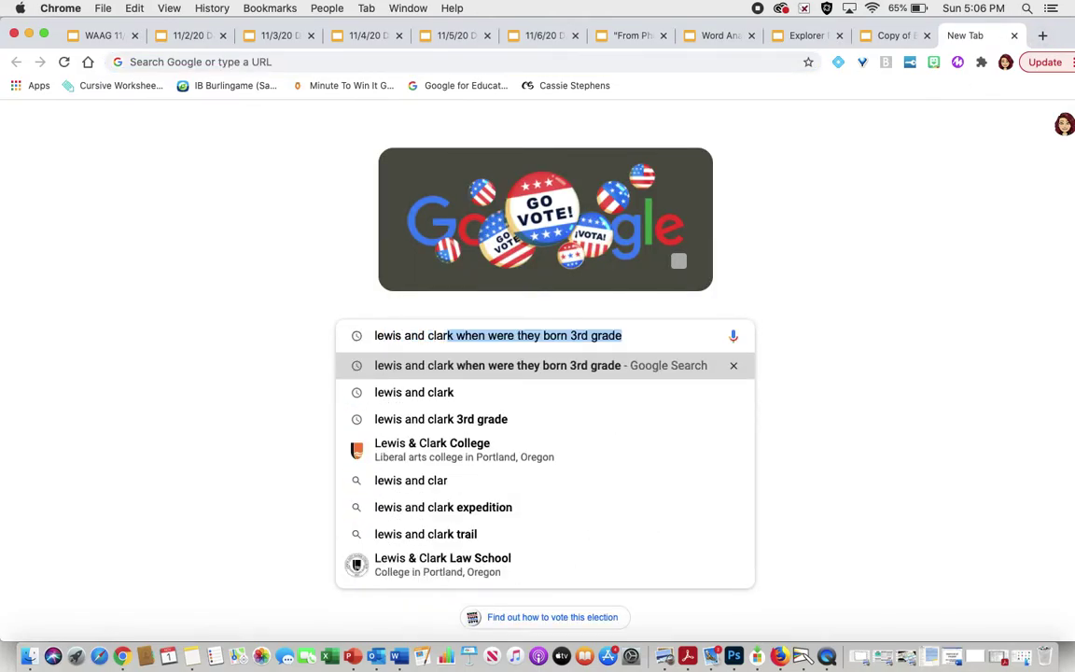
text(k ti)
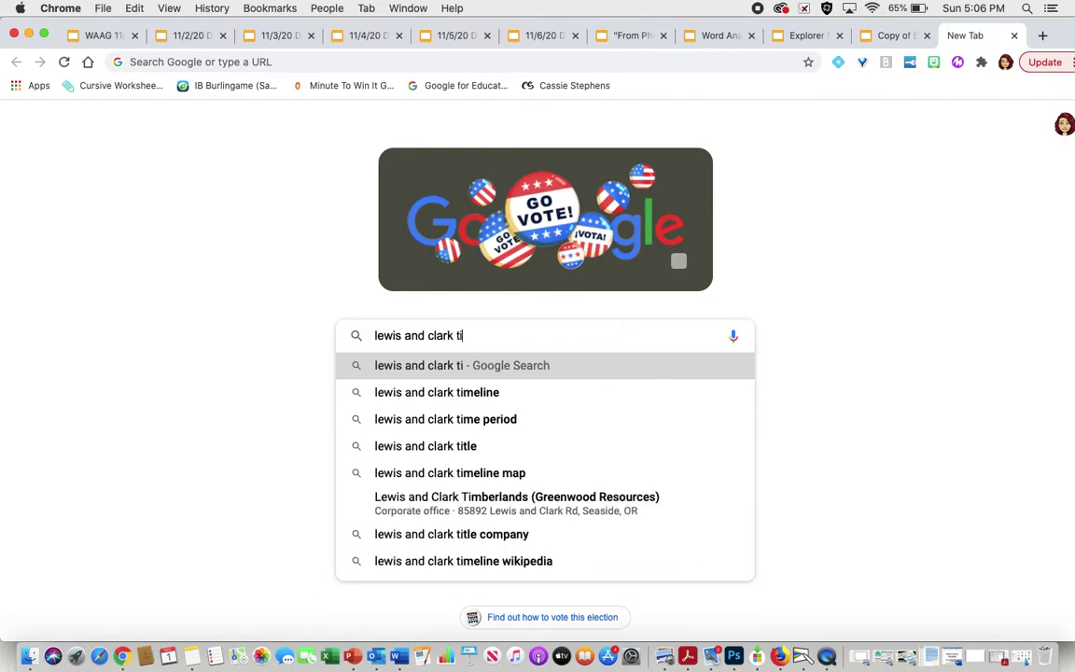
text(meline of )
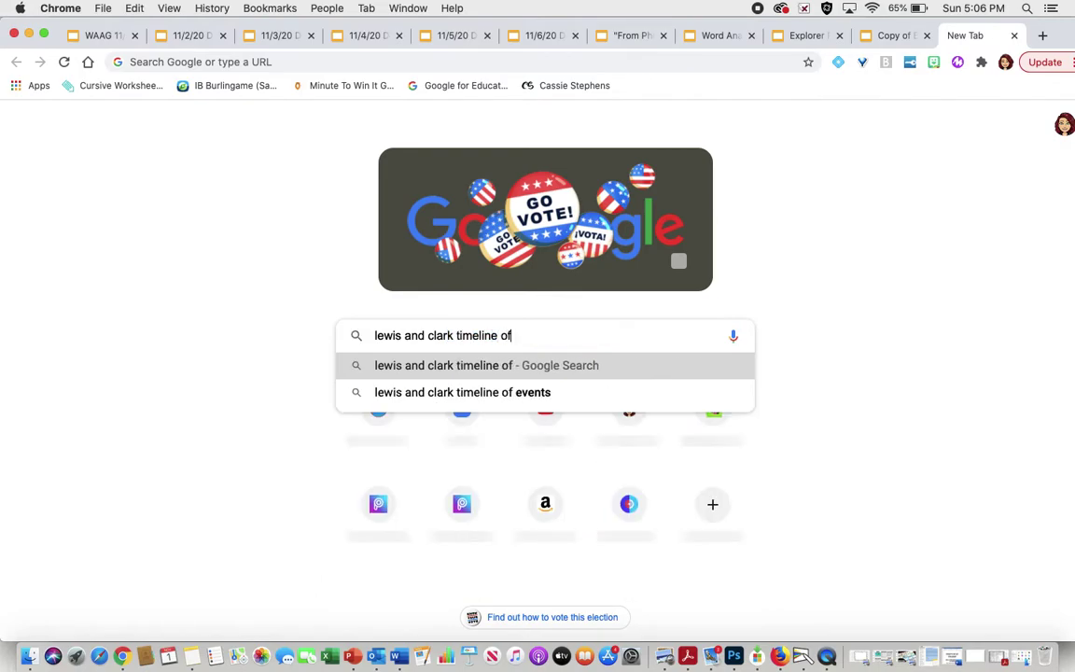
text(expedition)
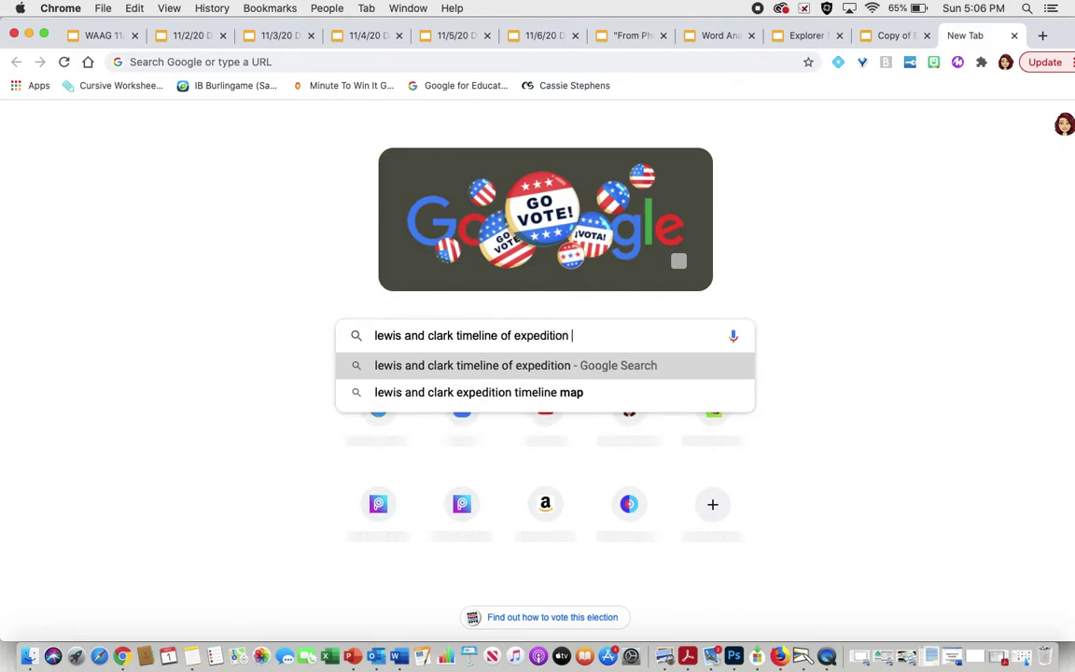
text( 3rd gr)
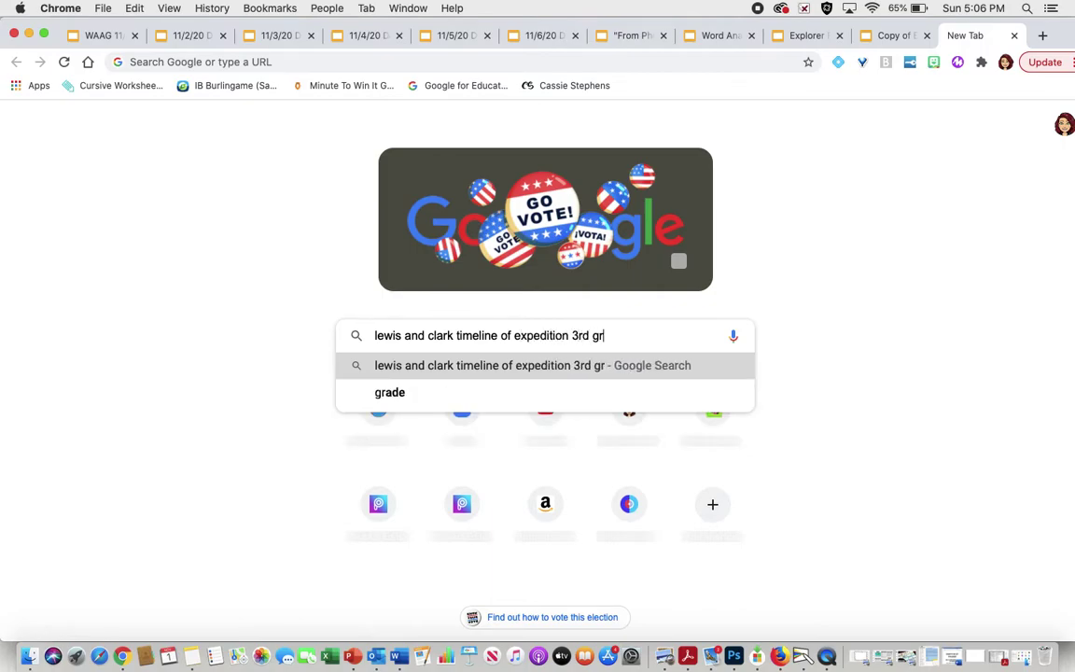
text(ade)
key(Return)
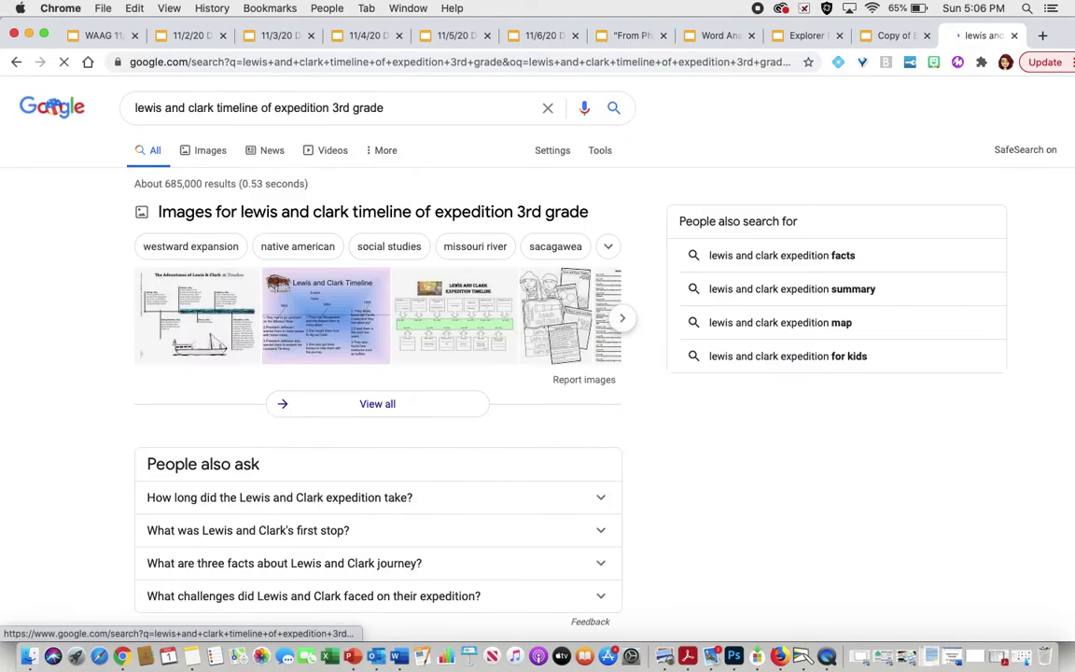
Open History.com's 'Lewis and Clark: A Timeline of the Extraordinary Expedition' from the results
scroll(271, 474, down, 5)
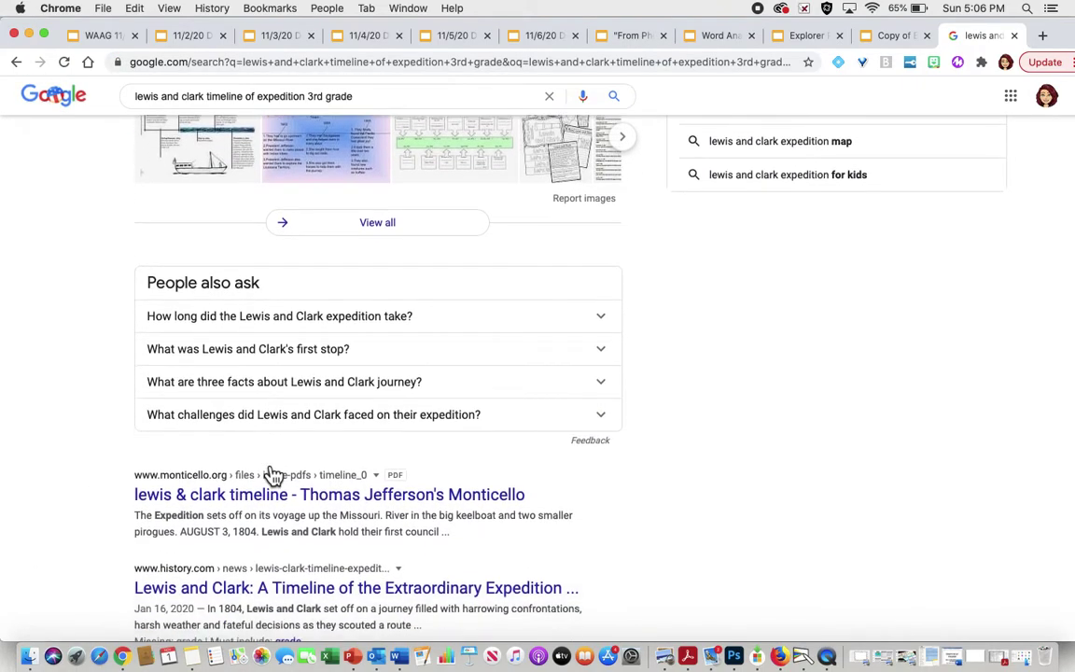
scroll(271, 475, down, 3)
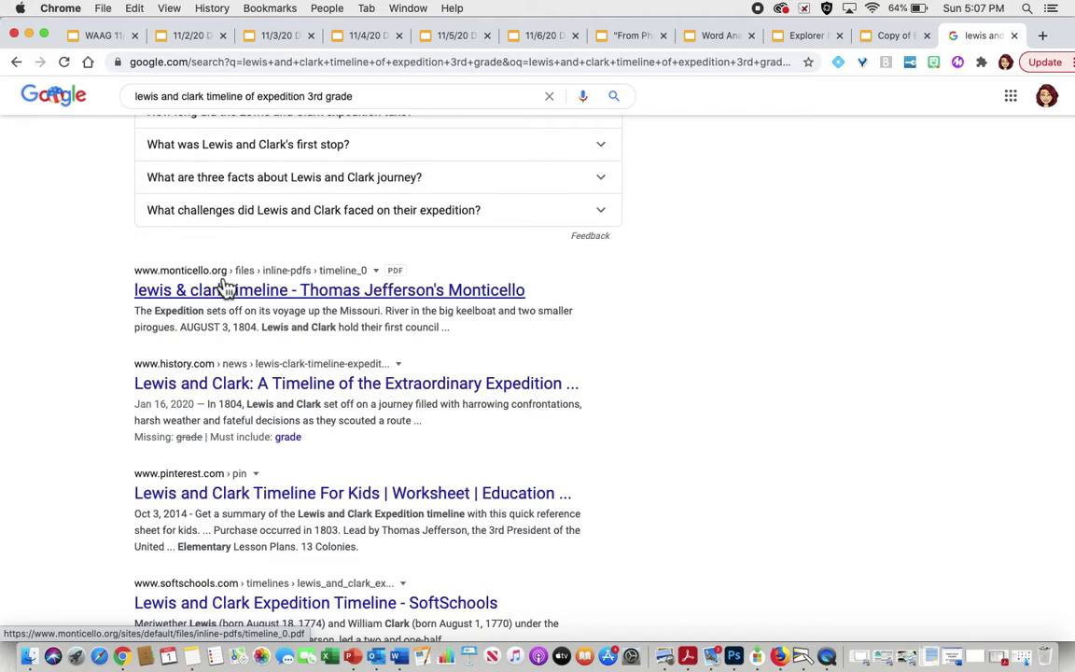
scroll(239, 285, down, 1)
scroll(240, 285, down, 2)
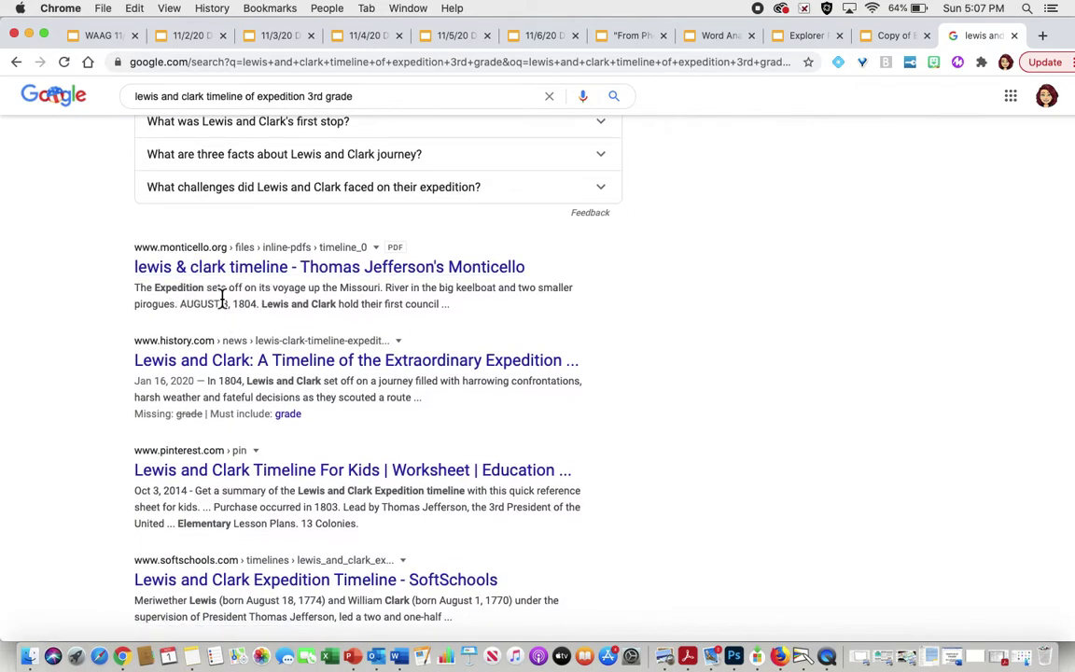
scroll(225, 295, down, 2)
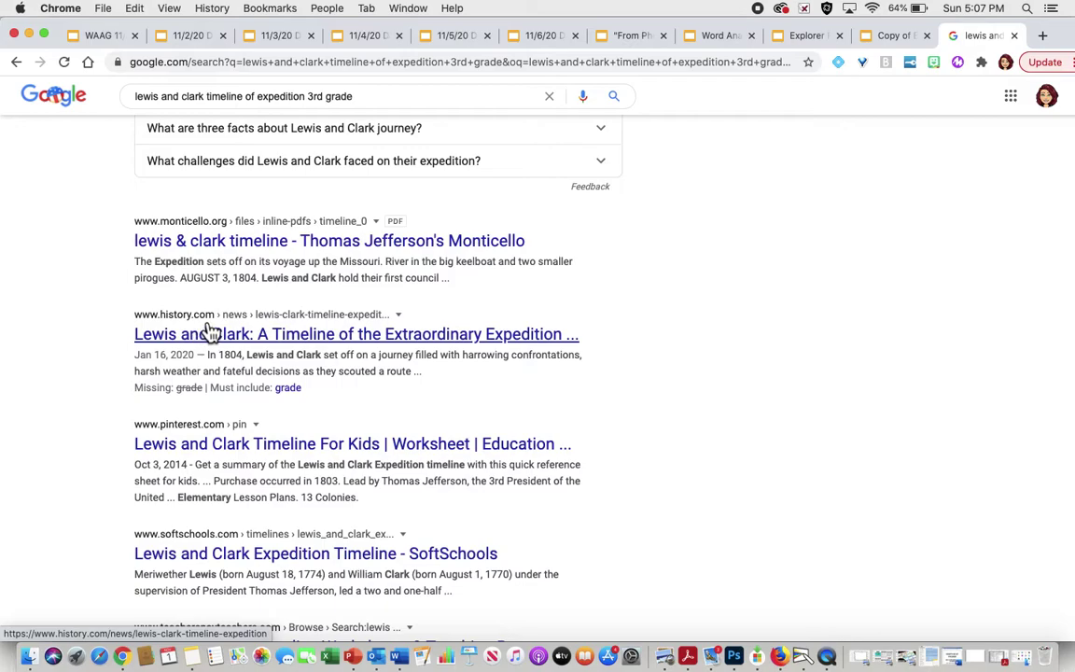
click(207, 336)
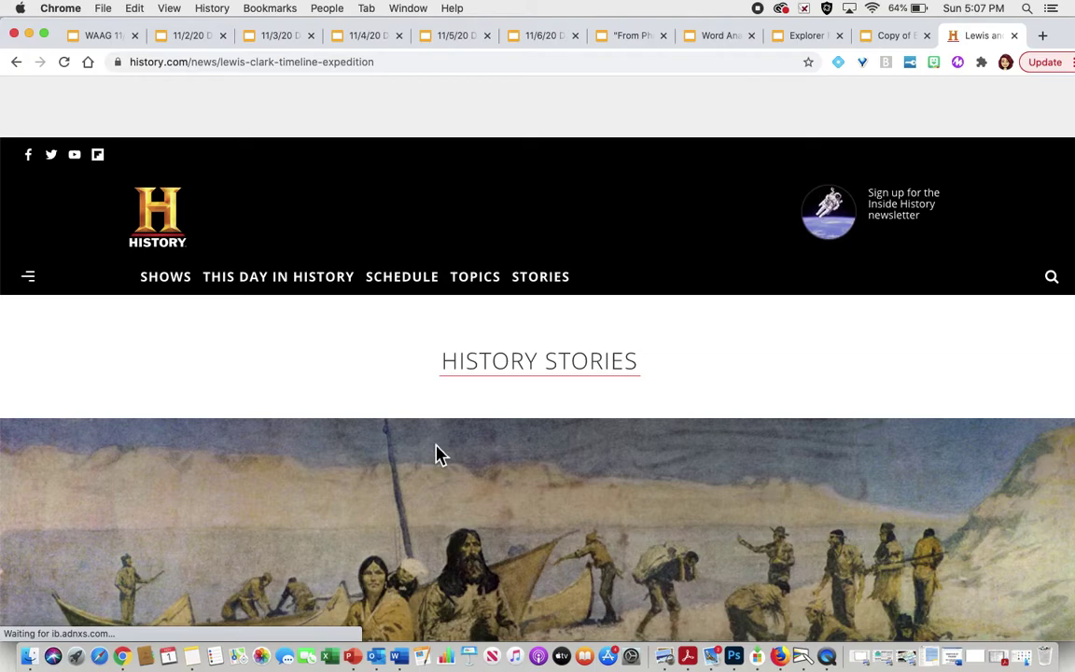
Dismiss the History.com newsletter sign-up pop-up
scroll(441, 455, down, 3)
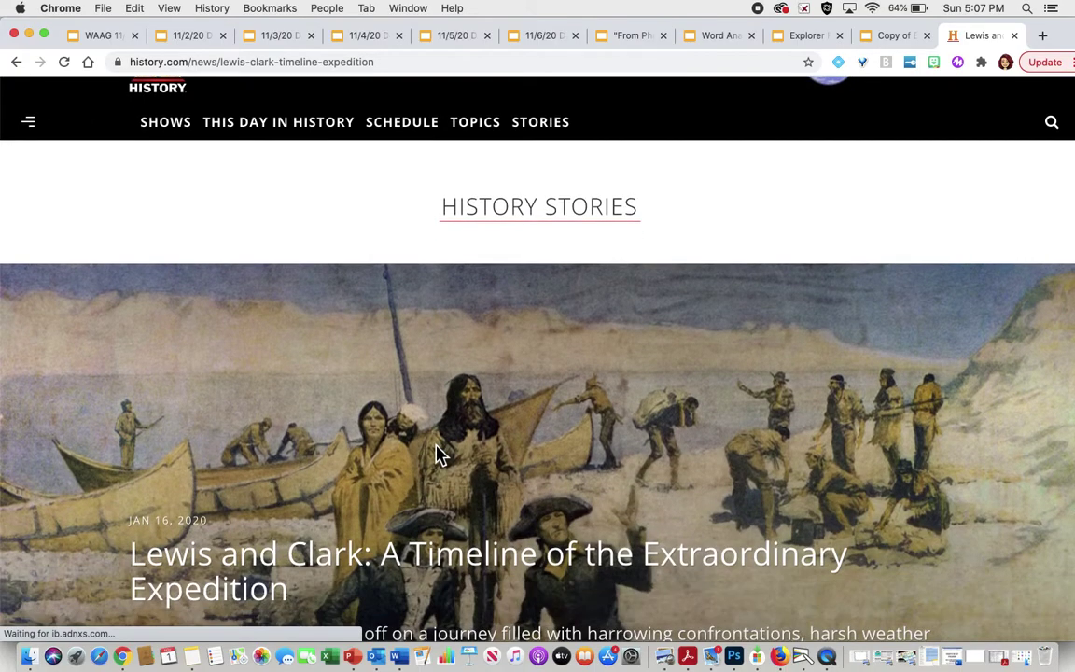
scroll(441, 455, down, 4)
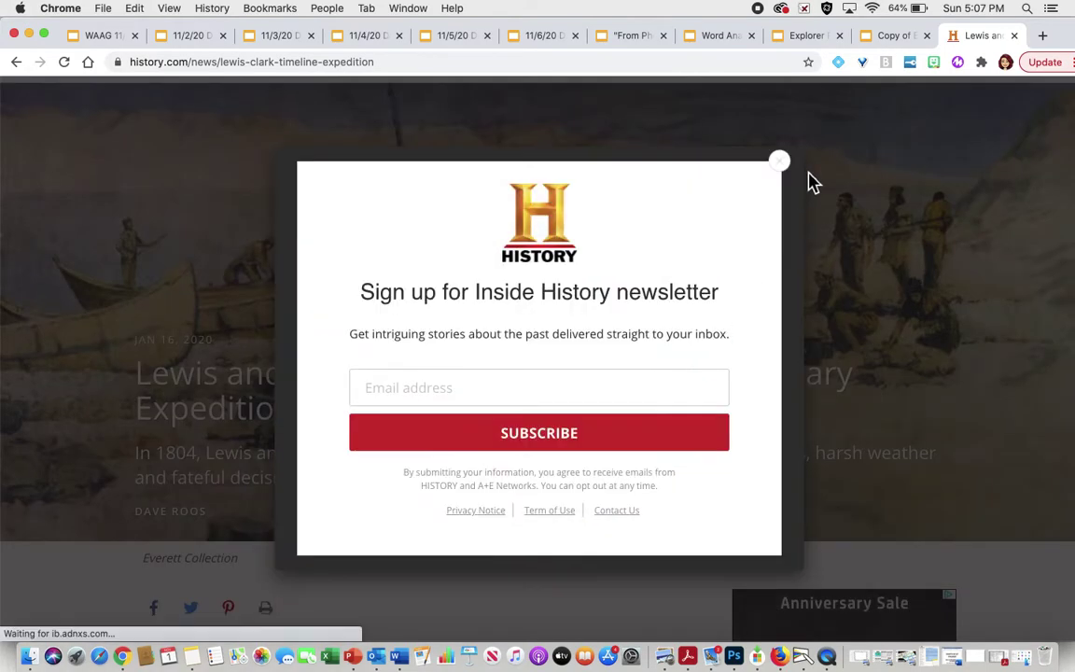
click(780, 164)
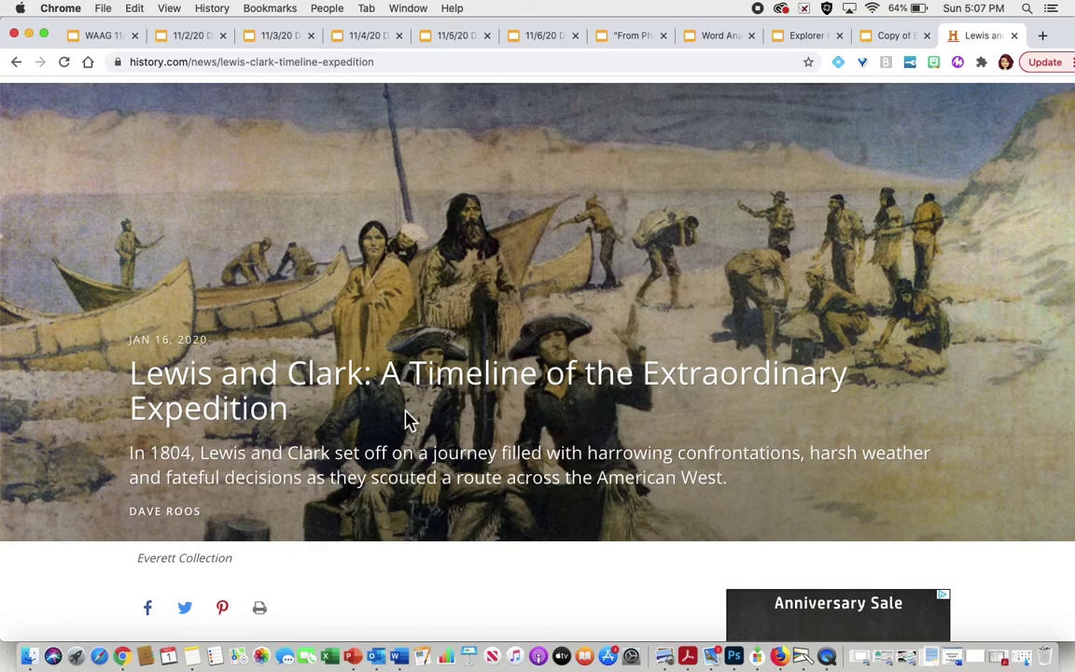
Read down the article to the entry dating the journey's start to May 14, 1804
scroll(406, 420, down, 3)
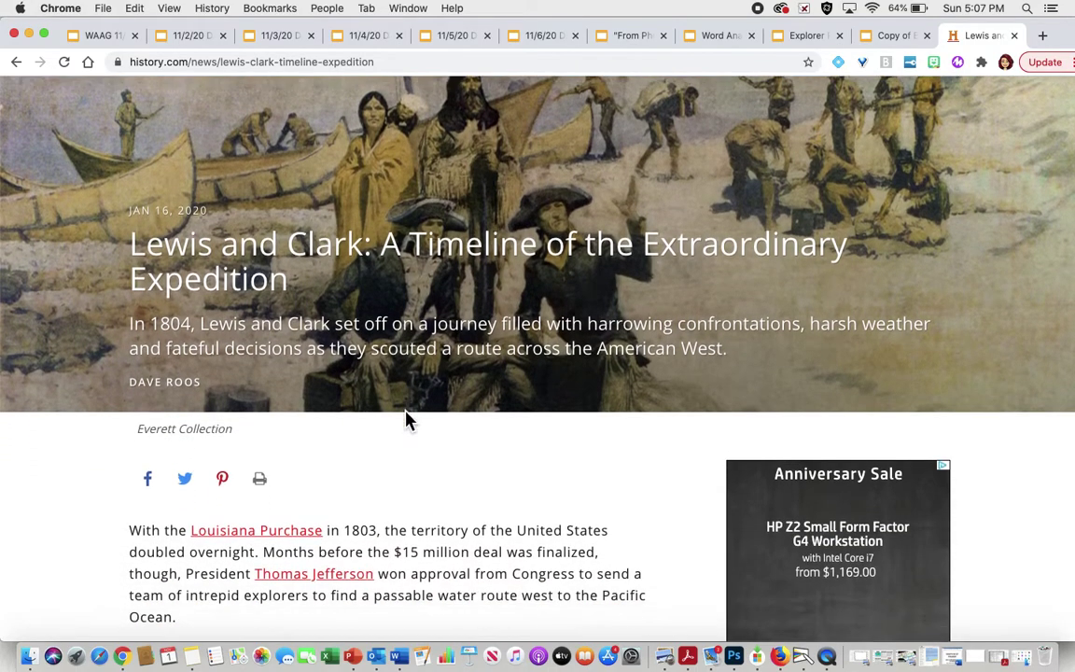
scroll(406, 420, down, 3)
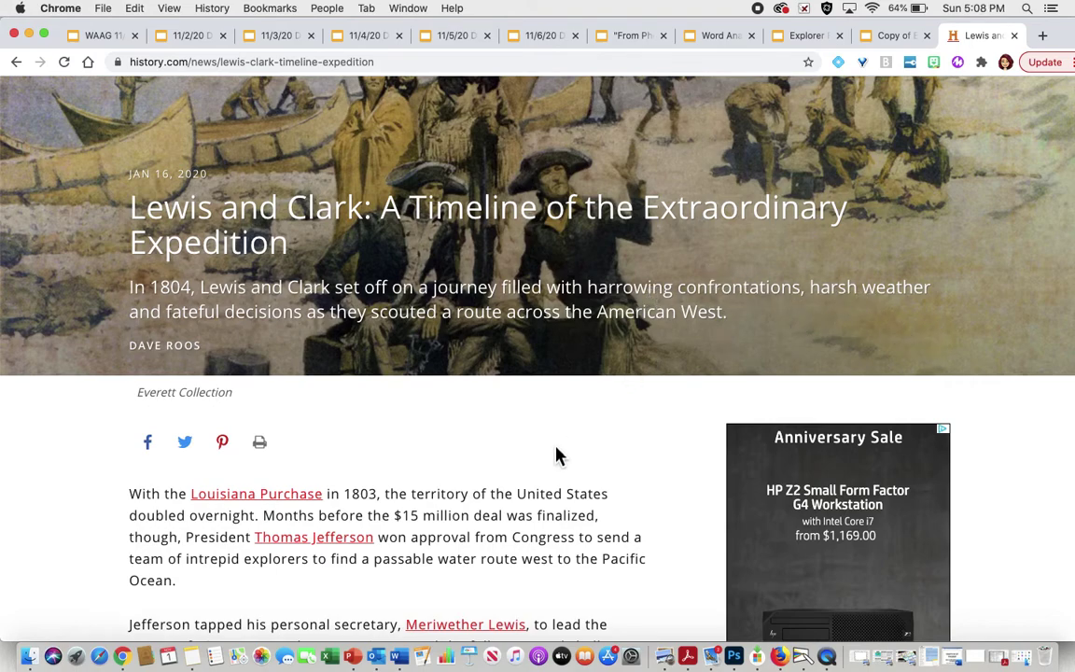
scroll(557, 455, down, 2)
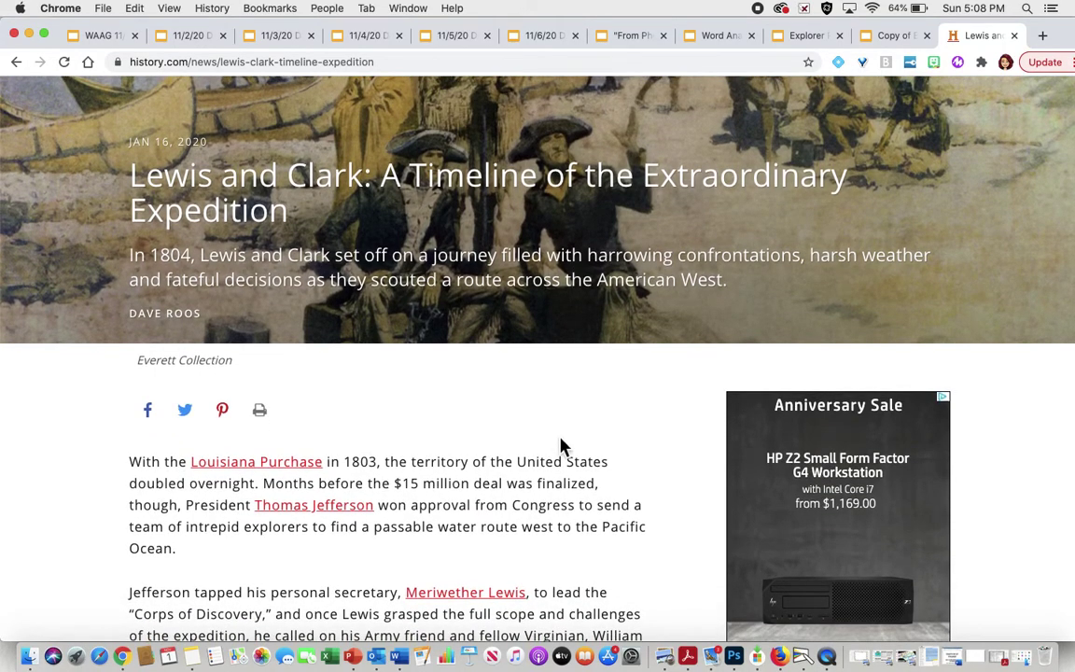
scroll(560, 446, down, 5)
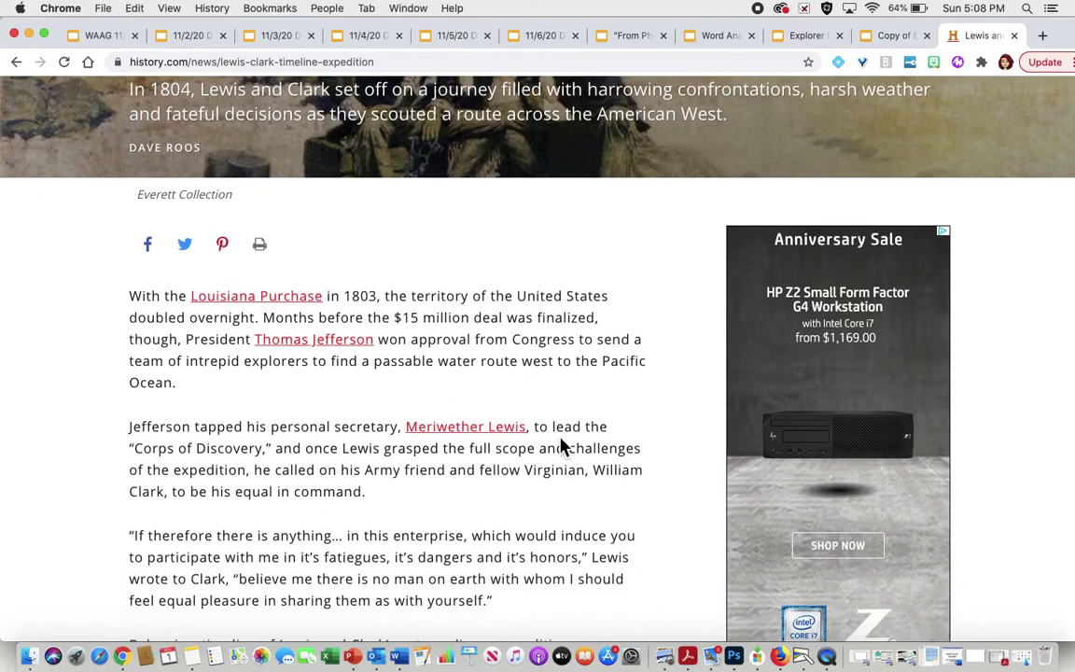
scroll(560, 446, down, 7)
scroll(563, 411, down, 4)
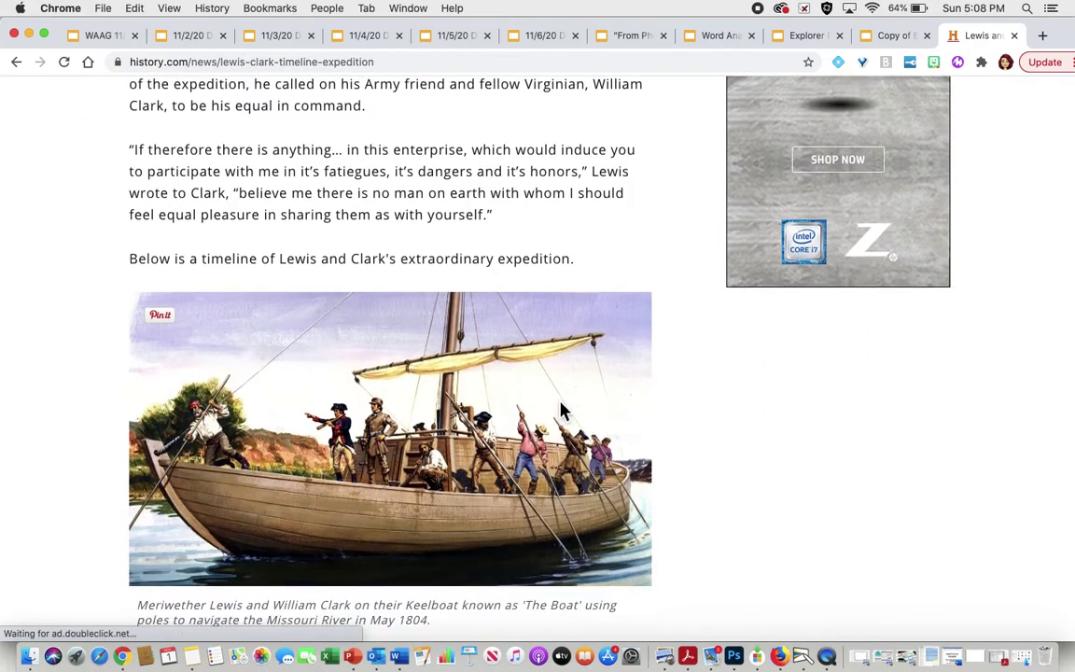
scroll(563, 411, down, 1)
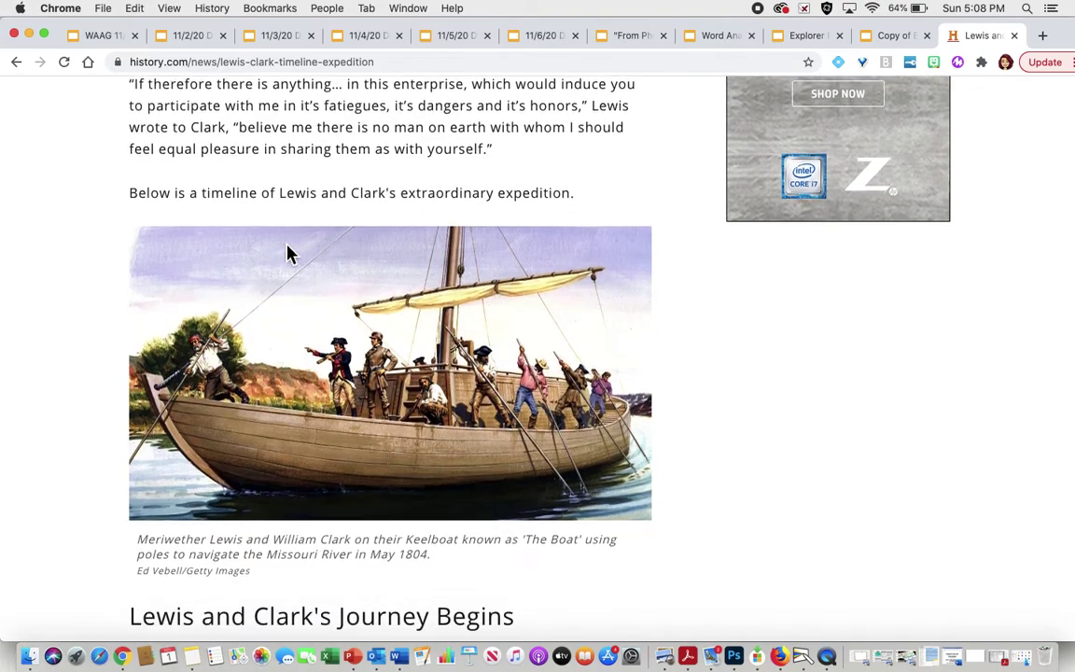
scroll(288, 252, down, 3)
scroll(288, 252, down, 5)
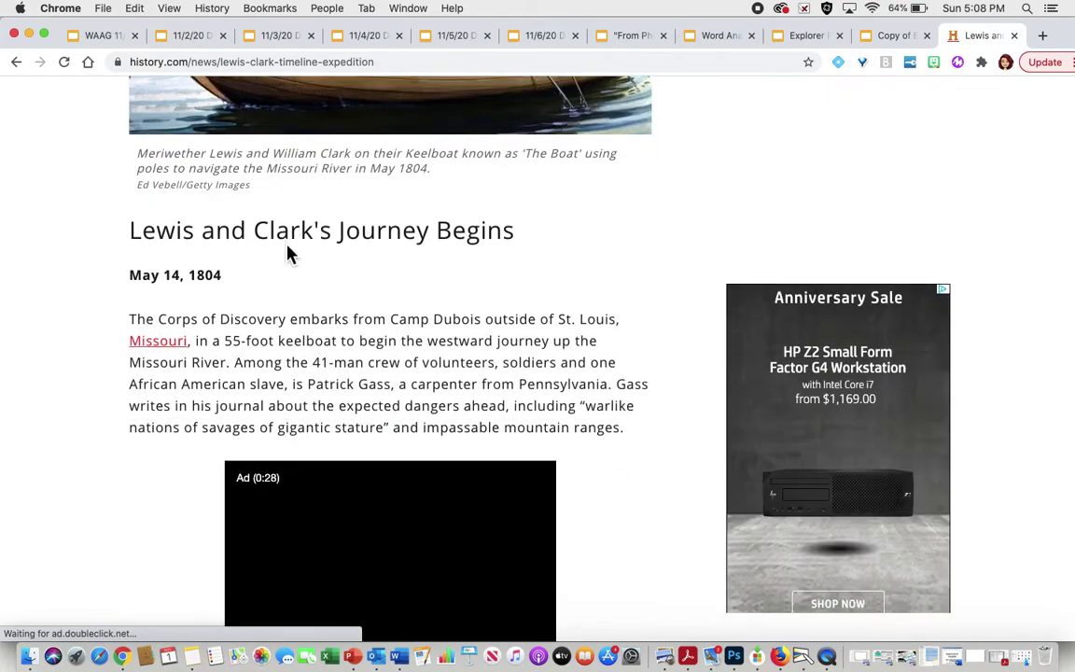
scroll(287, 252, down, 1)
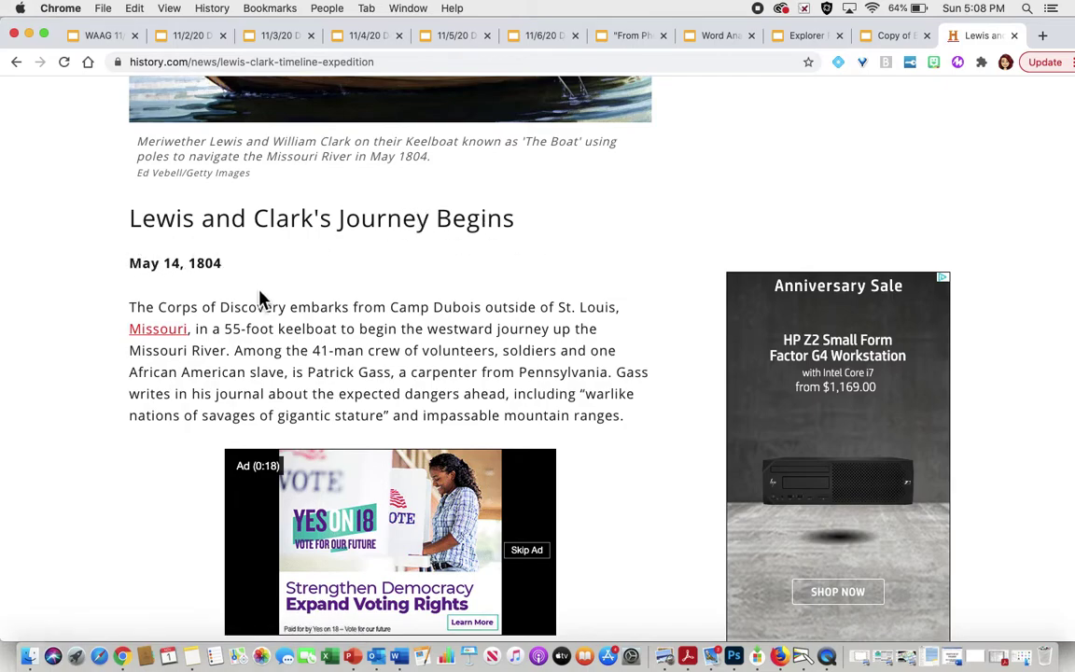
scroll(260, 298, down, 2)
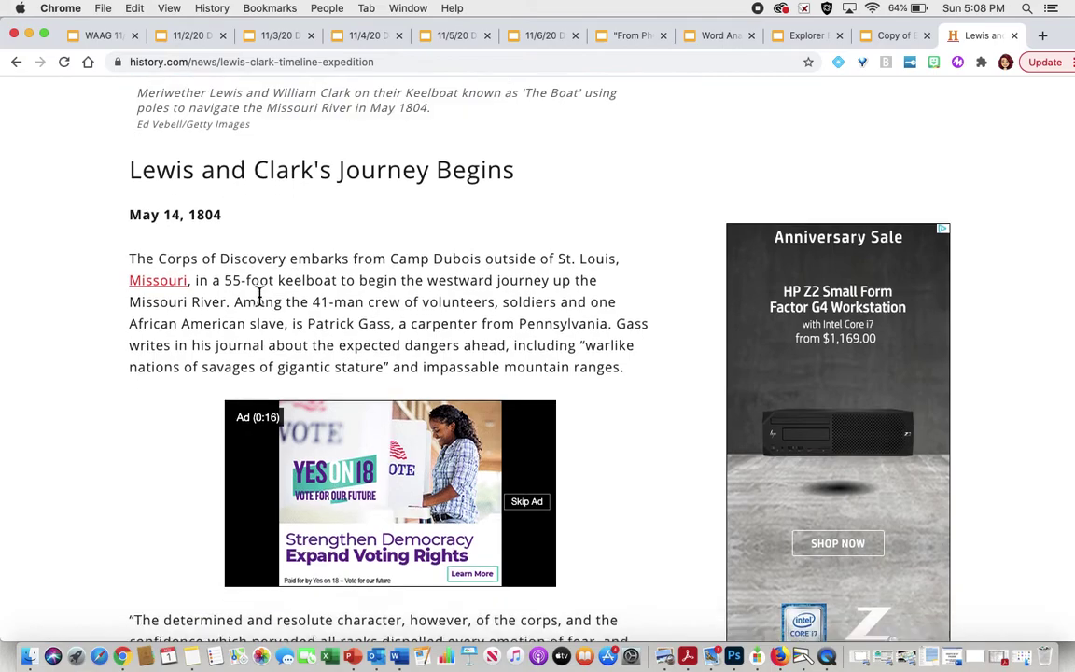
scroll(260, 295, down, 10)
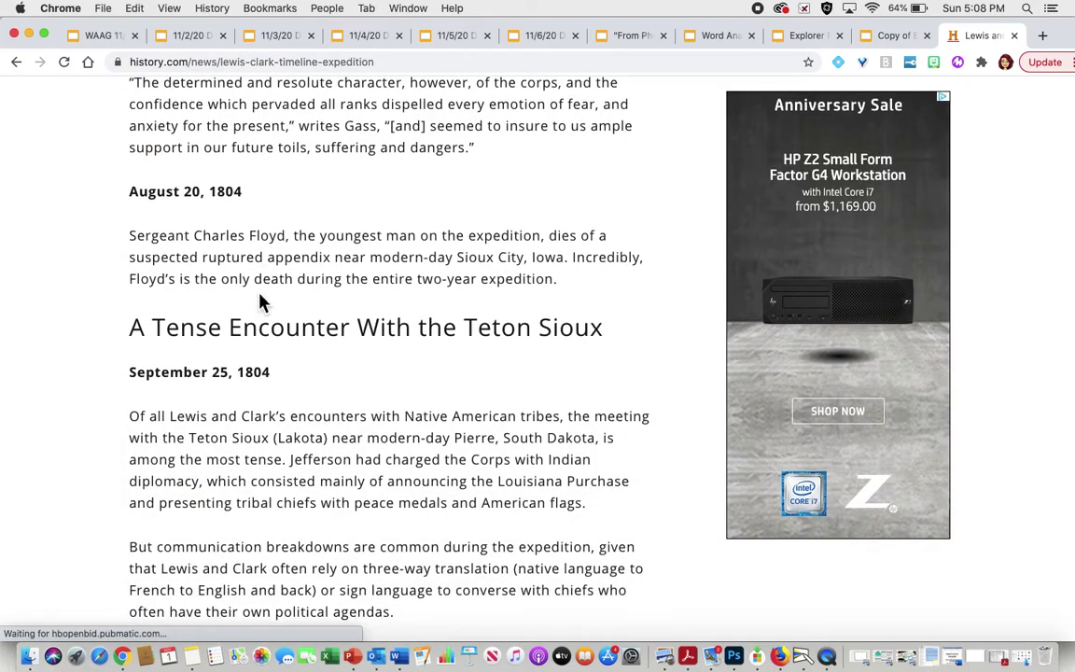
scroll(260, 301, down, 20)
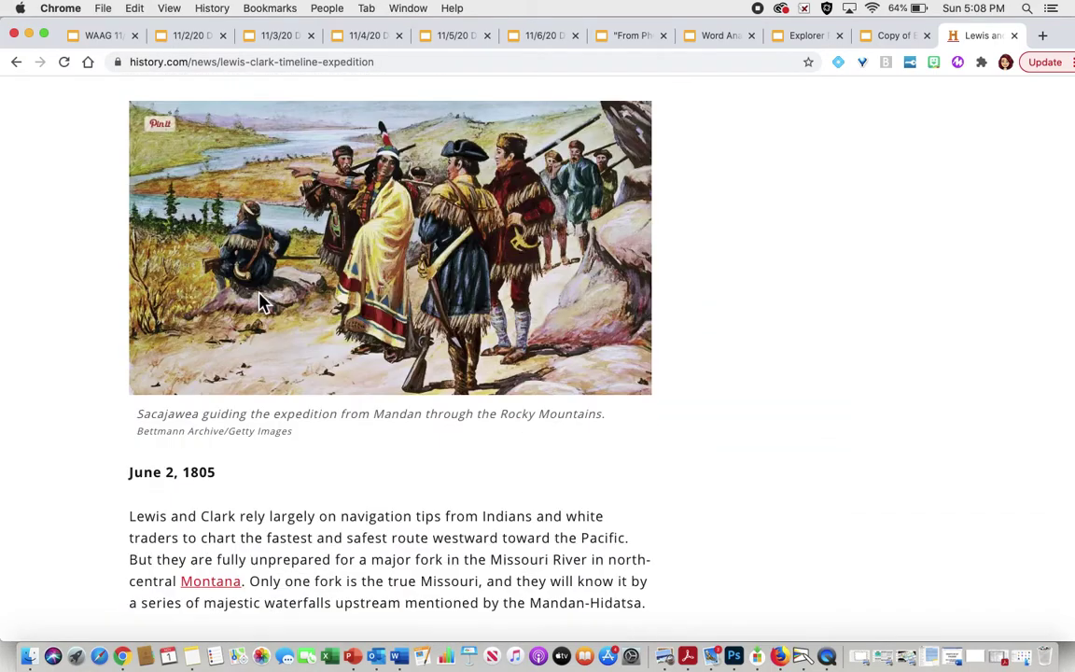
scroll(260, 300, down, 8)
scroll(260, 299, down, 20)
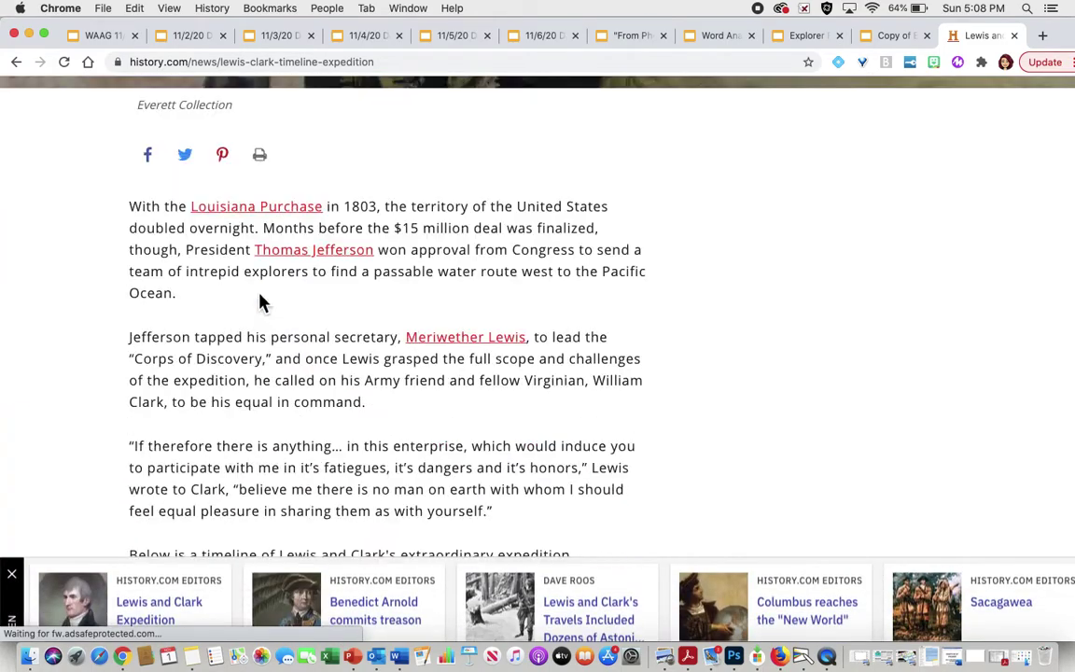
scroll(265, 304, down, 10)
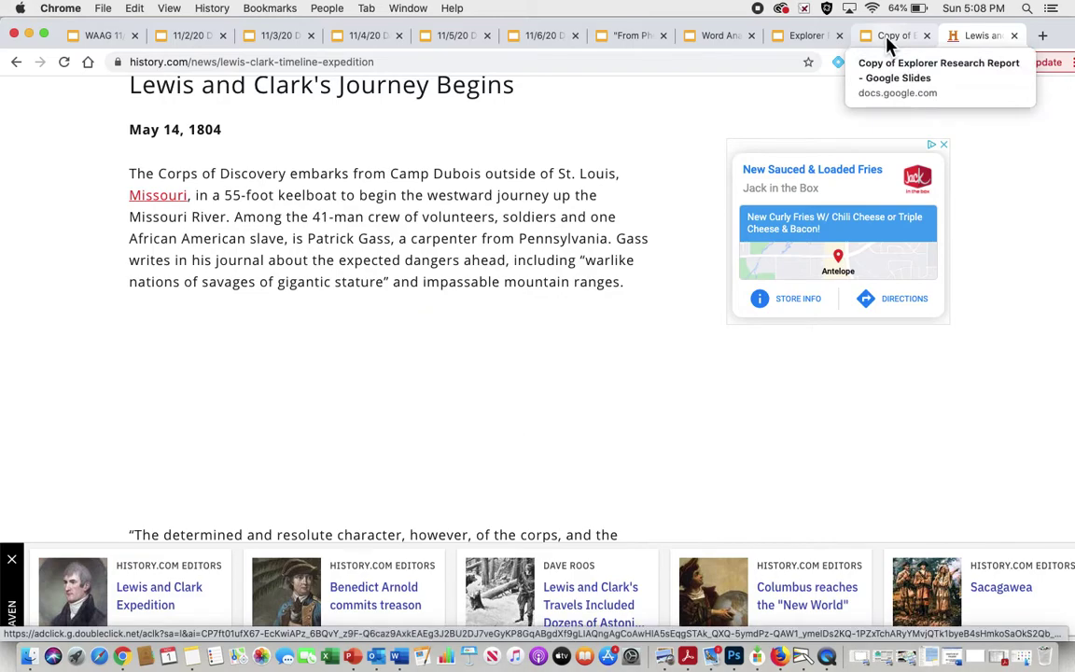
Replace the timeline slide's question with the sentence 'Lewis and Clark set off on their adventure…'
click(891, 43)
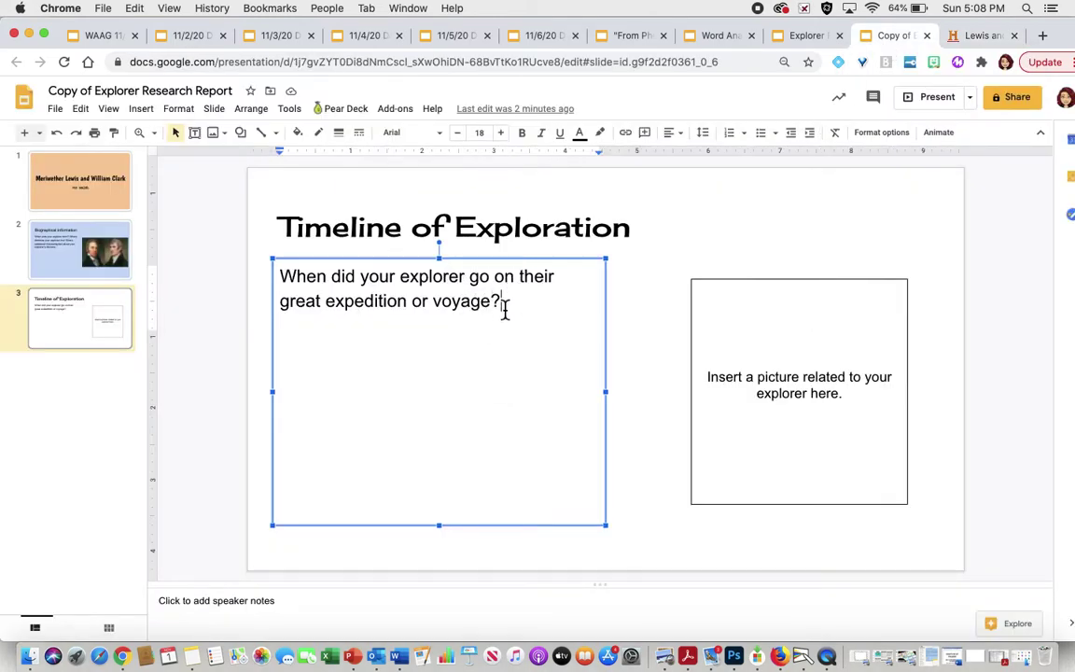
drag(504, 308, 258, 259)
text(L)
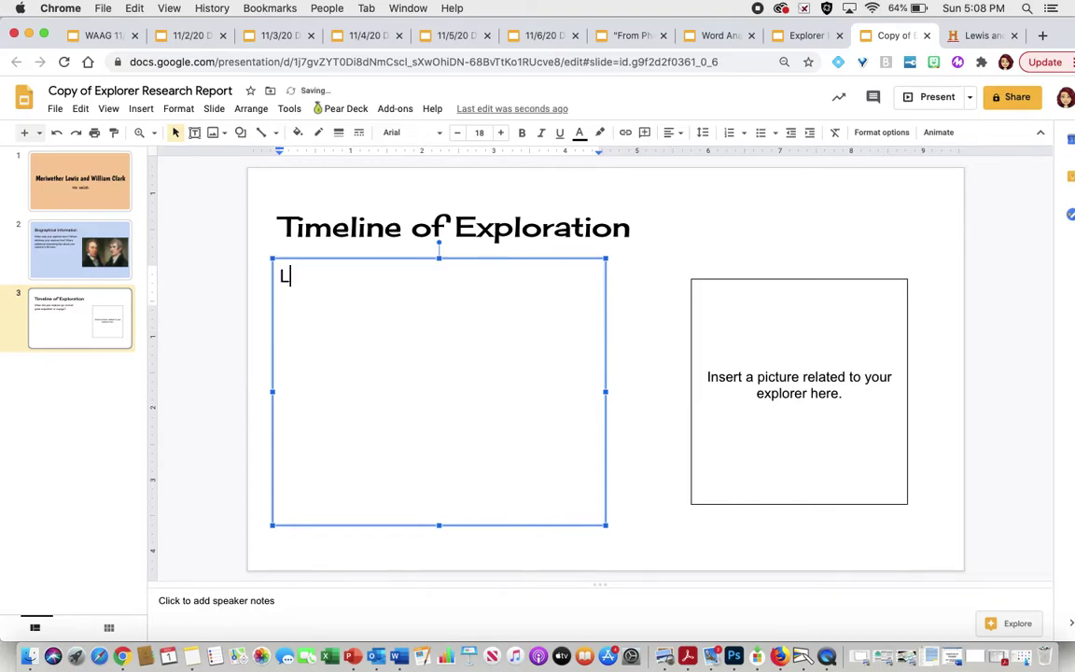
text(ewis and Clark set off o)
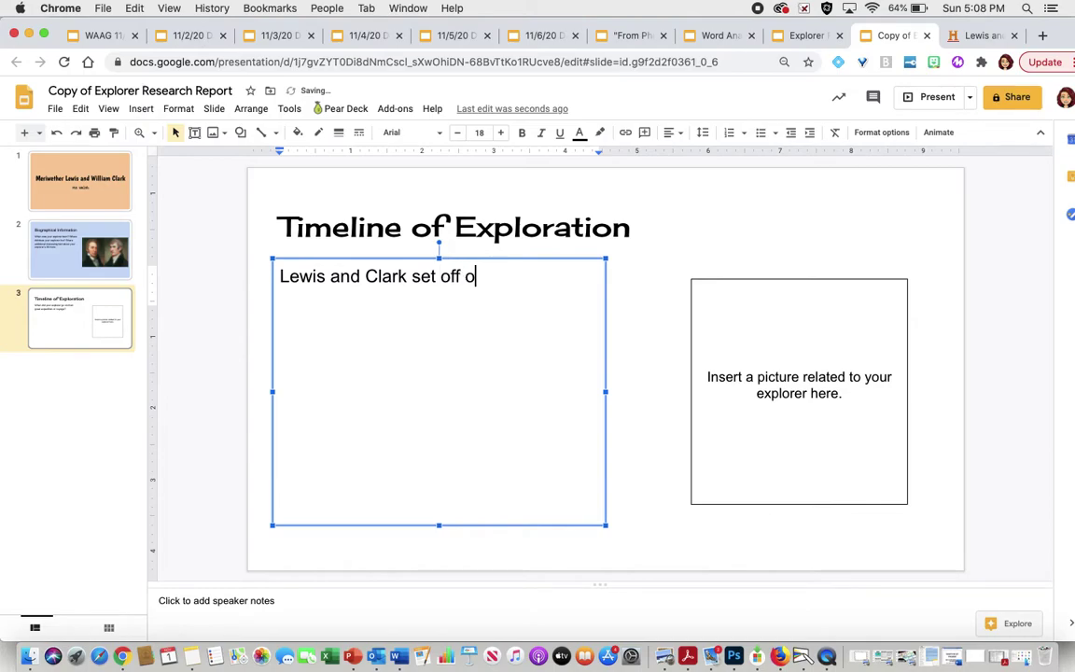
text(n their adventure on May 8th)
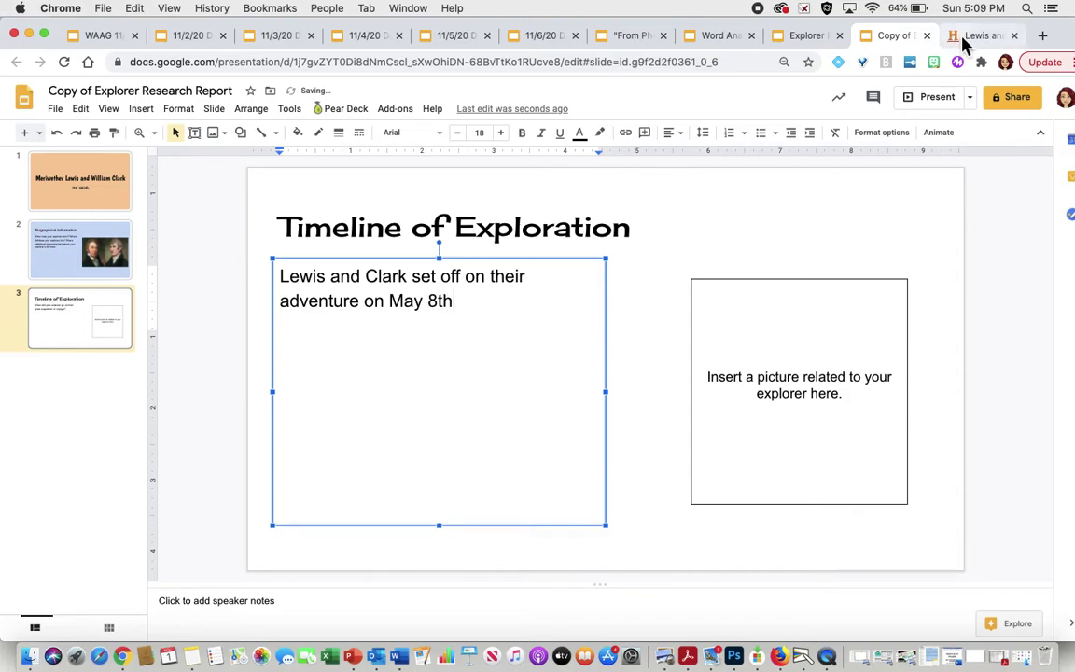
Check the expedition's start date in the History.com article, closing the covering ad
click(953, 37)
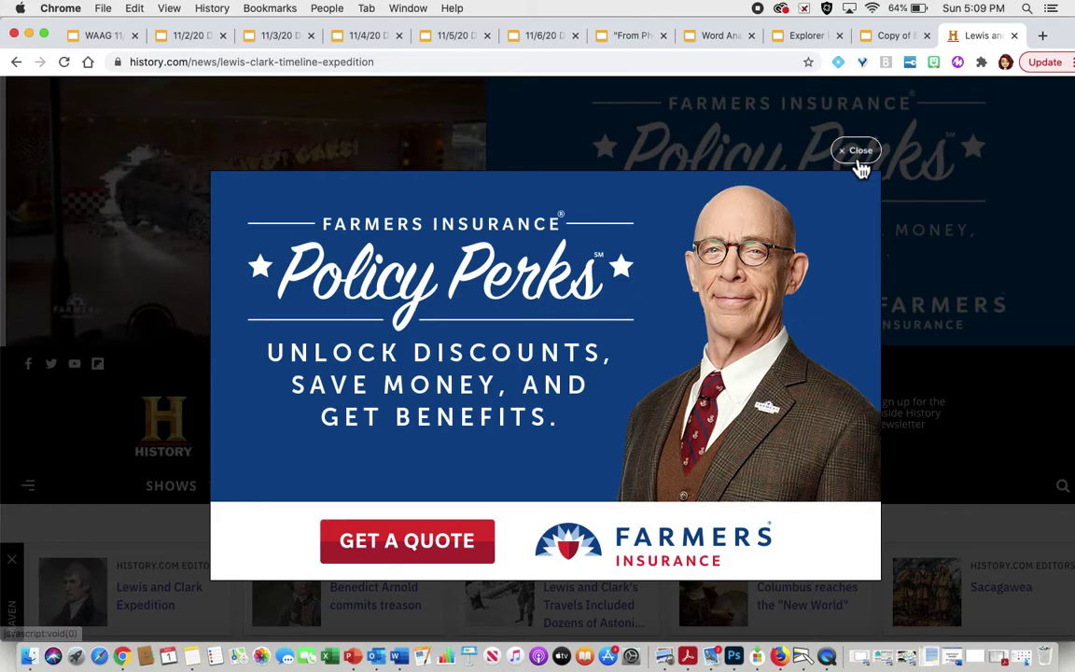
click(856, 150)
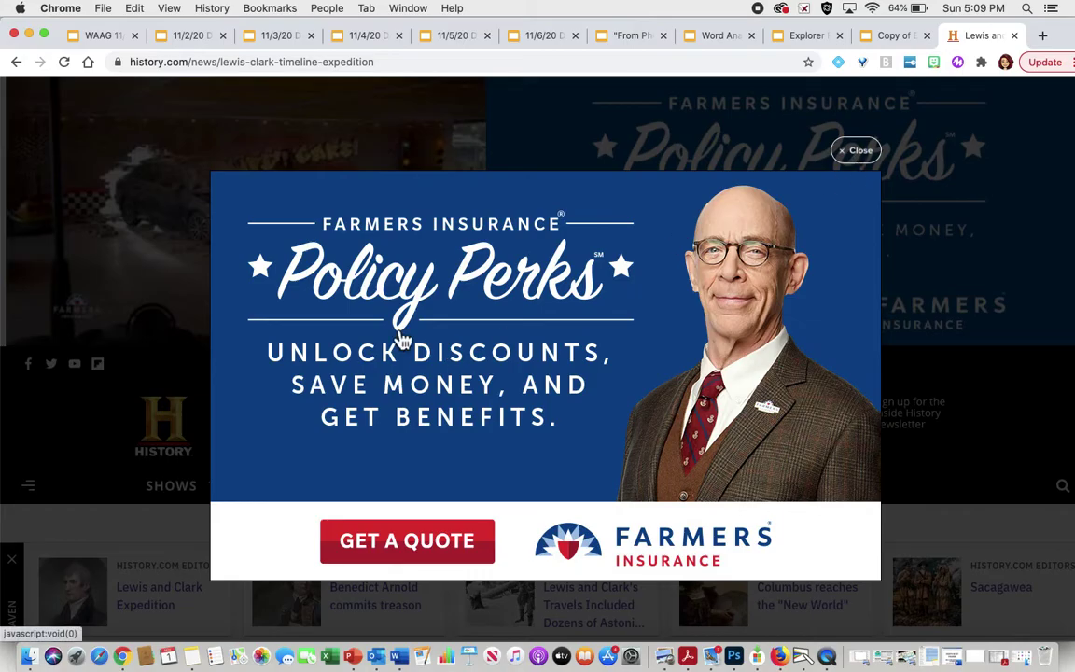
scroll(287, 434, down, 15)
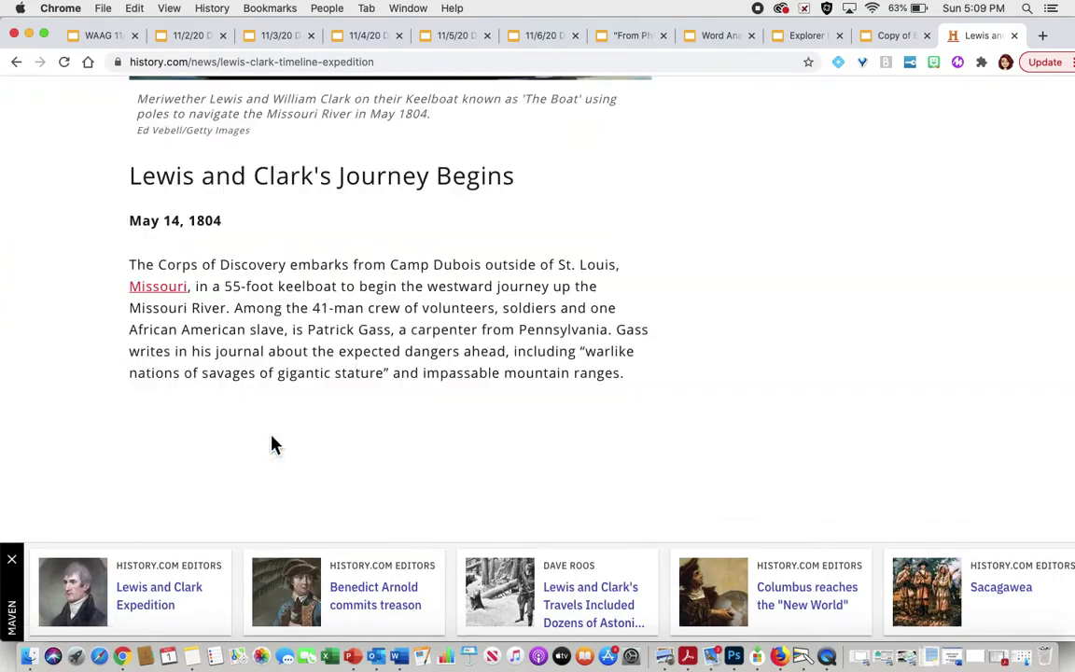
Complete the sentence with 'May 14th, 1804.' and verify the date against the article
click(893, 37)
key(BackSpace)
key(BackSpace)
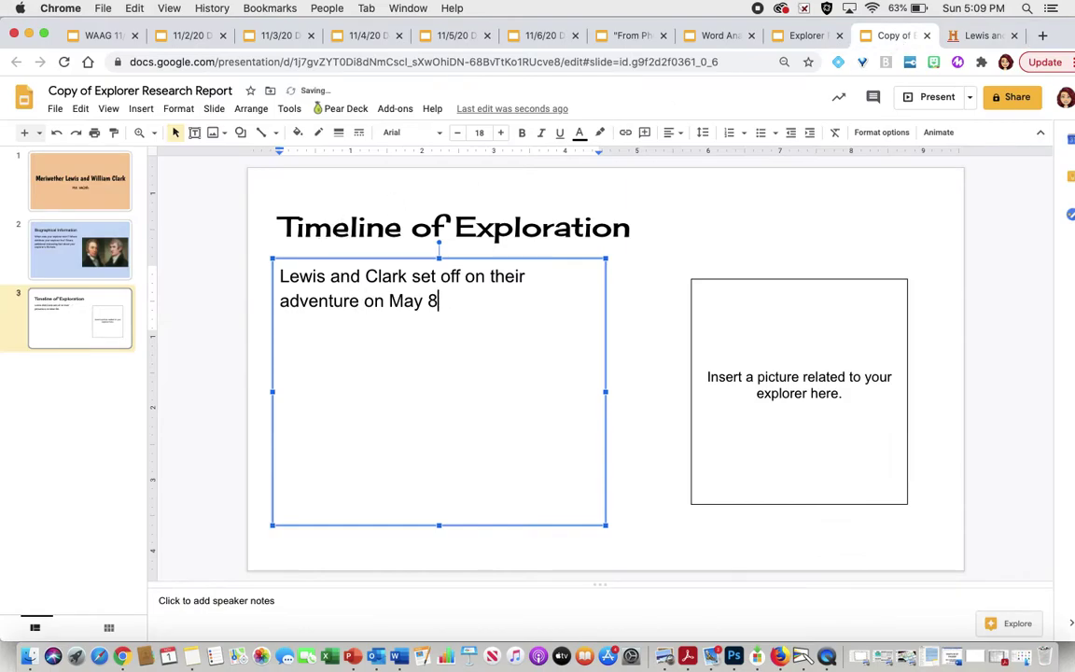
text(14th, 1)
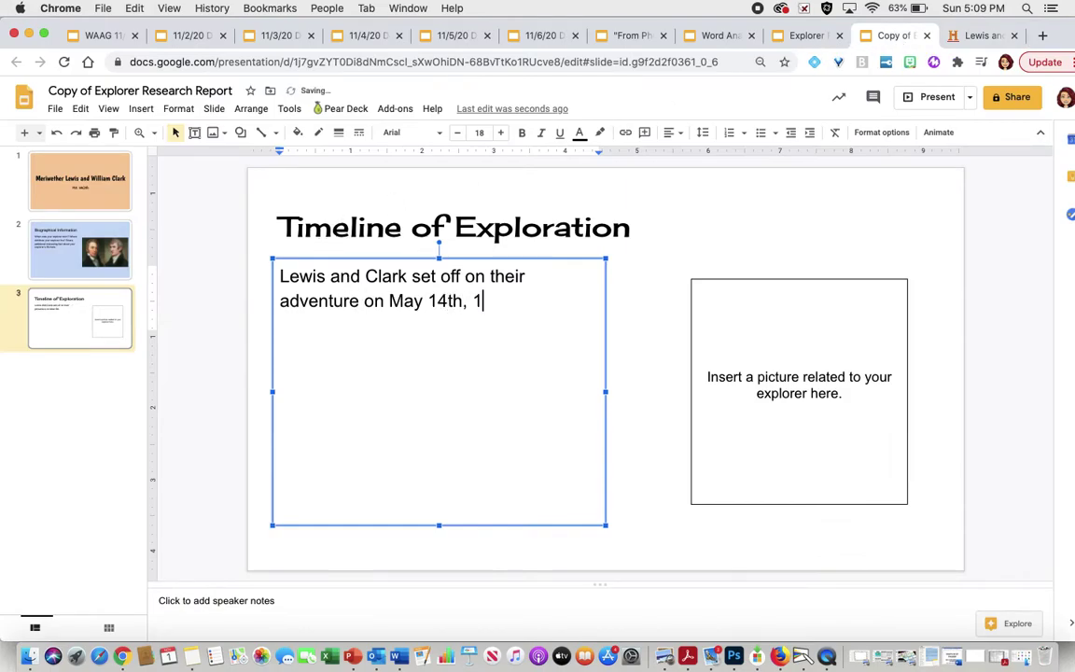
text(804.)
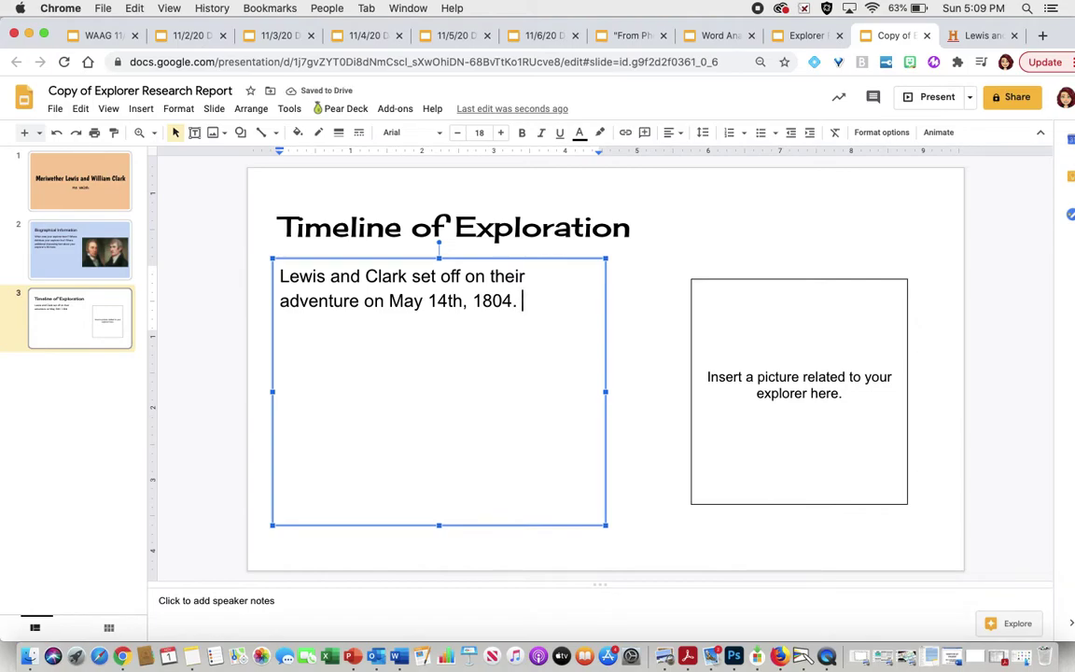
click(664, 249)
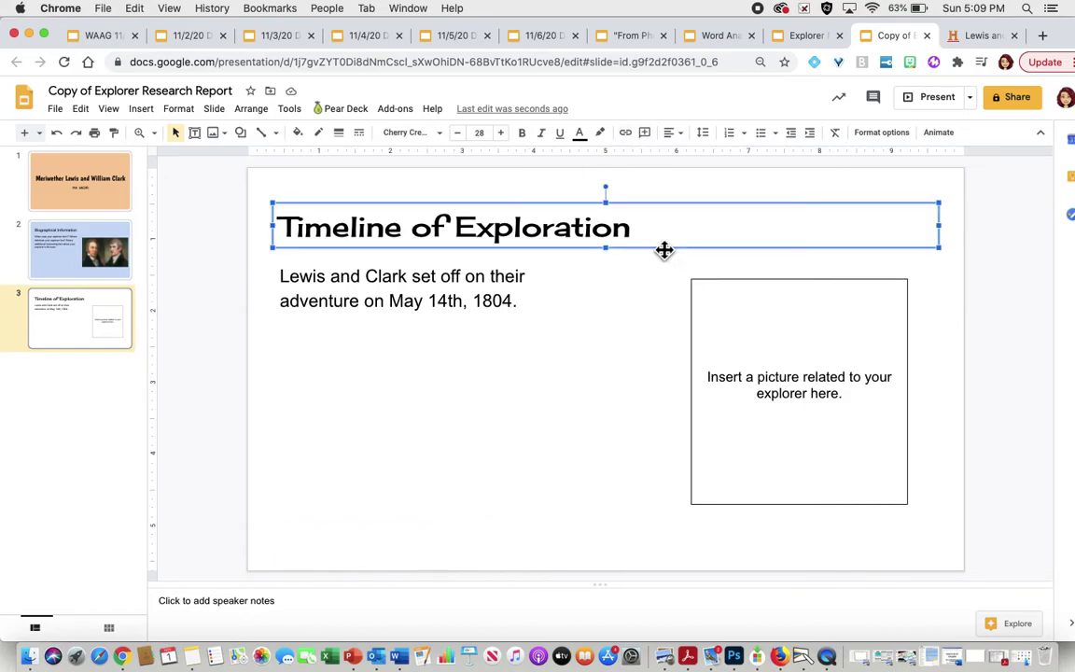
click(648, 328)
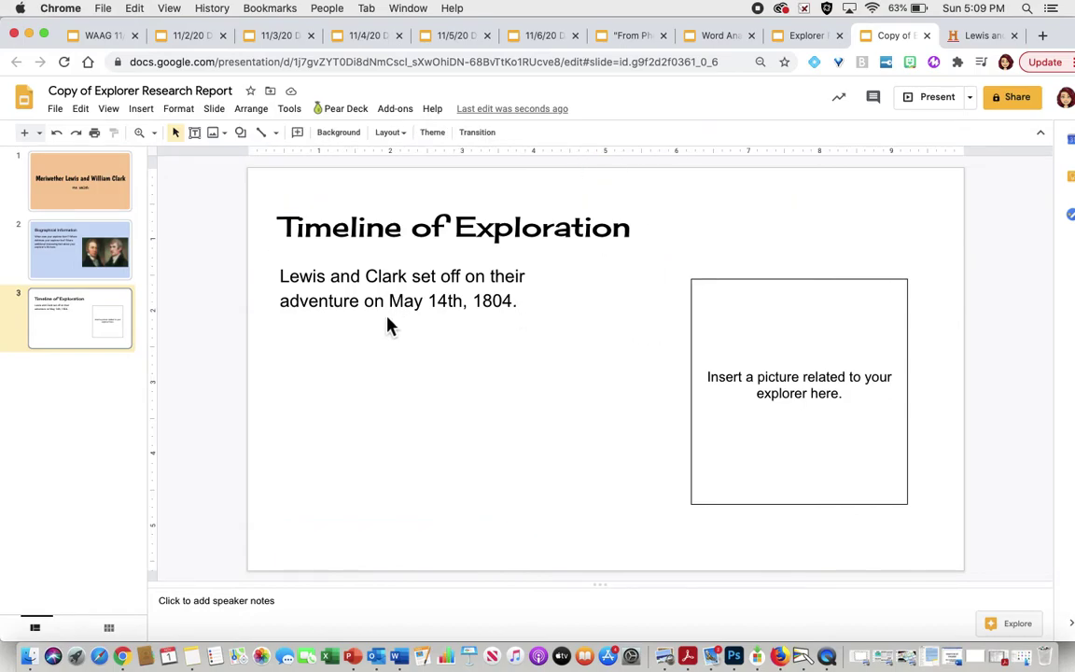
click(973, 35)
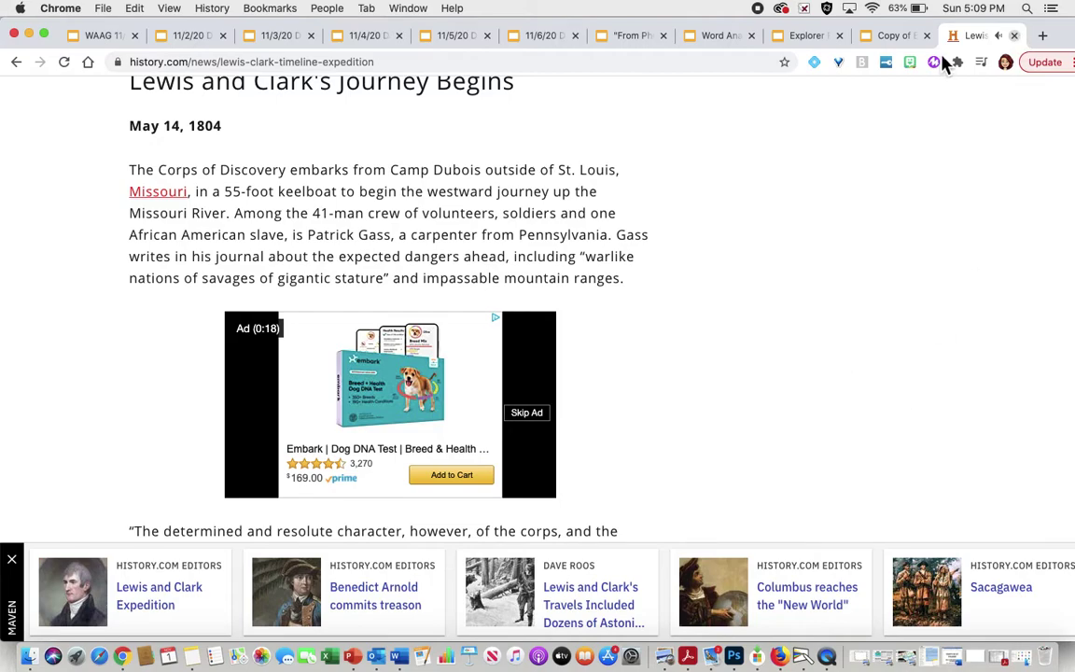
click(897, 39)
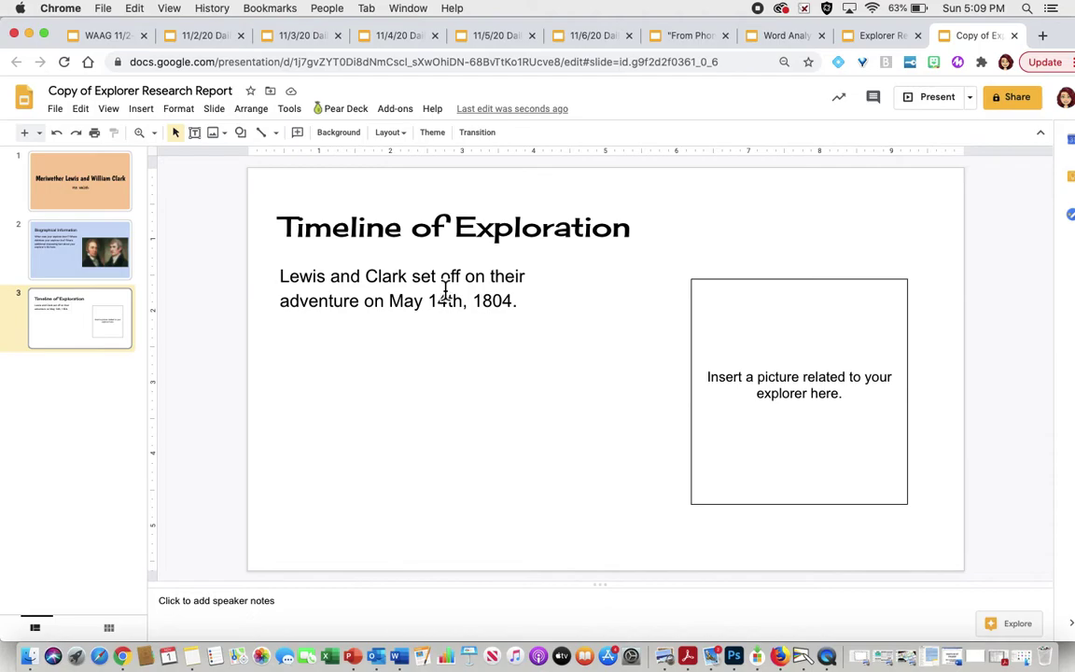
Search the web for 'lewis and clark expedition' images to insert
click(143, 110)
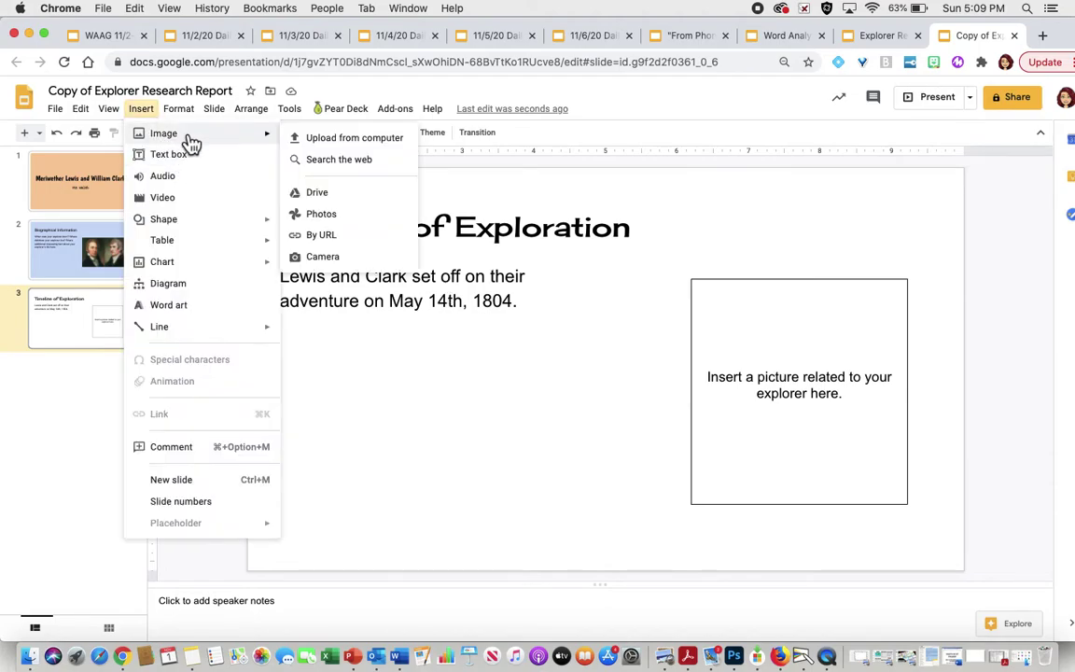
mouse_move(251, 109)
mouse_move(144, 110)
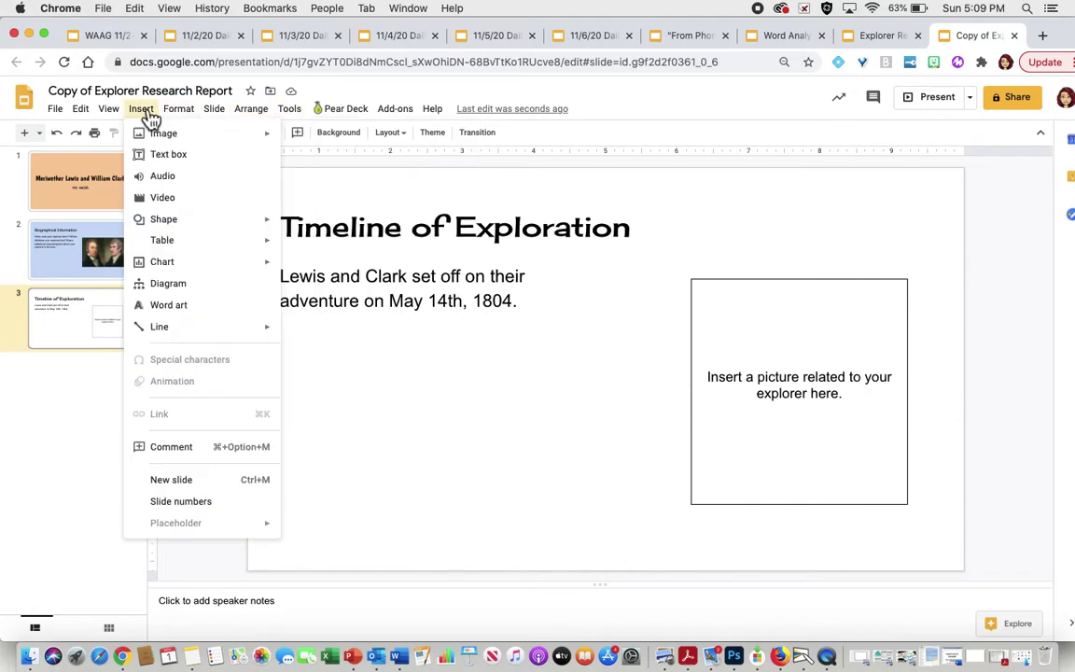
mouse_move(172, 143)
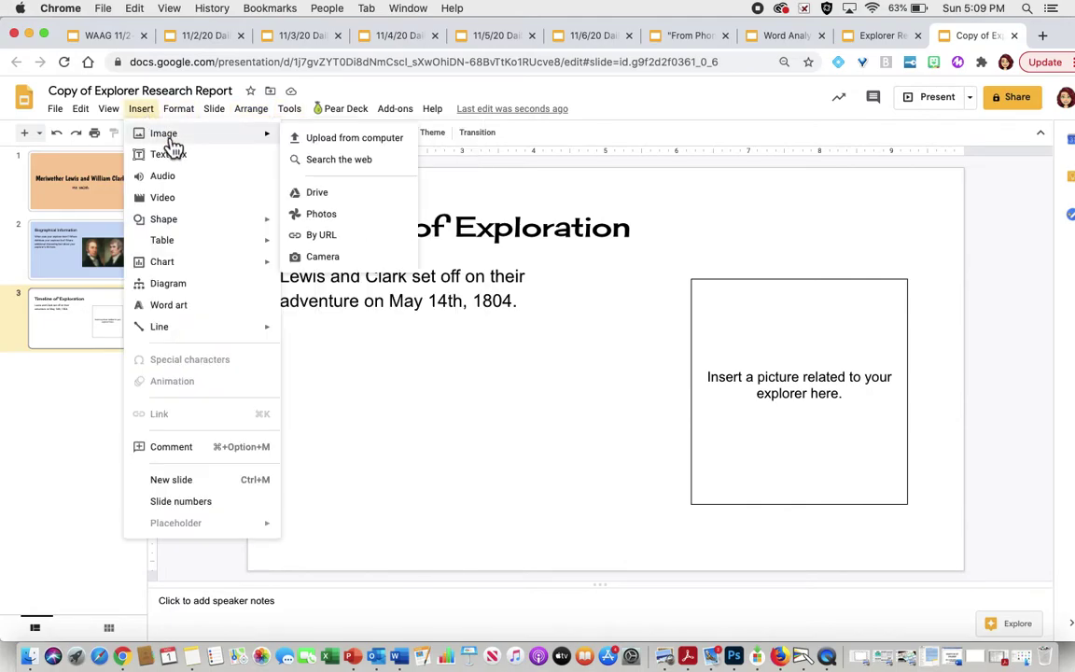
click(311, 160)
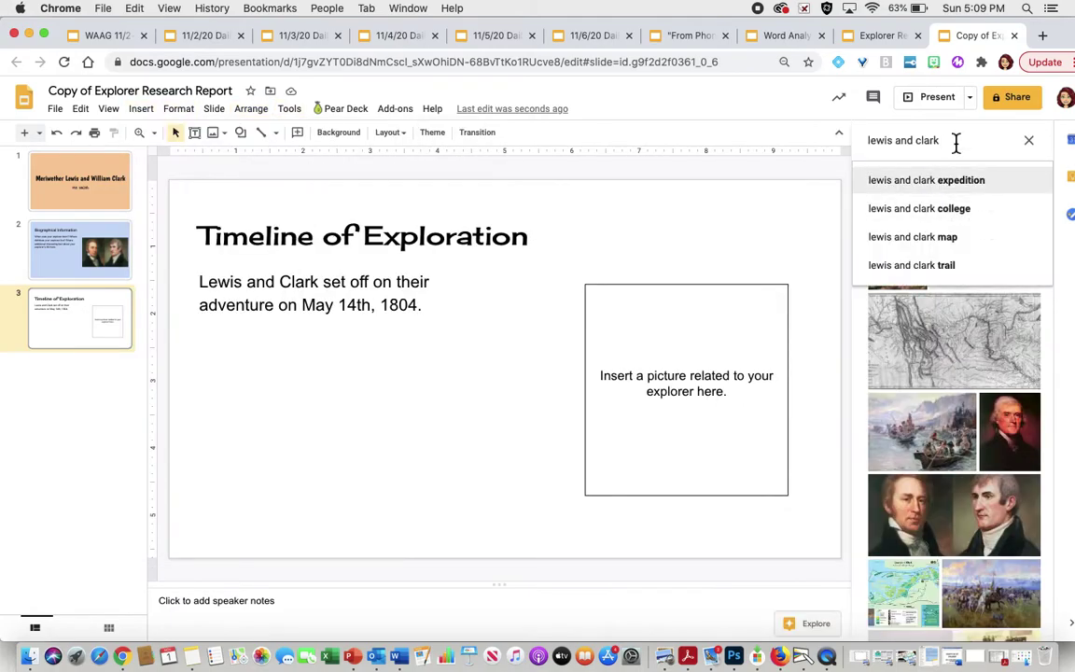
click(927, 180)
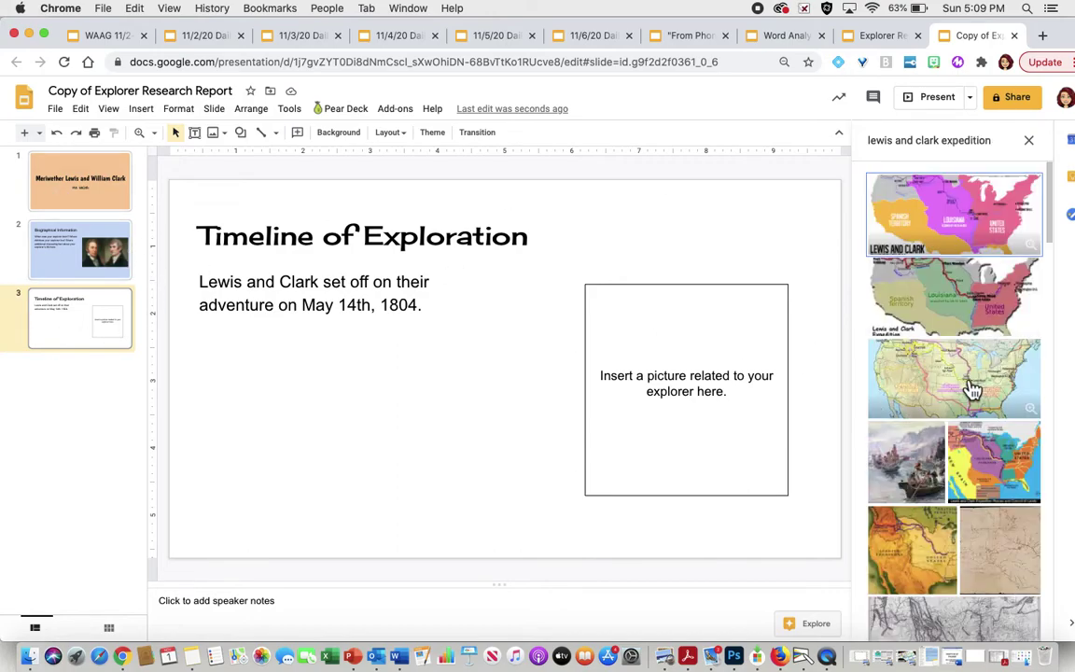
Insert the canoe expedition painting from the results onto the timeline slide
scroll(967, 391, down, 4)
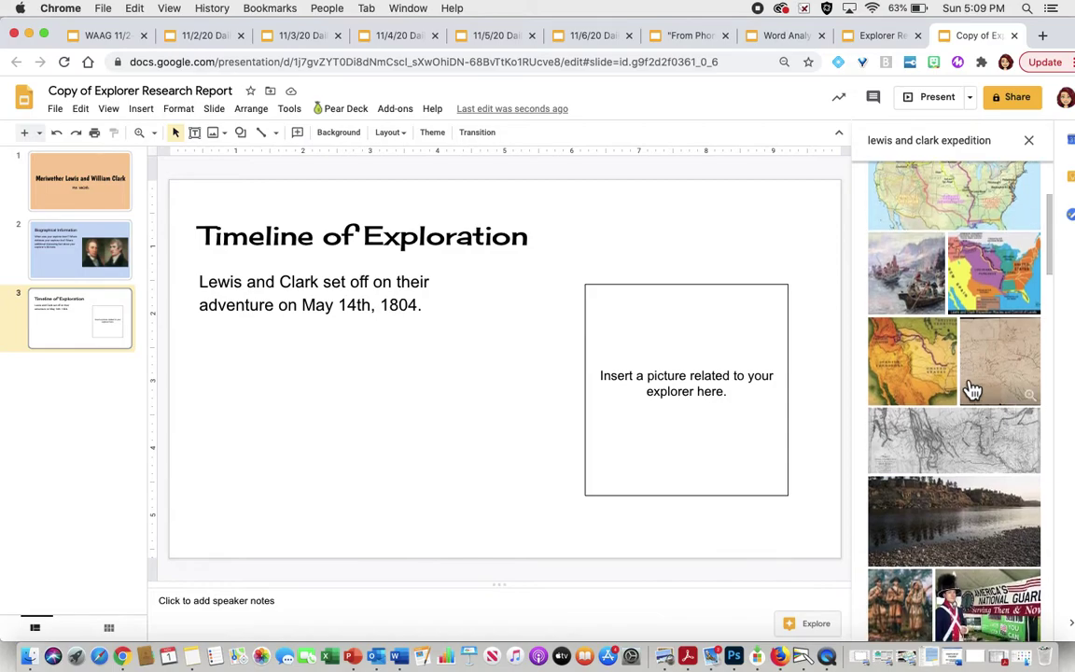
scroll(971, 390, down, 1)
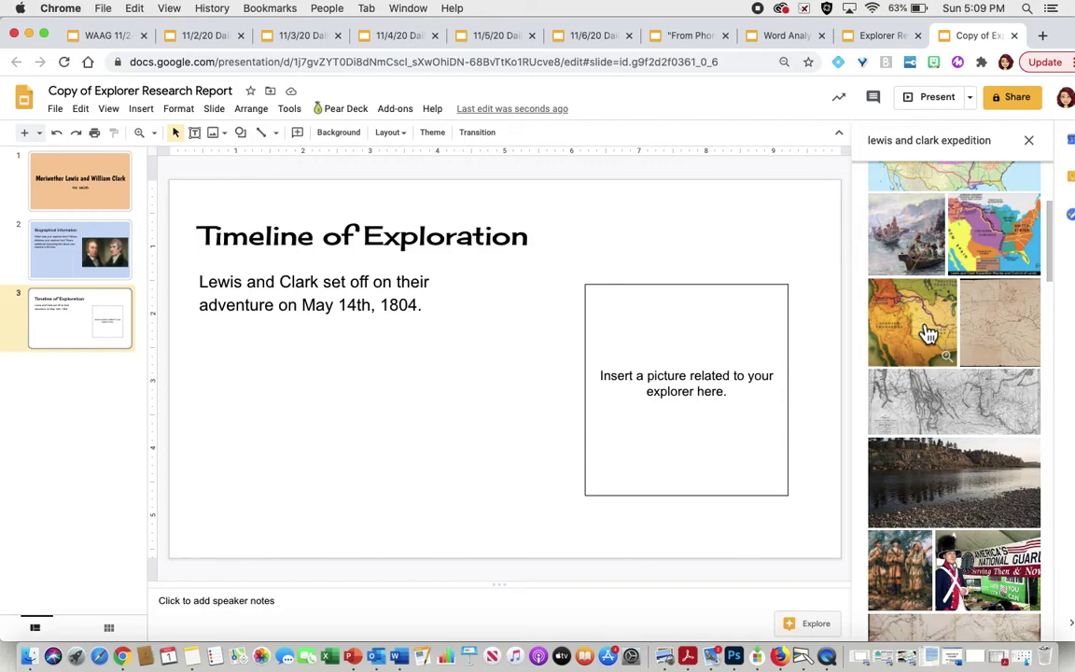
scroll(929, 335, down, 10)
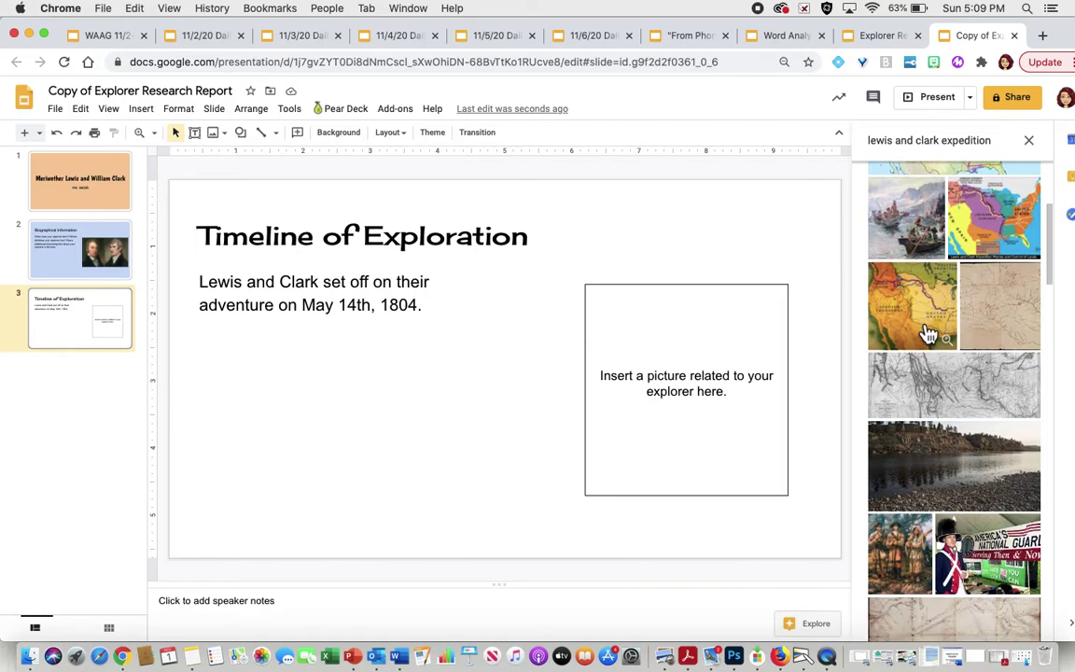
scroll(929, 334, down, 3)
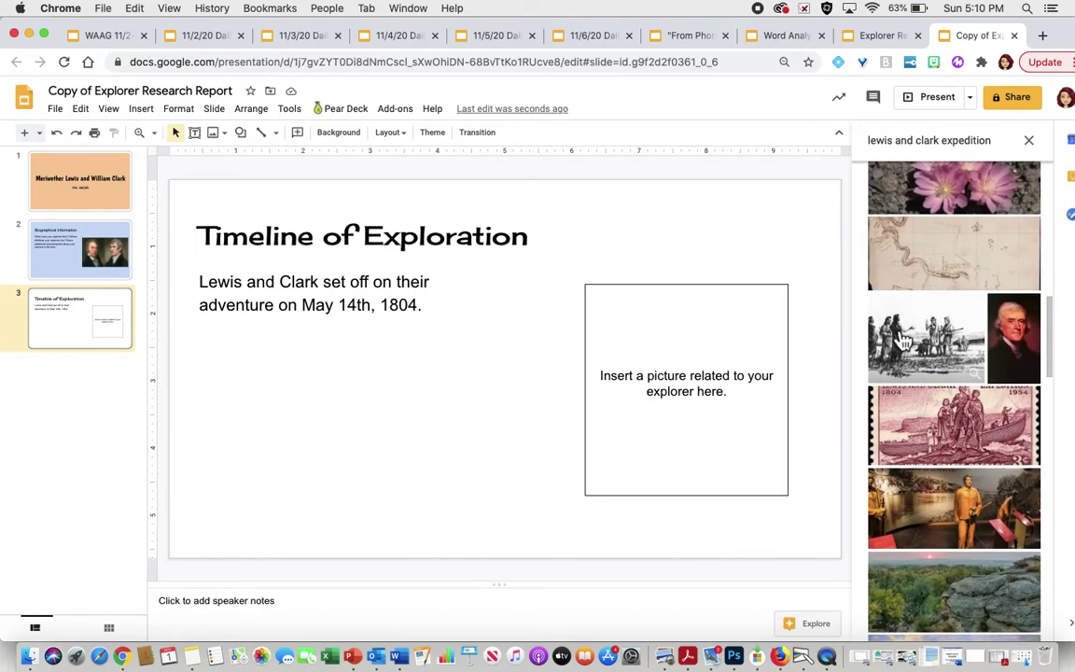
scroll(924, 336, up, 10)
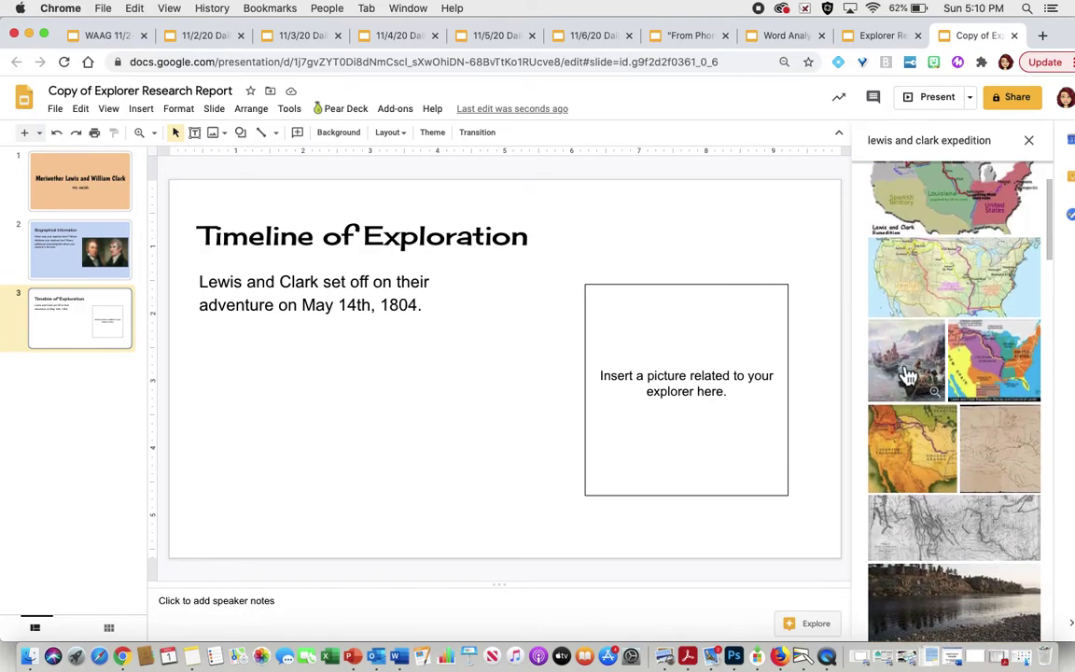
click(905, 374)
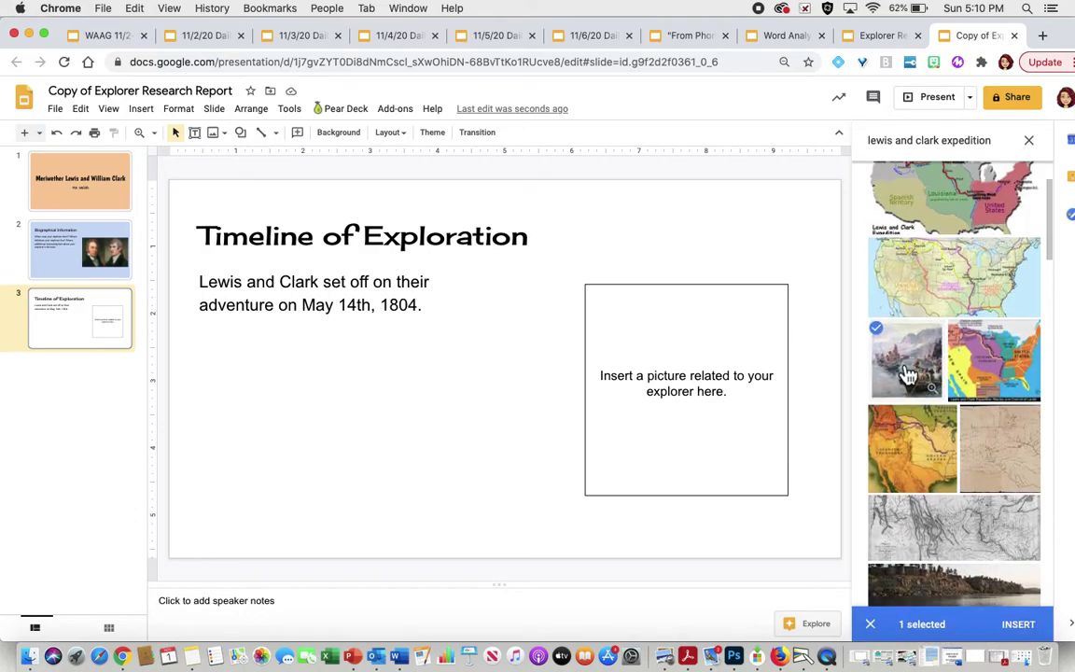
click(1022, 634)
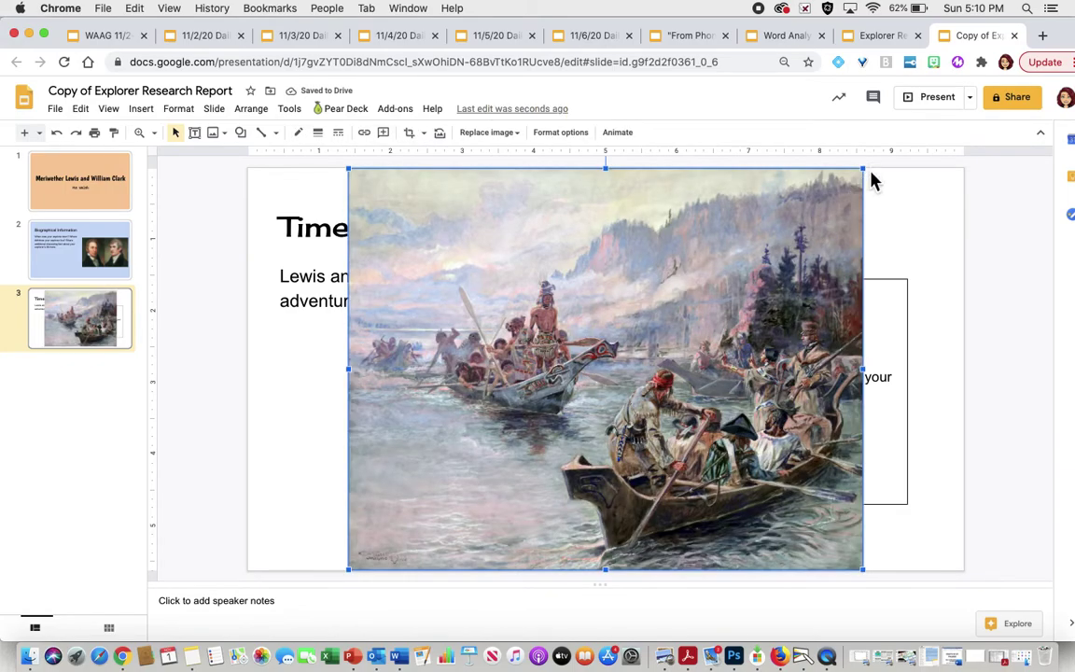
Shrink the canoe painting and move it over the right-side picture placeholder
mouse_move(863, 170)
mouse_down()
mouse_move(719, 185)
mouse_move(504, 247)
mouse_move(328, 356)
mouse_up()
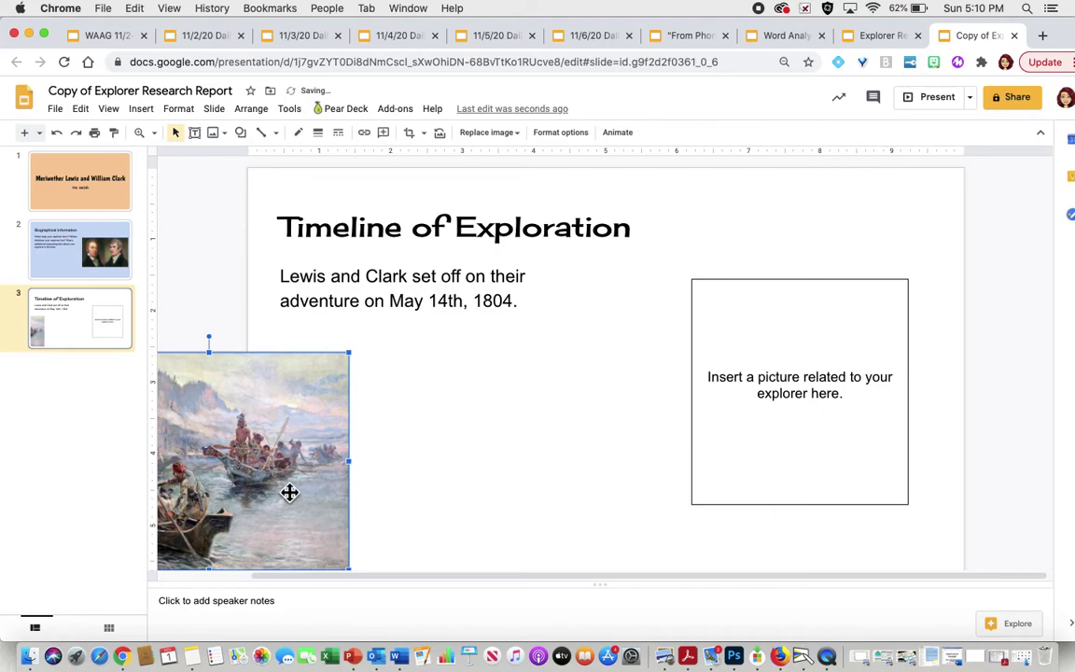
mouse_move(289, 493)
mouse_down()
mouse_move(900, 425)
mouse_move(866, 417)
mouse_up()
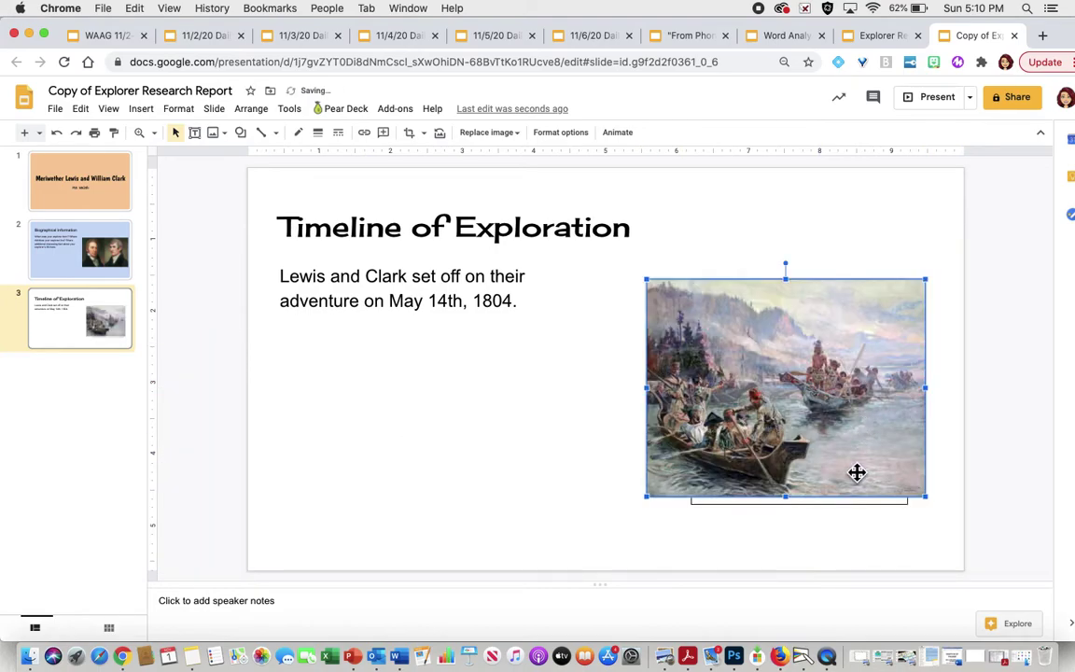
click(836, 518)
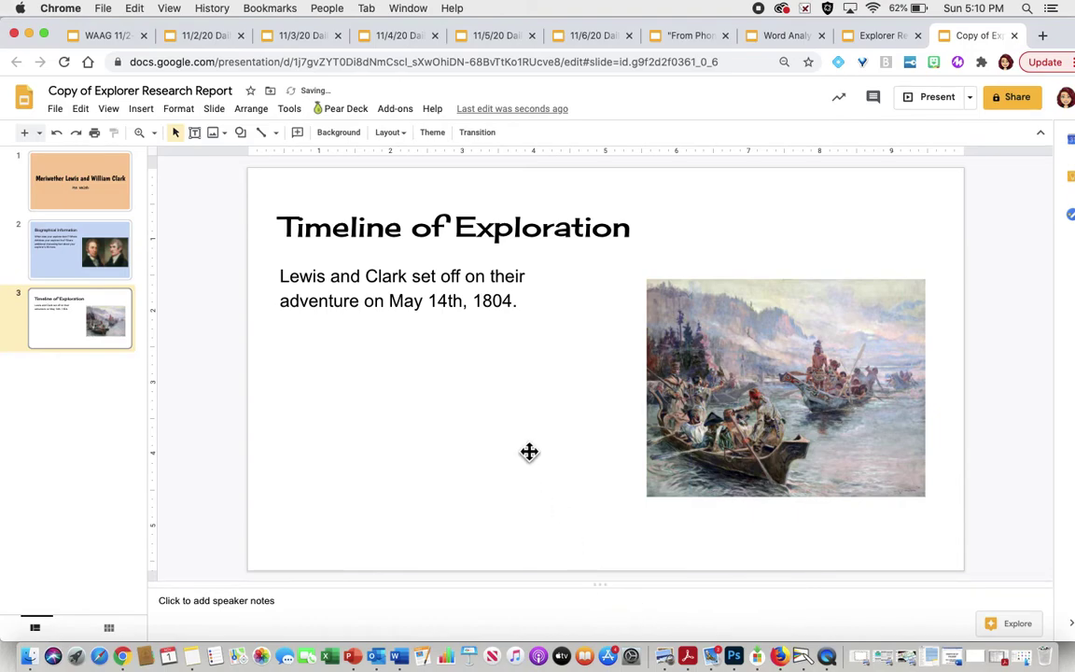
Set the Timeline of Exploration slide's background colour to light yellow
click(653, 211)
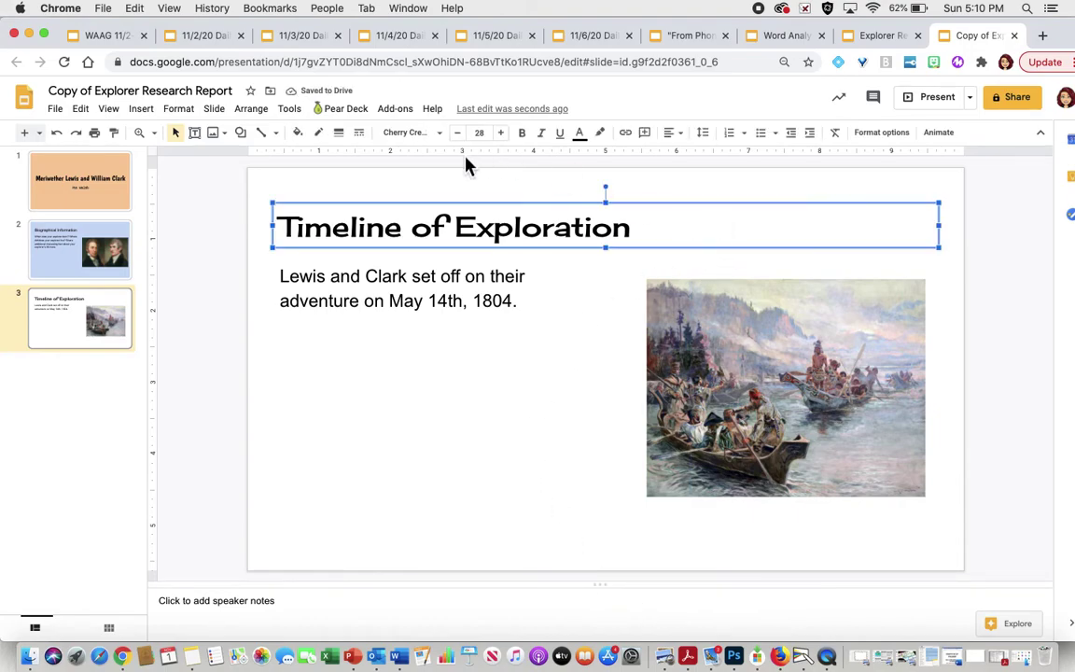
click(706, 558)
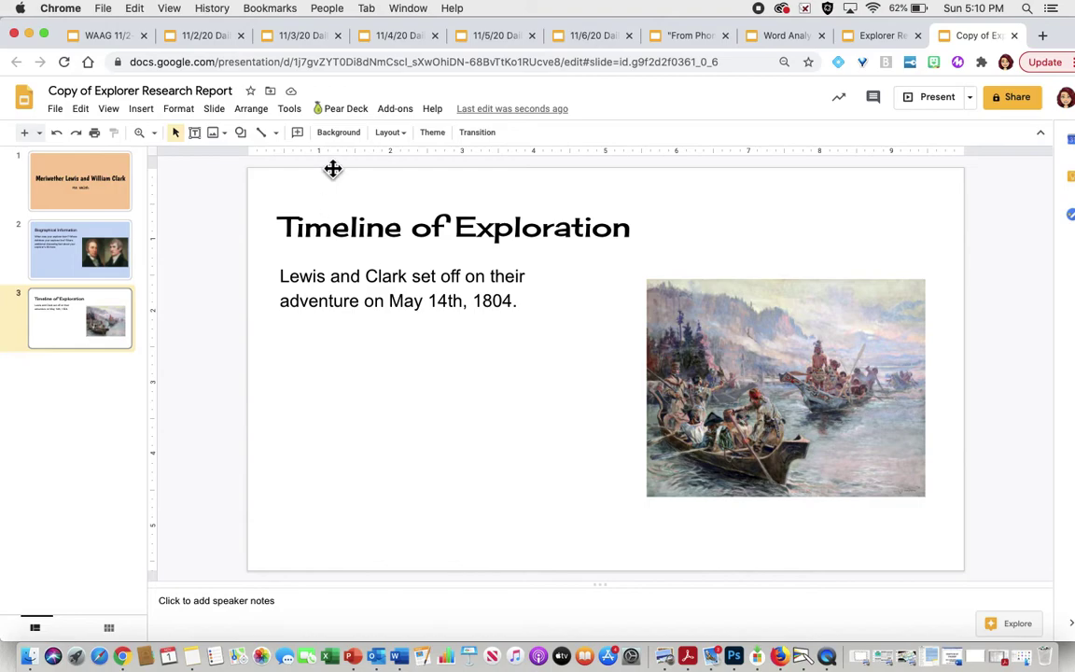
click(327, 138)
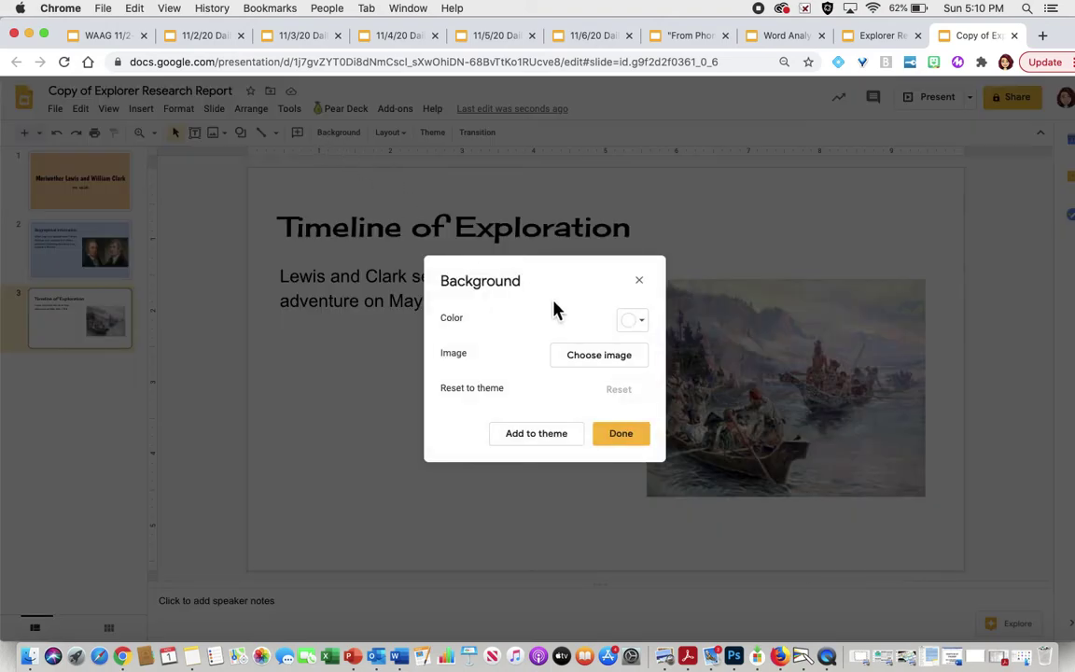
click(639, 325)
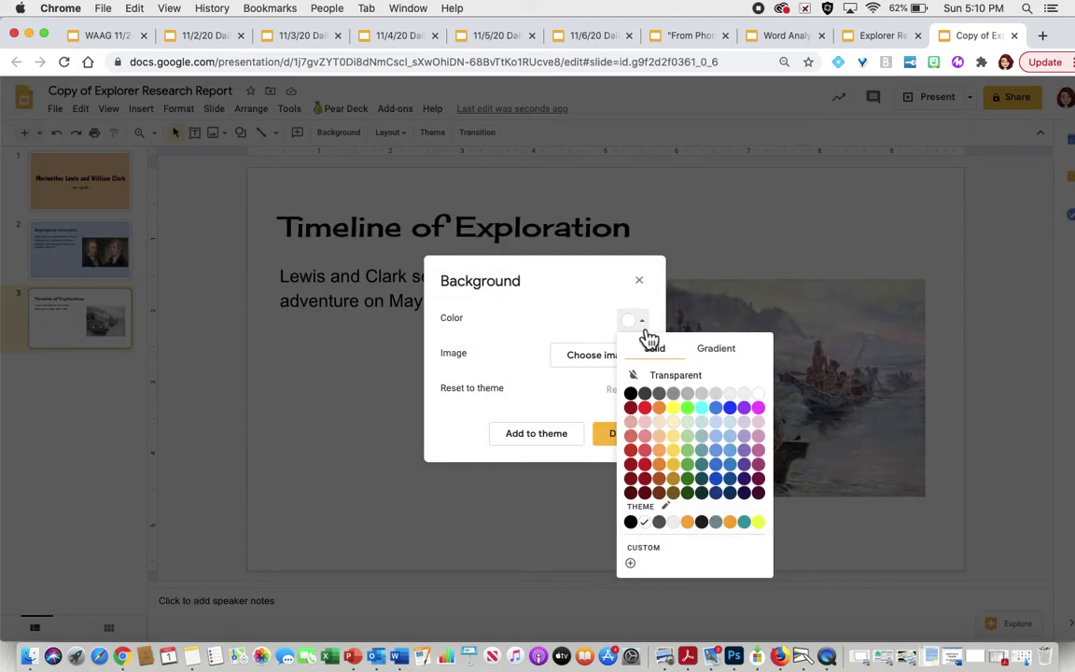
click(675, 423)
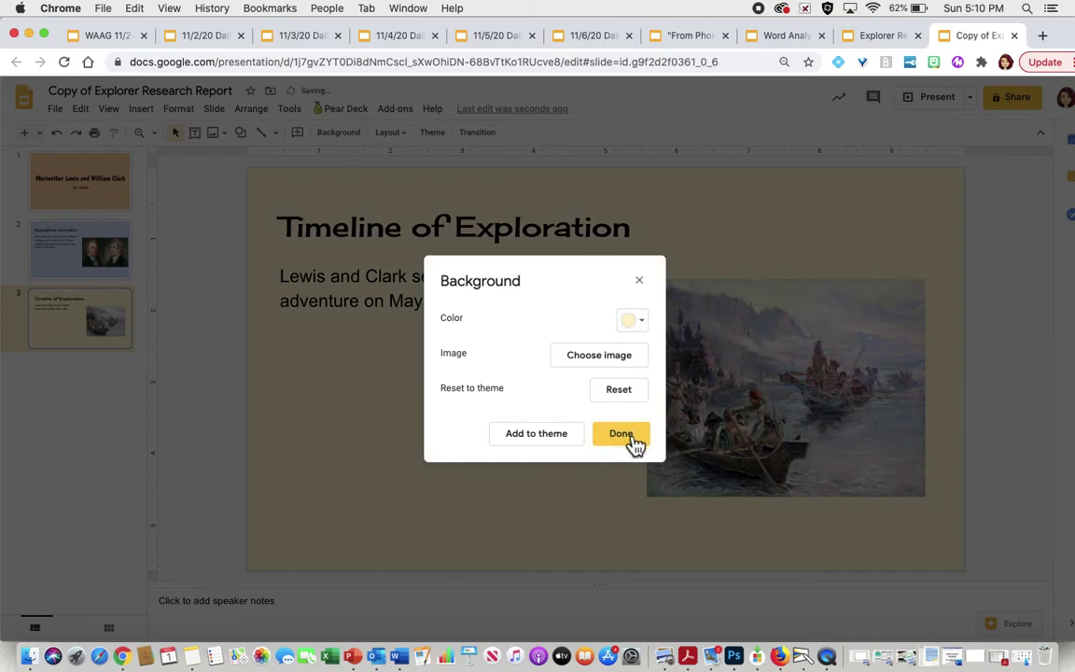
click(635, 437)
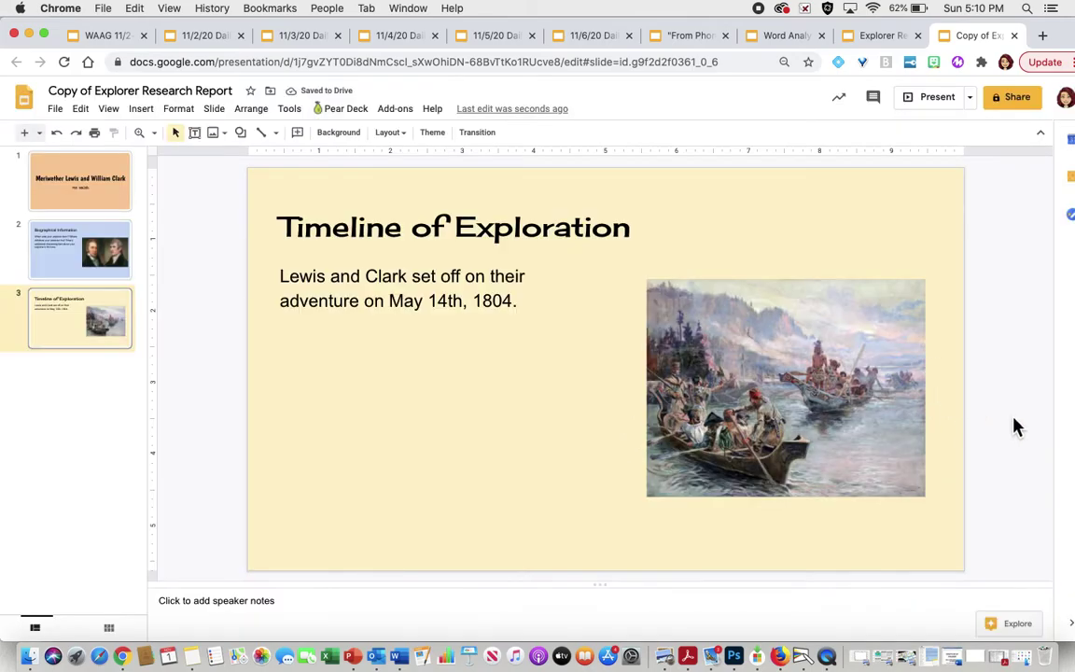